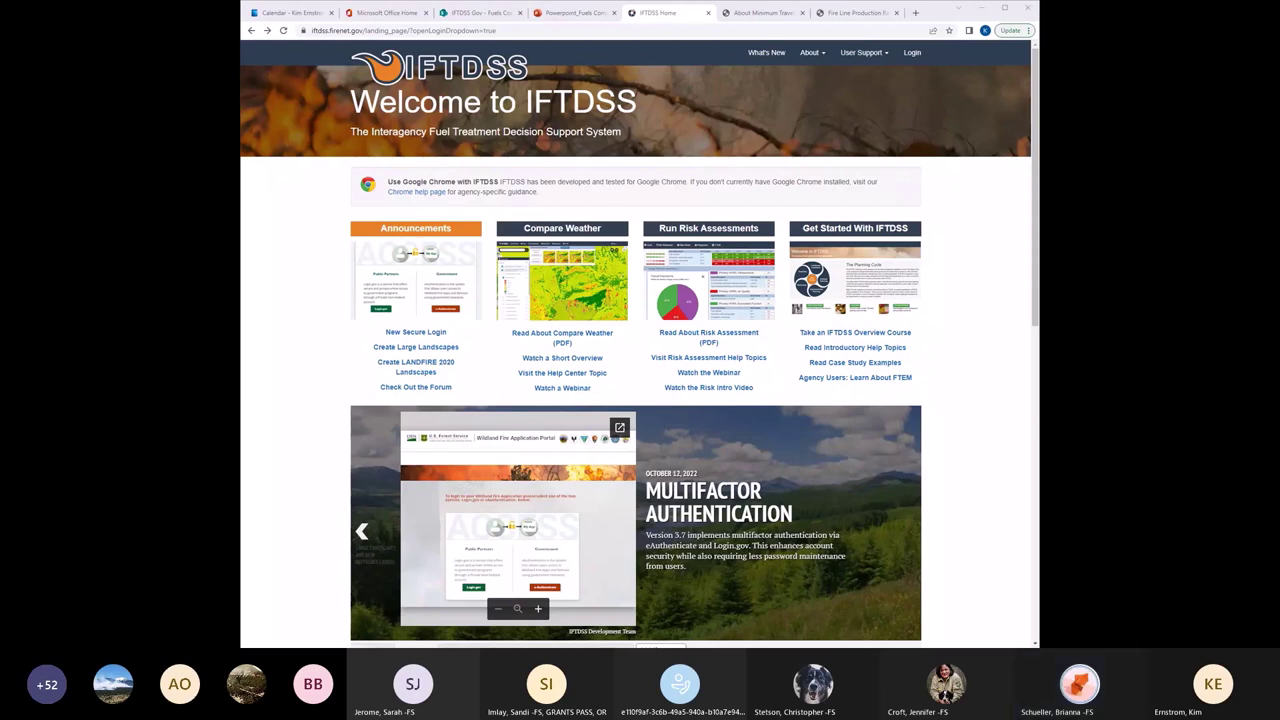
# Open the Login announcement describing the new e-Authentication and Login.gov sign-in methods.
pyautogui.click(911, 57)
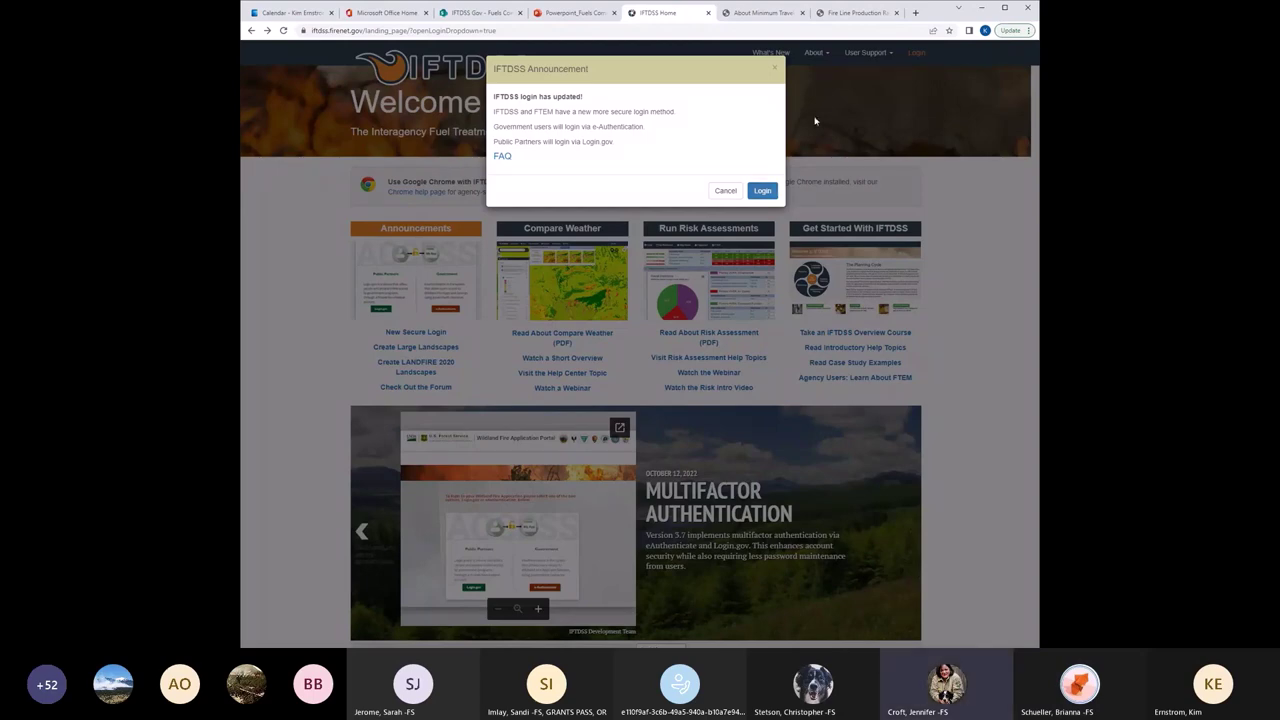
# Continue to the government portal and sign in with e-Authentication.
pyautogui.click(762, 192)
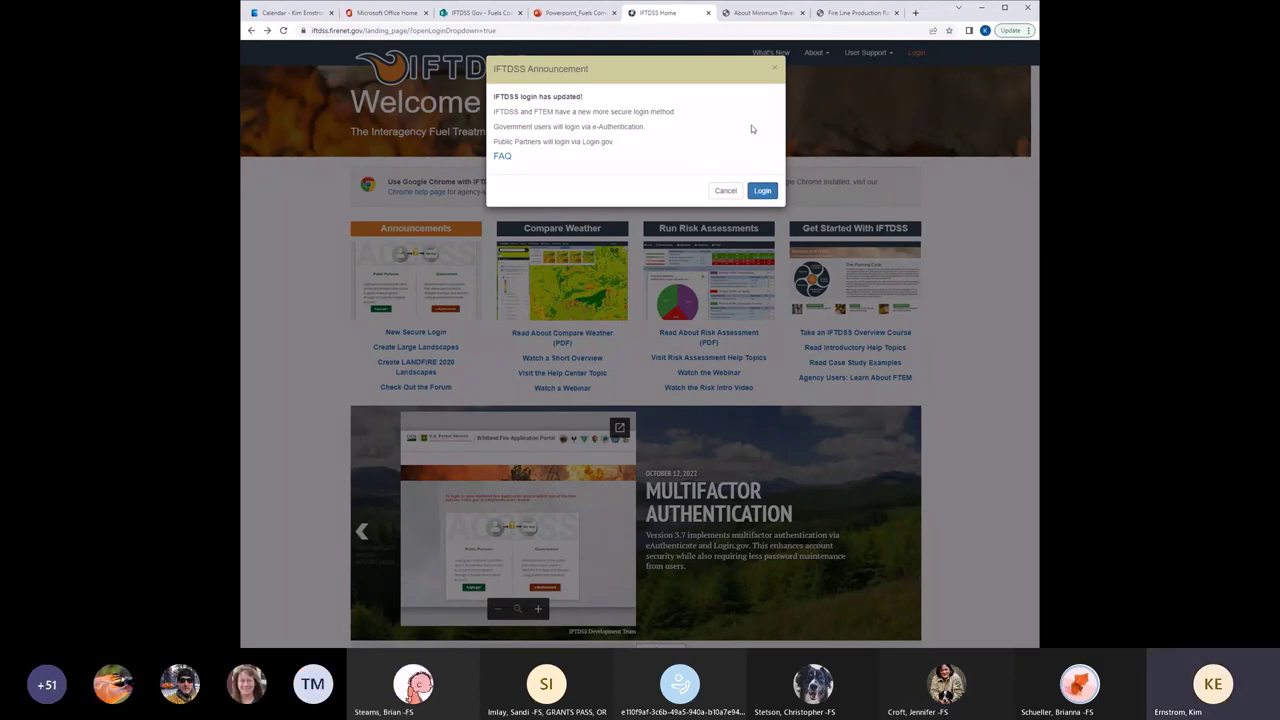
pyautogui.click(765, 190)
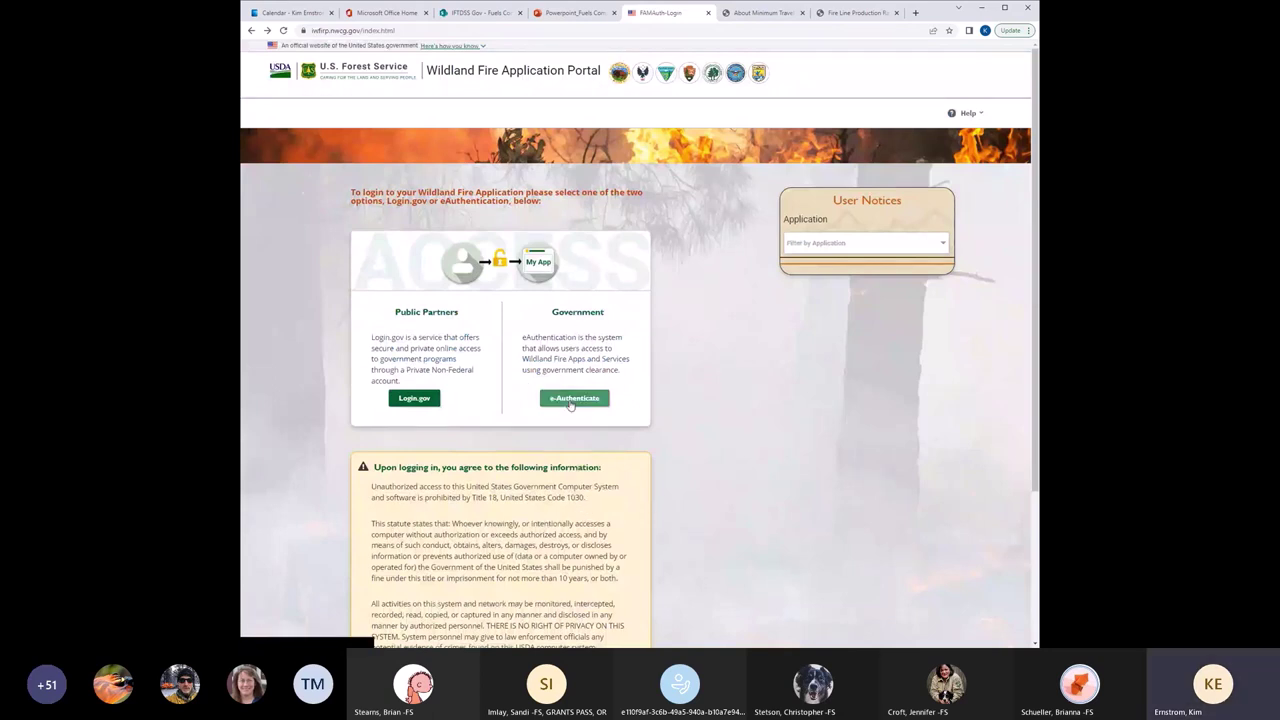
pyautogui.click(571, 402)
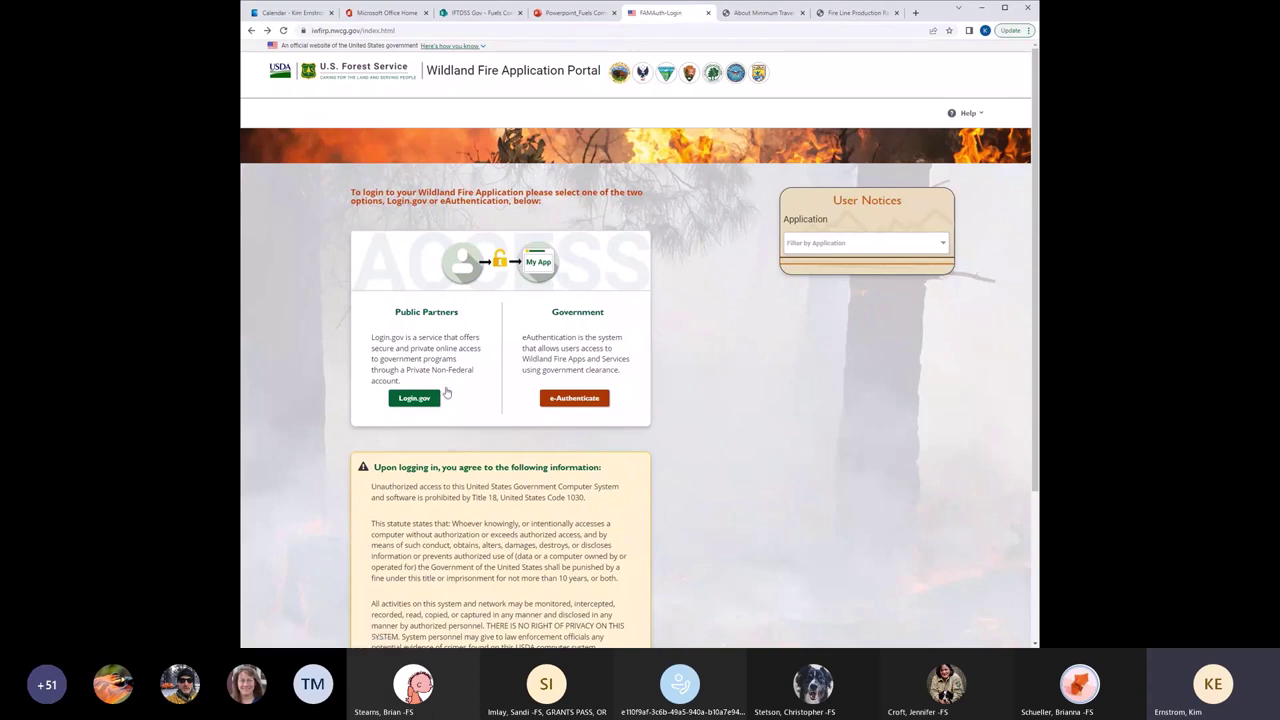
pyautogui.click(590, 398)
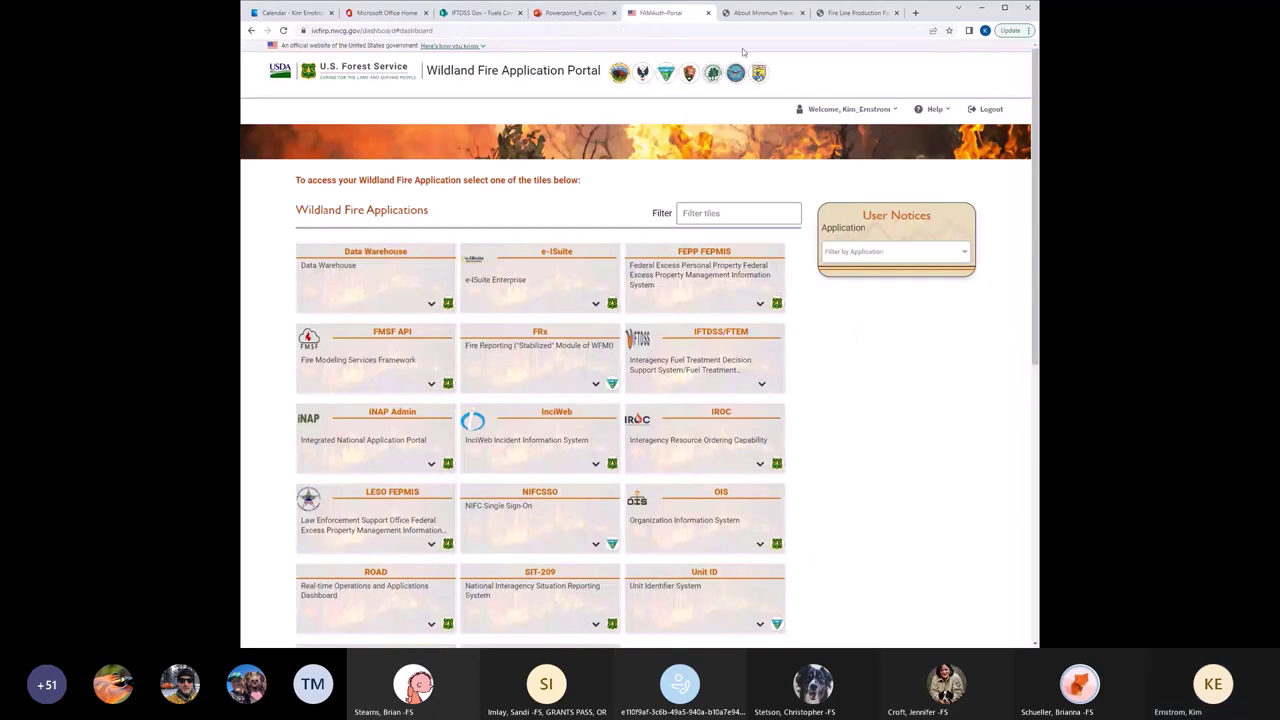
# Return to the IFTDSS home page and log in again to reach Account Selection.
pyautogui.click(251, 30)
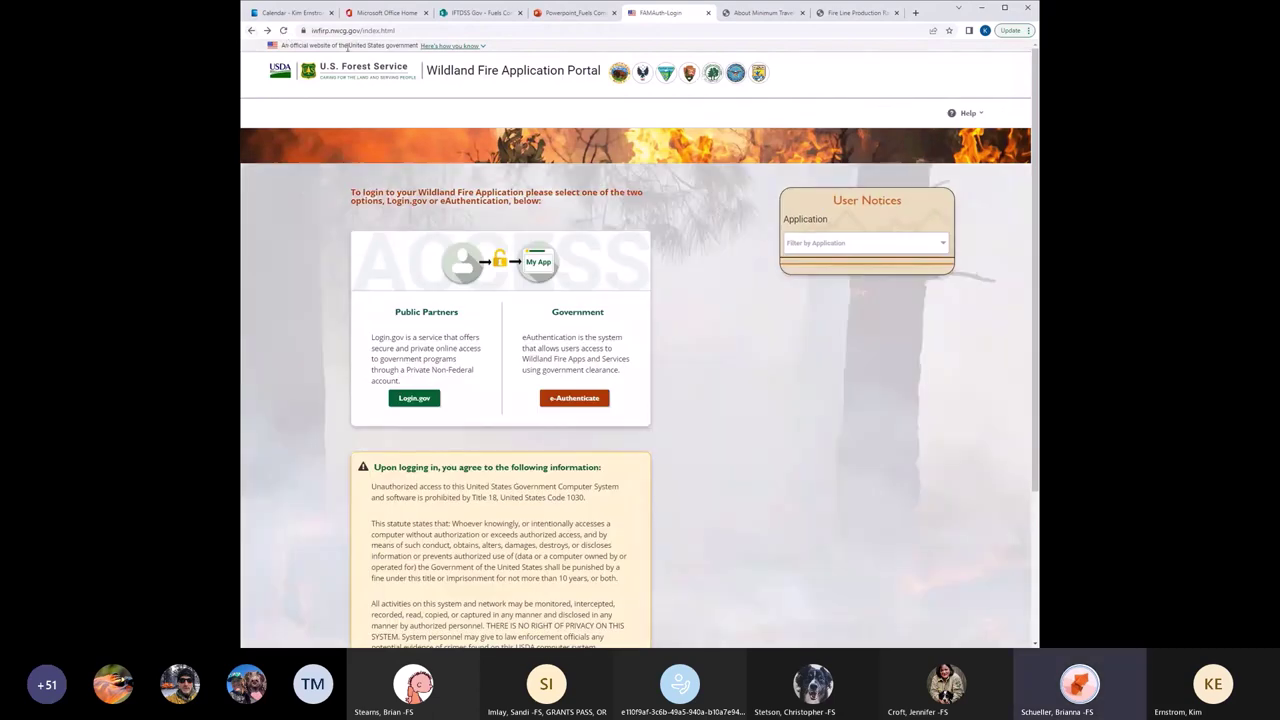
pyautogui.click(251, 30)
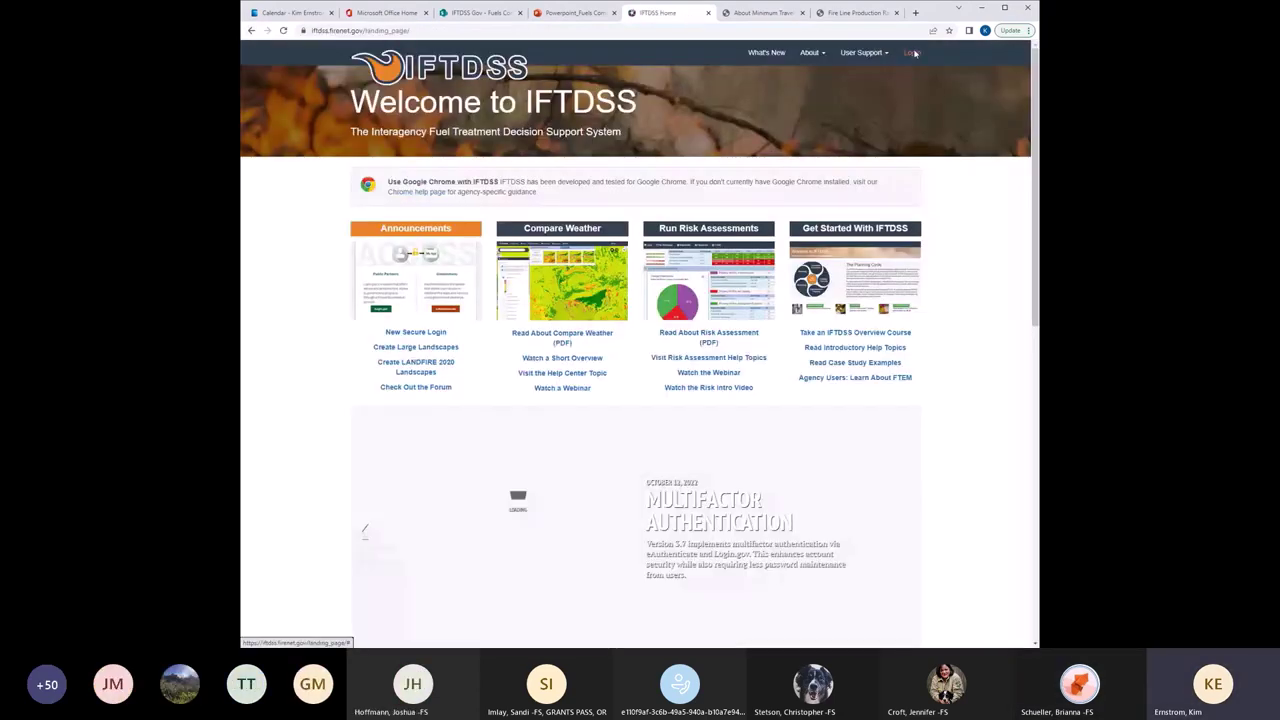
pyautogui.click(912, 52)
pyautogui.click(761, 191)
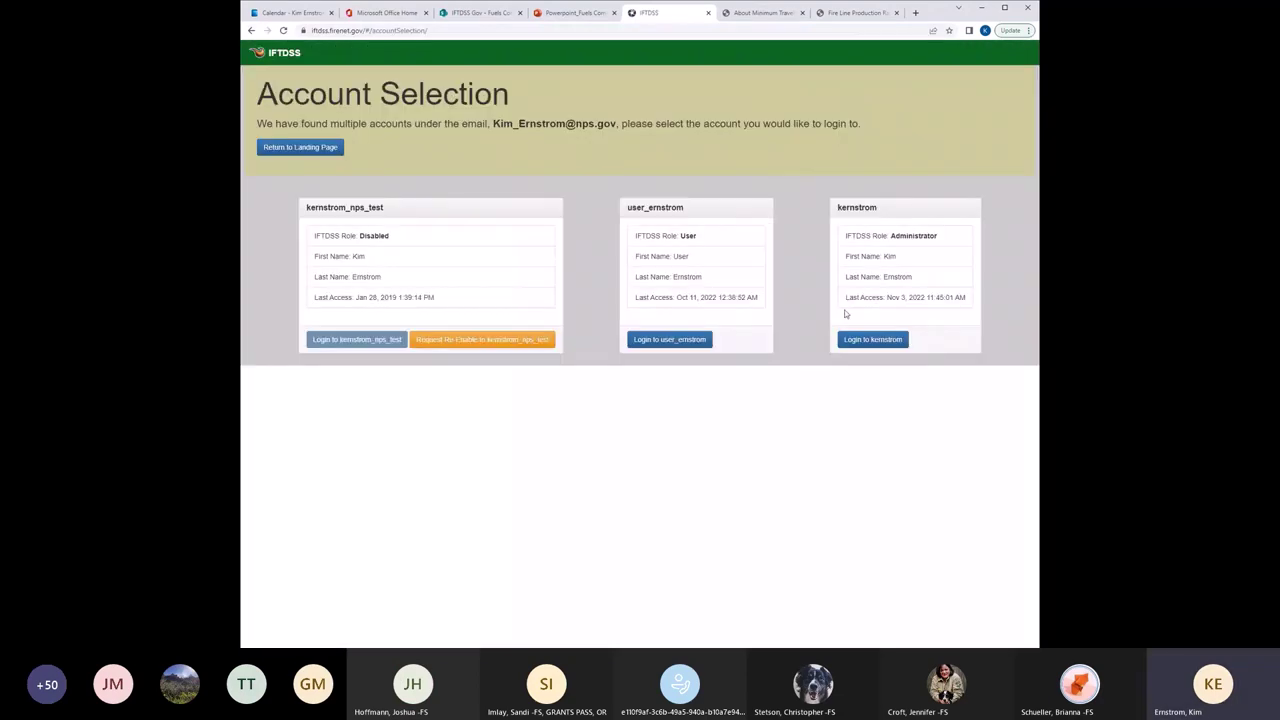
# Log in with the Administrator account and open My Workspace showing All Content.
pyautogui.click(870, 340)
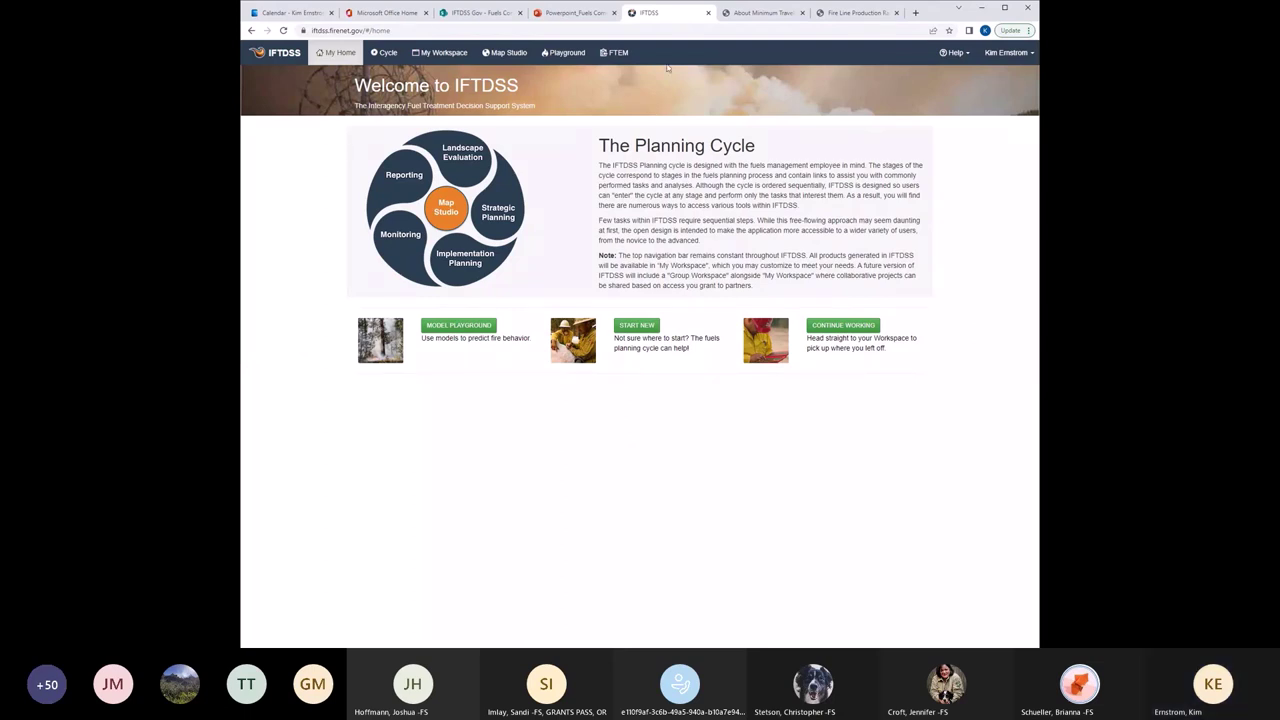
pyautogui.click(450, 55)
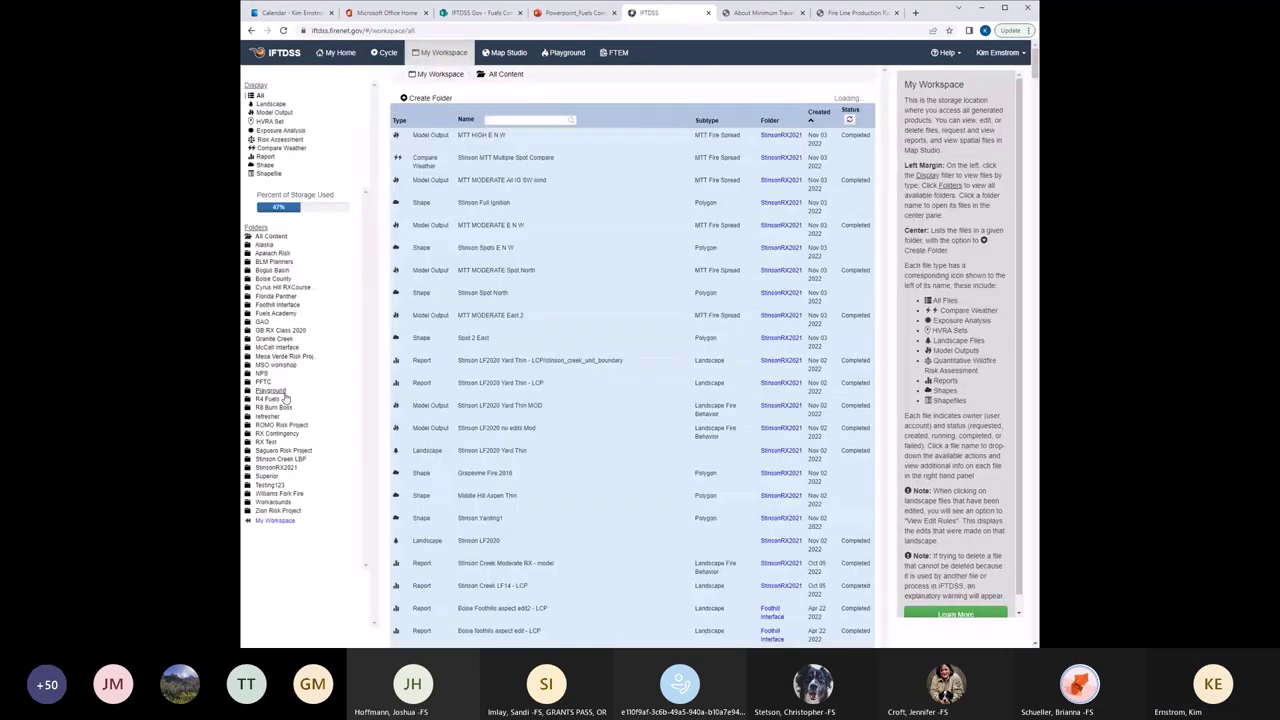
# Open the StinsonRX2021 folder, filter to Landscape files, and review Stinson LF2020 landscape details.
pyautogui.click(277, 468)
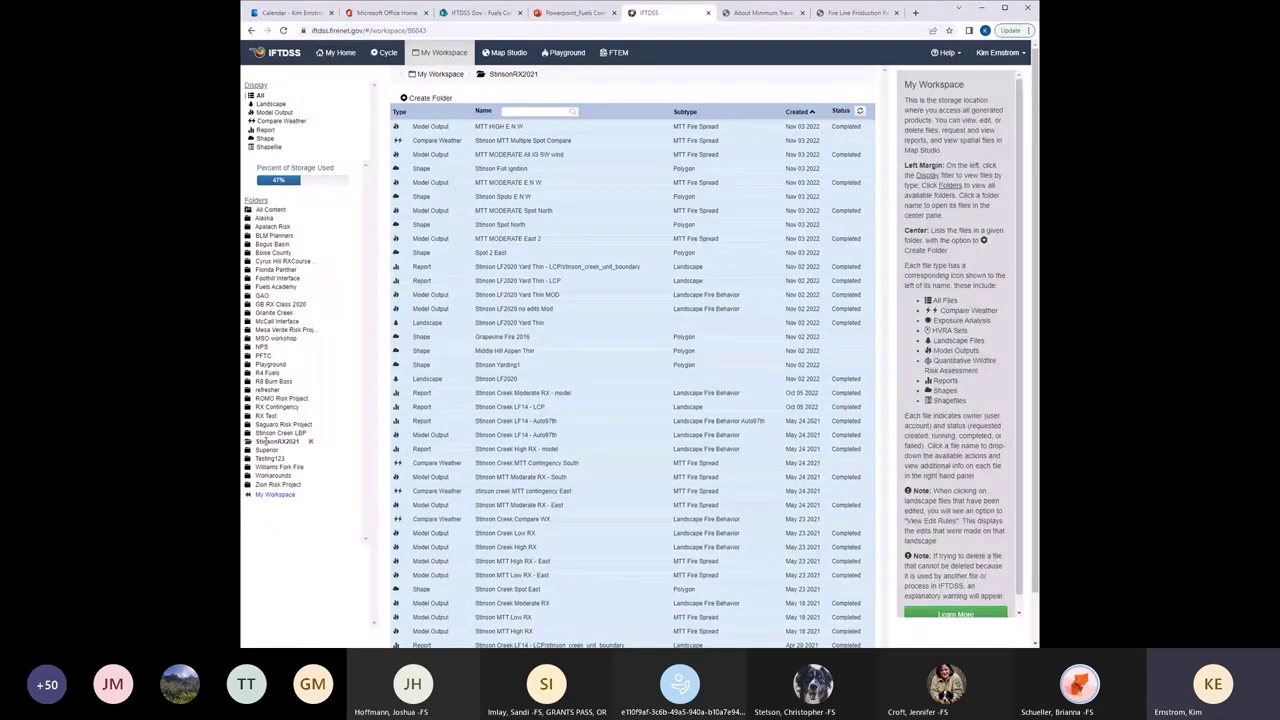
pyautogui.click(515, 351)
pyautogui.click(271, 105)
pyautogui.click(484, 126)
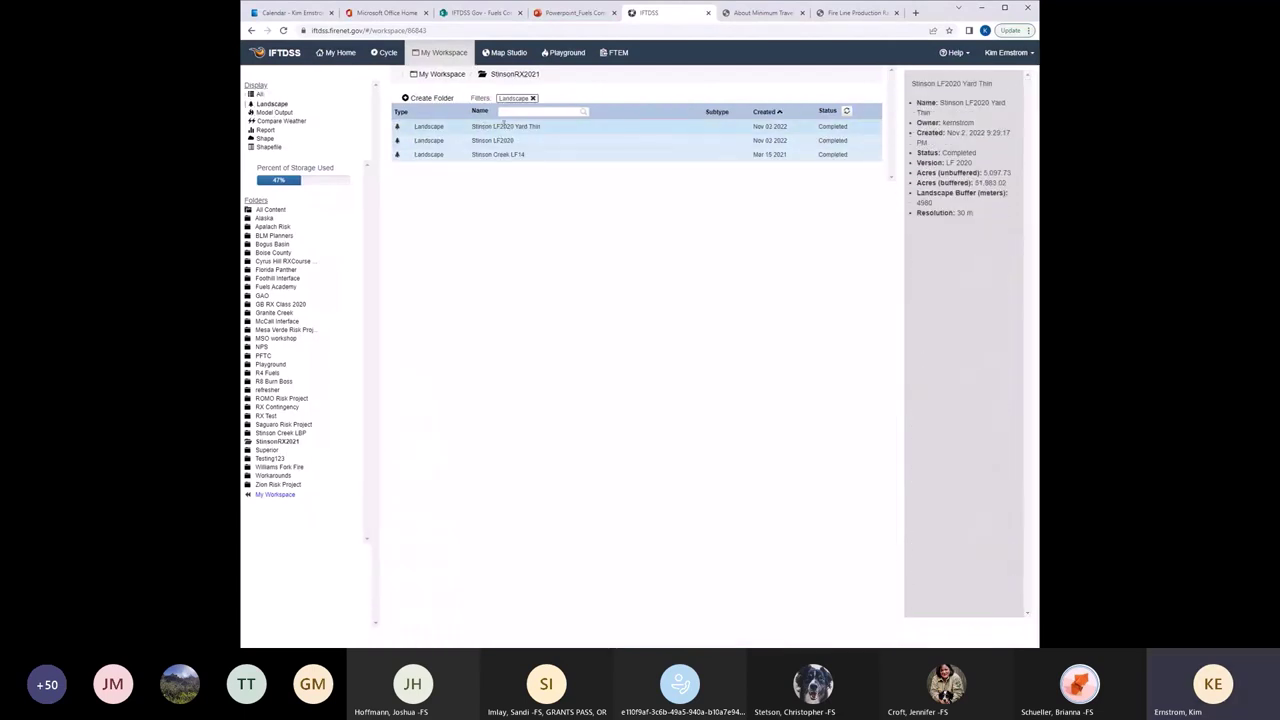
pyautogui.click(501, 140)
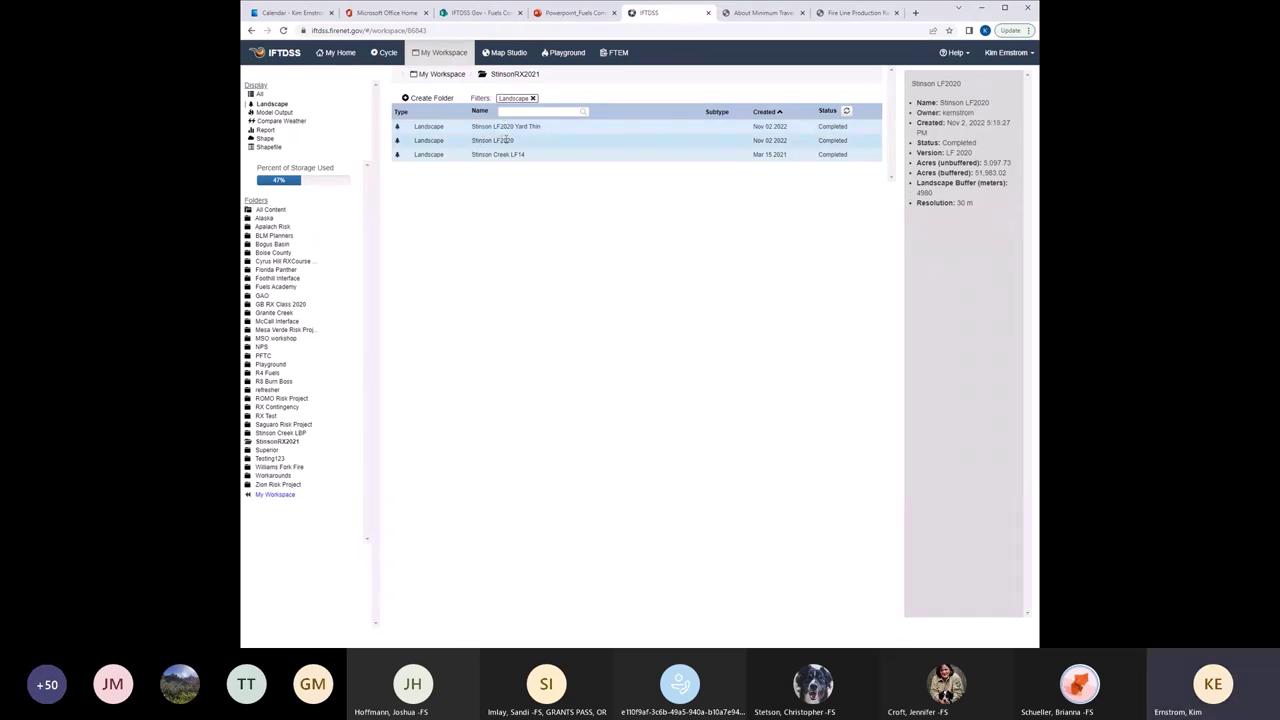
pyautogui.click(532, 127)
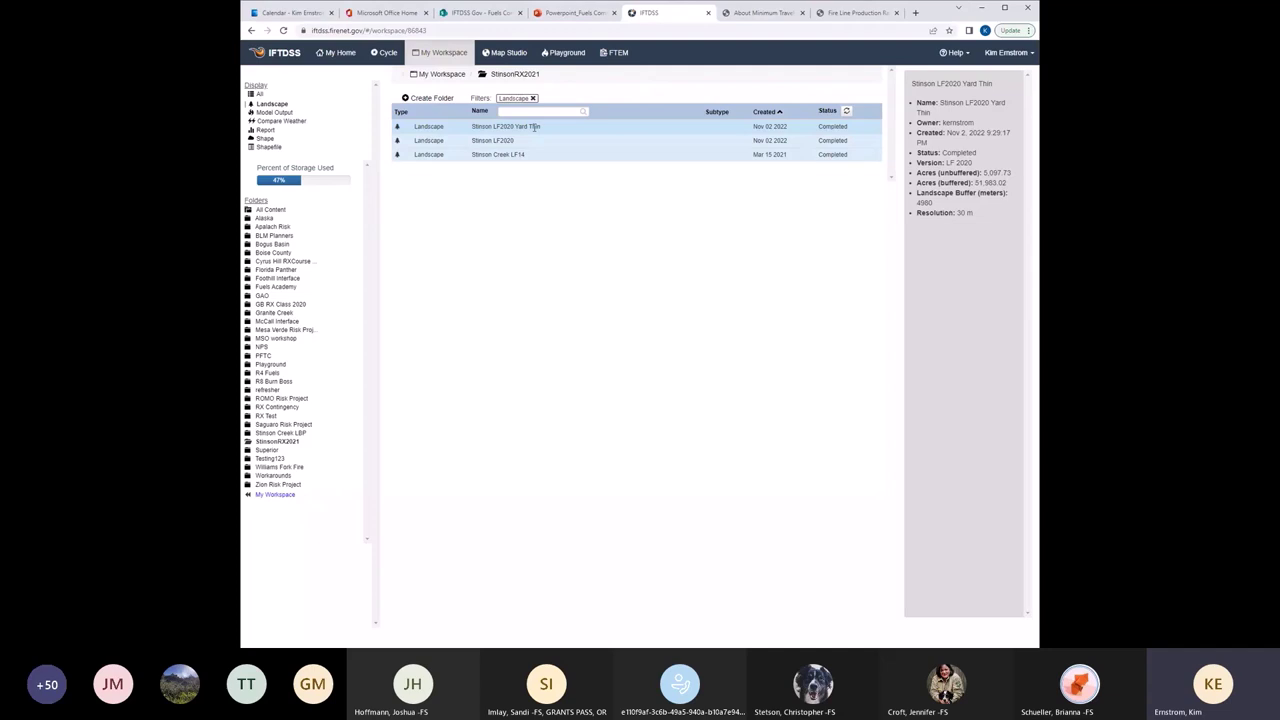
# Filter to Landscape Fire Behavior (Basic) model outputs and view Stinson LF2020 Yard Thin MOD details.
pyautogui.click(275, 112)
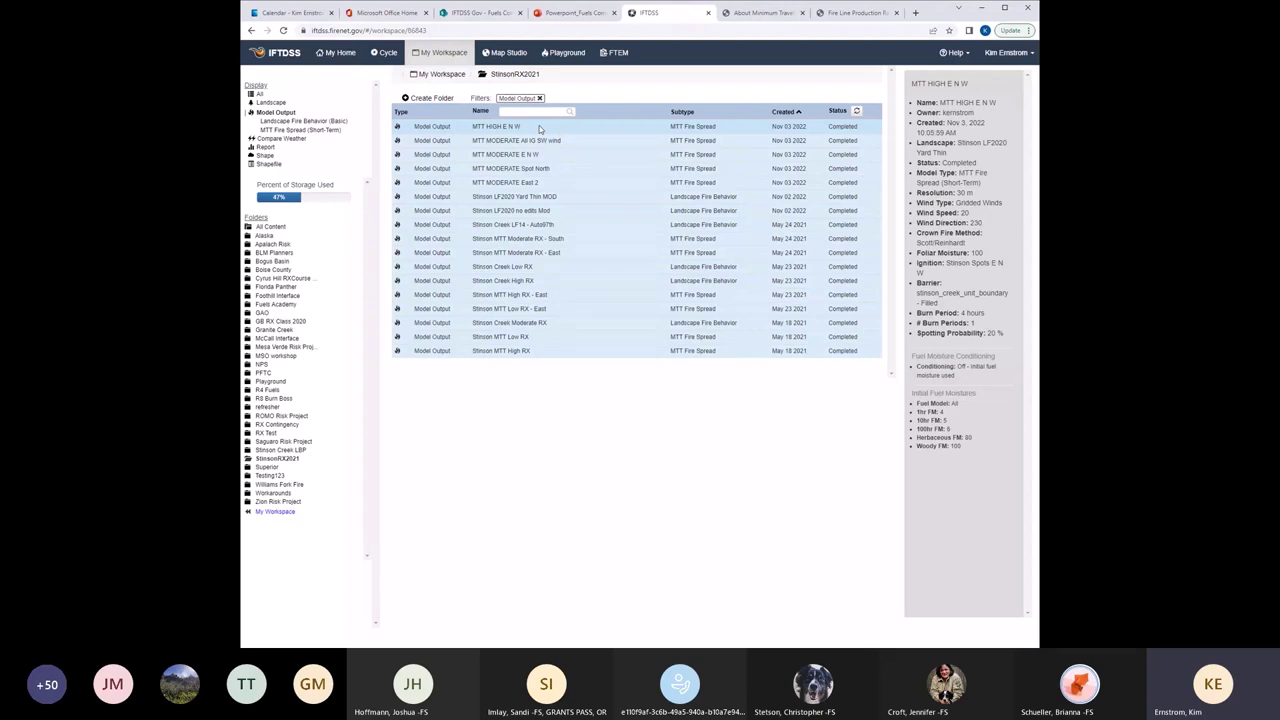
pyautogui.click(546, 112)
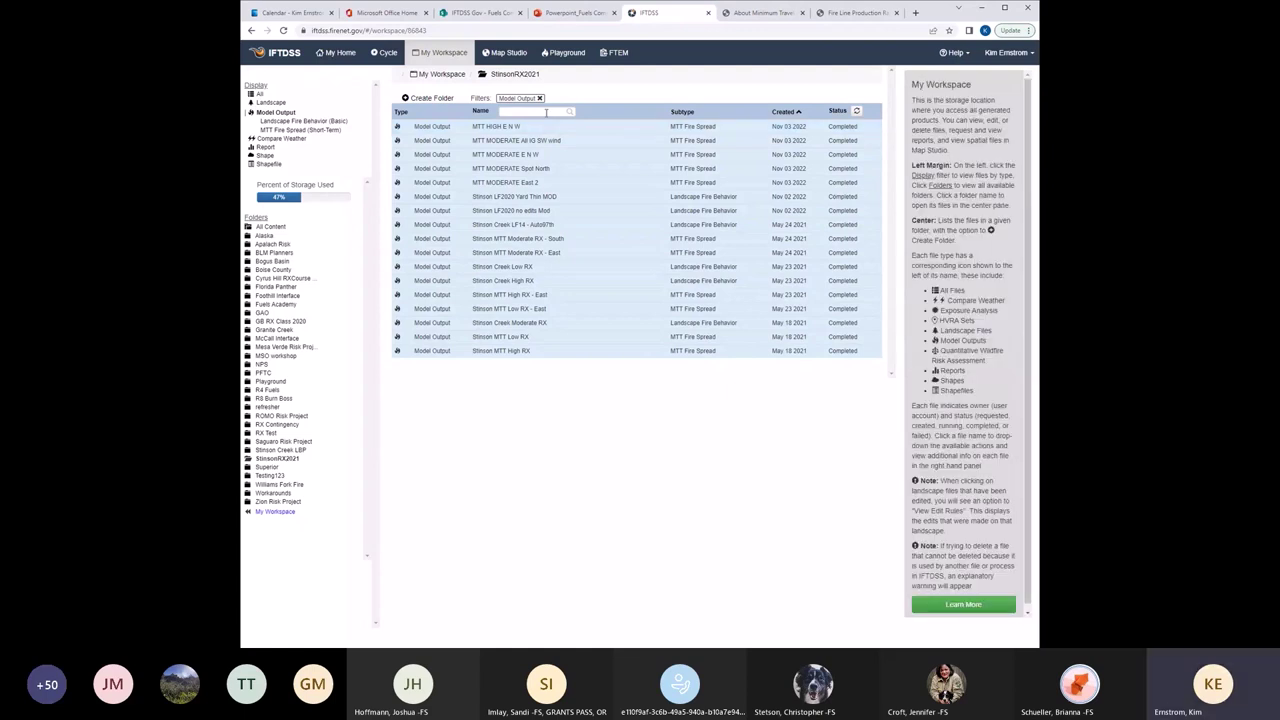
pyautogui.click(333, 122)
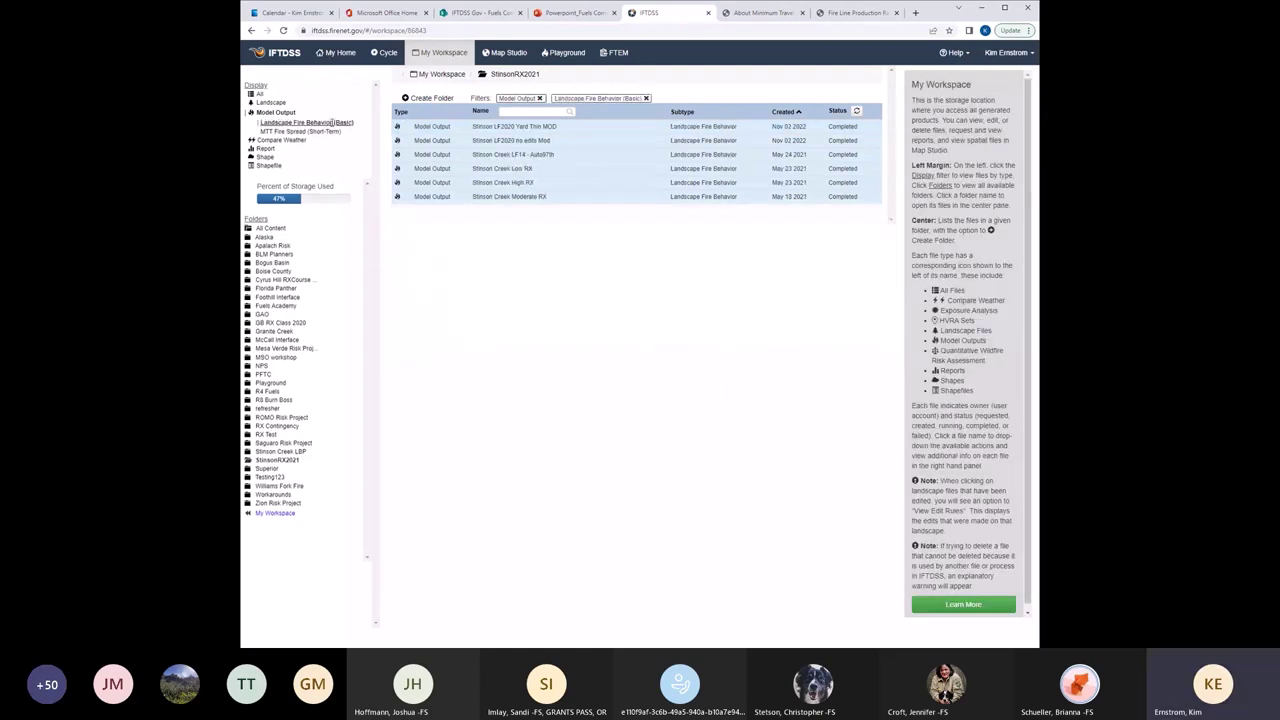
pyautogui.click(560, 127)
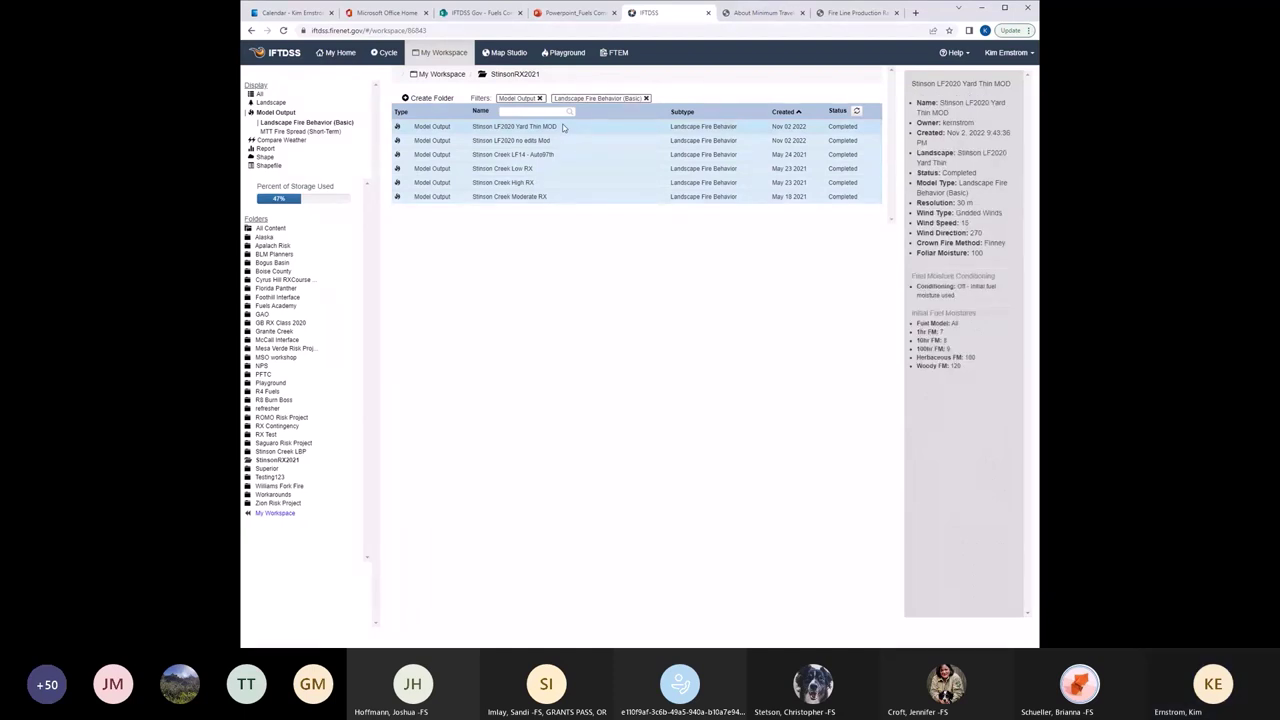
# Filter to Compare Weather MTT Fire Spread files and view Stinson MTT Multiple Spot Compare details.
pyautogui.click(281, 140)
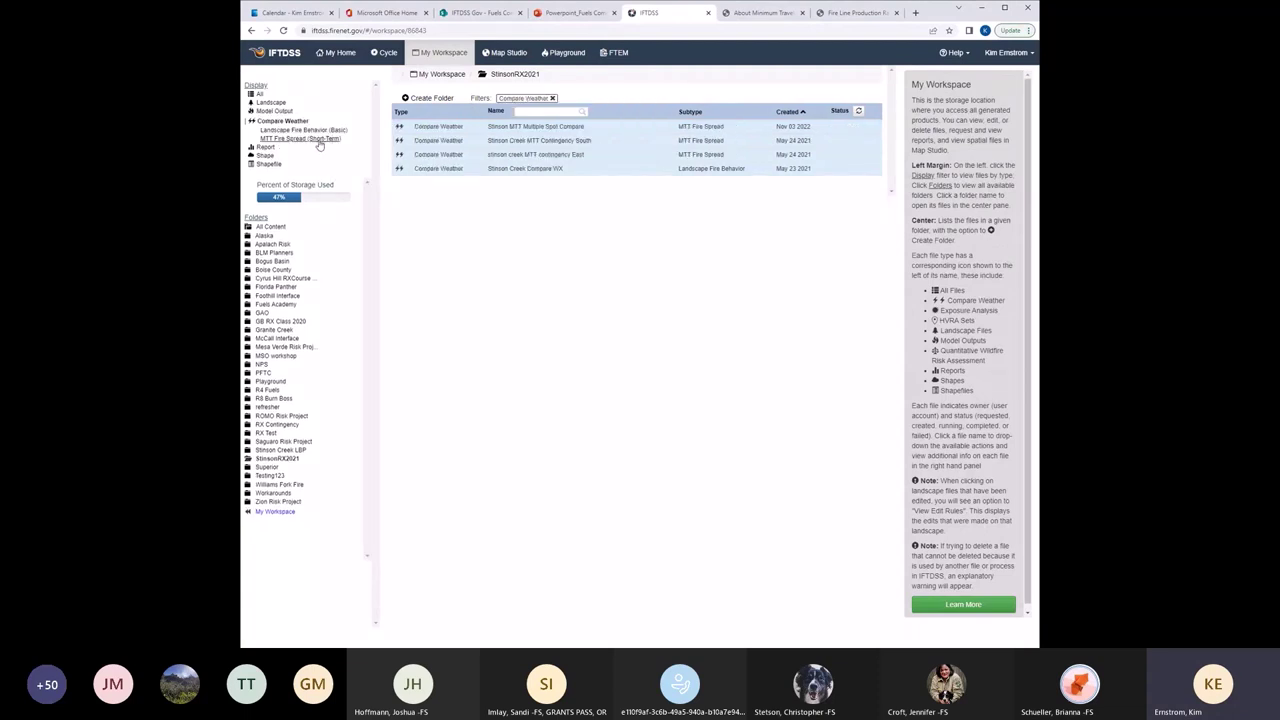
pyautogui.click(319, 143)
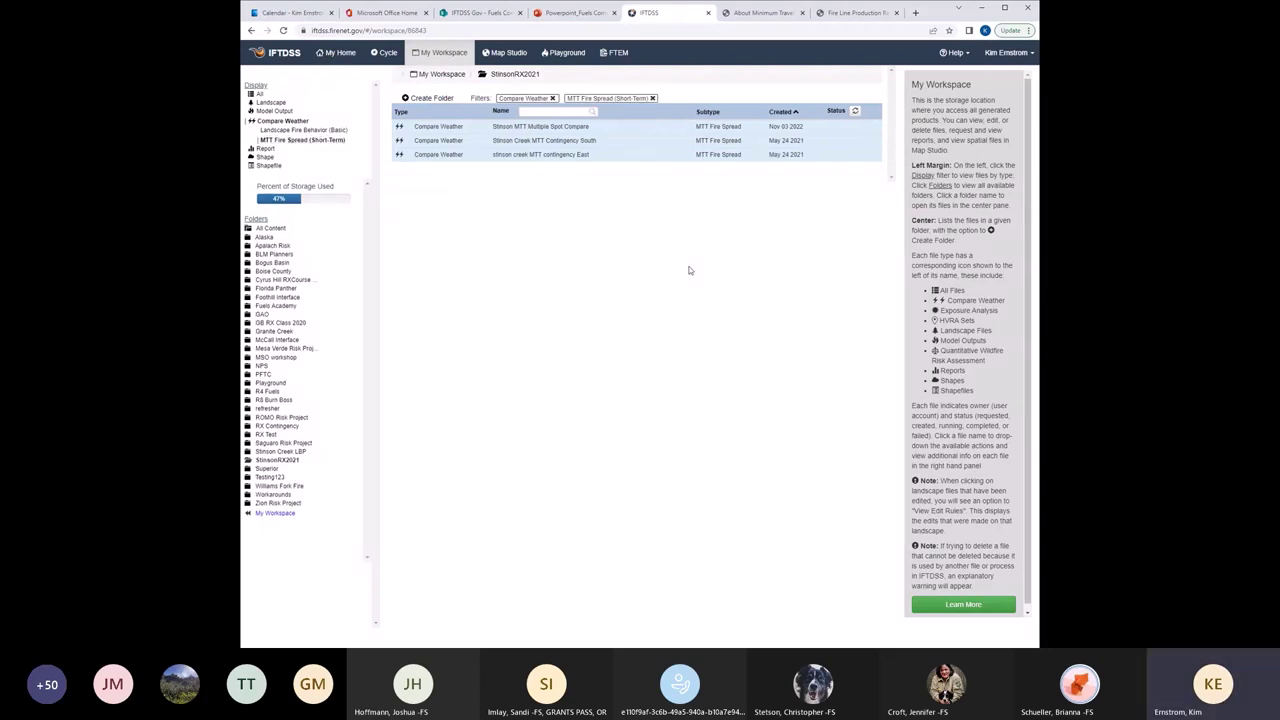
pyautogui.click(527, 129)
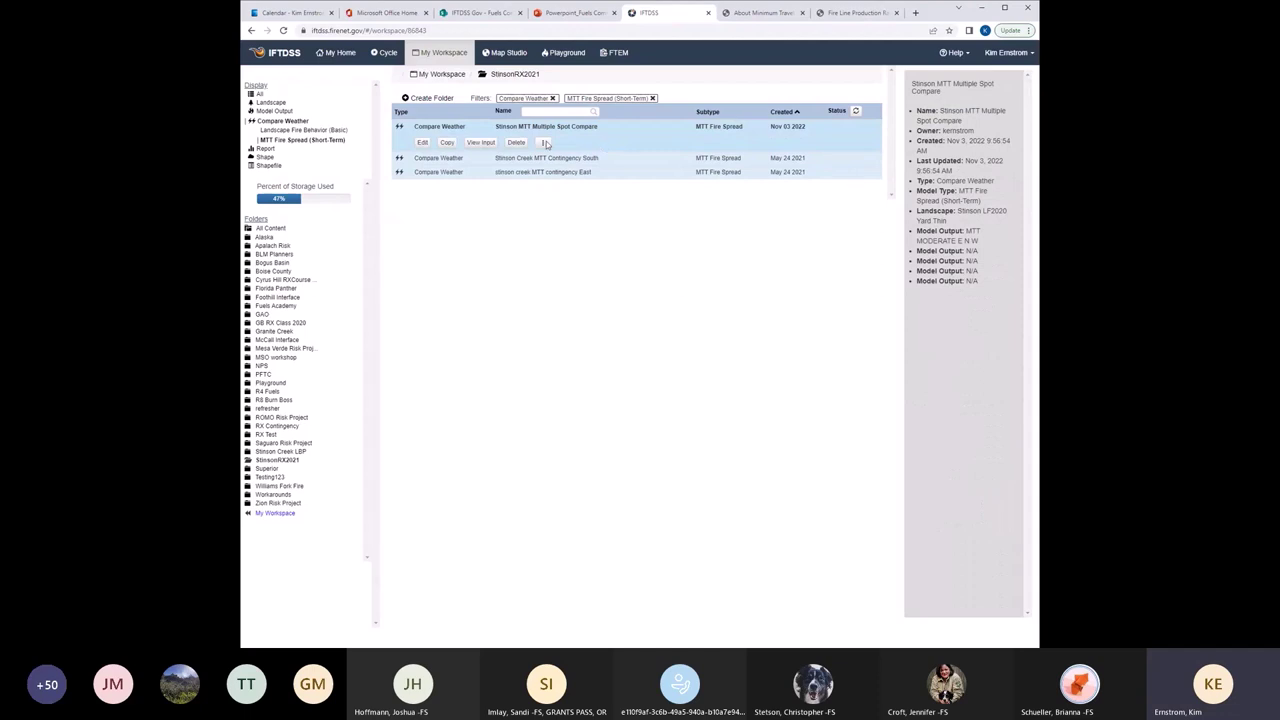
# Edit the compare to add MTT HIGH E N W and display MTT Rate of Spread.
pyautogui.click(423, 143)
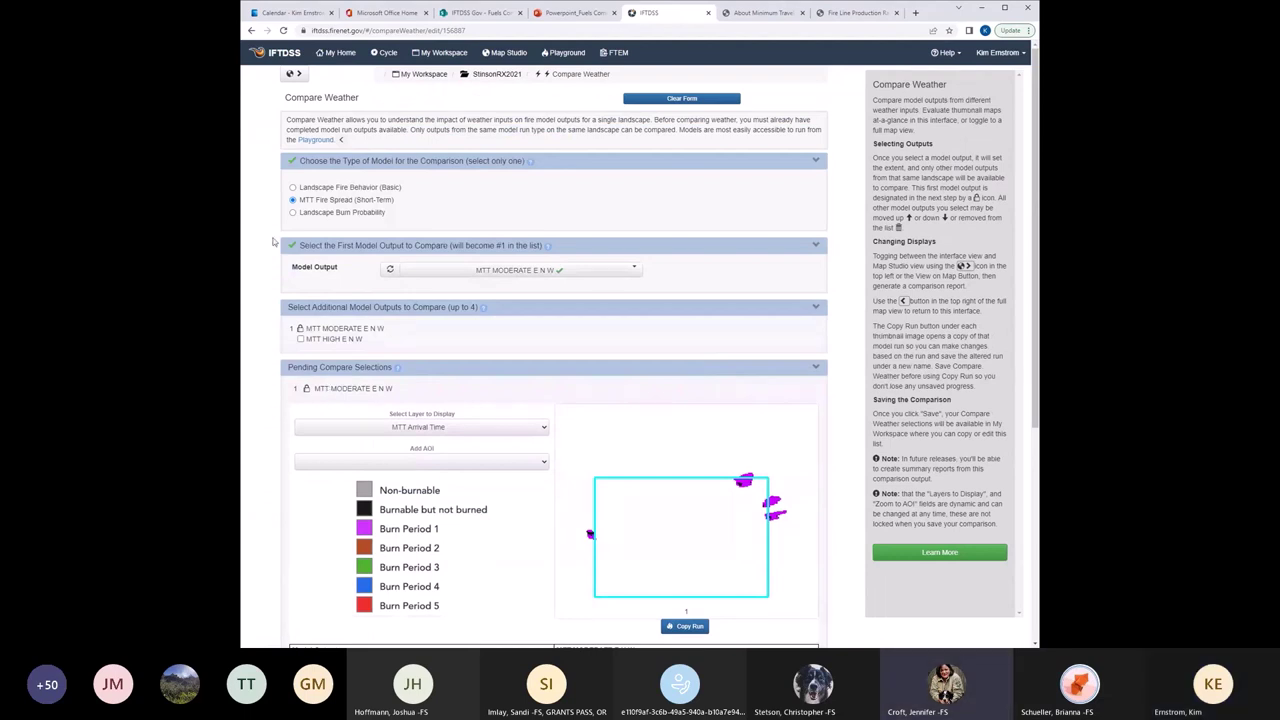
pyautogui.click(300, 339)
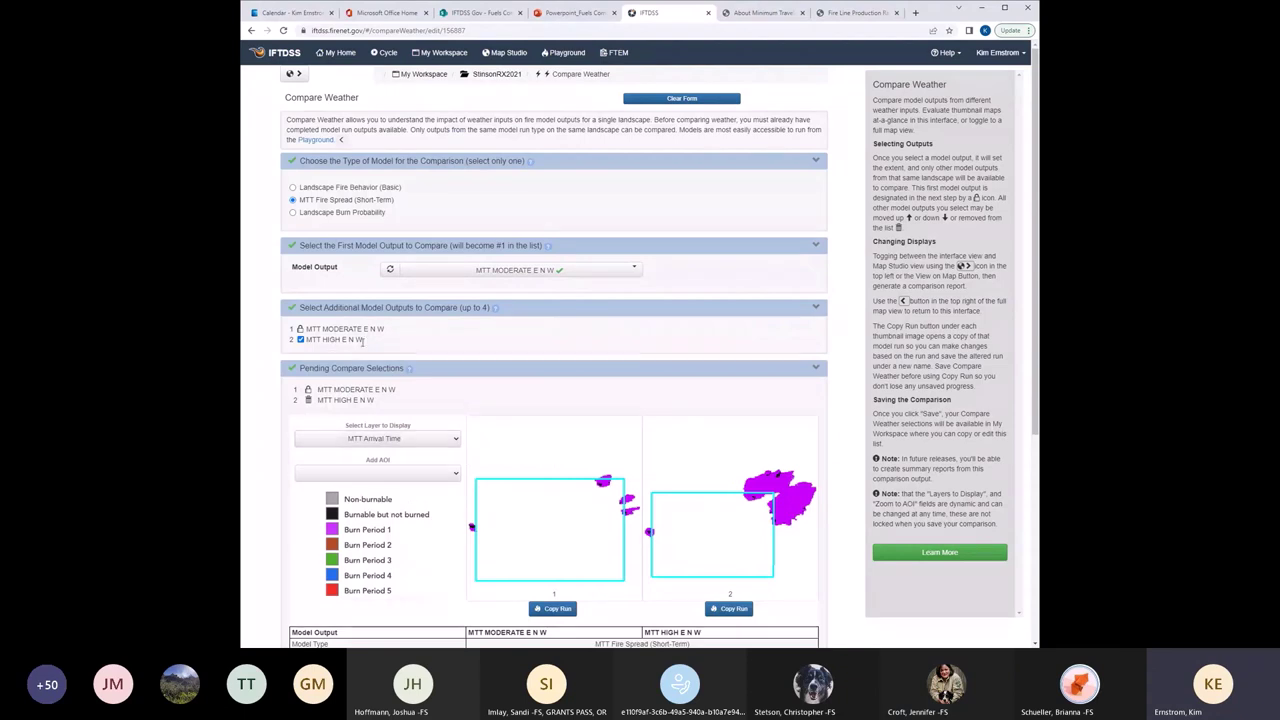
pyautogui.click(392, 467)
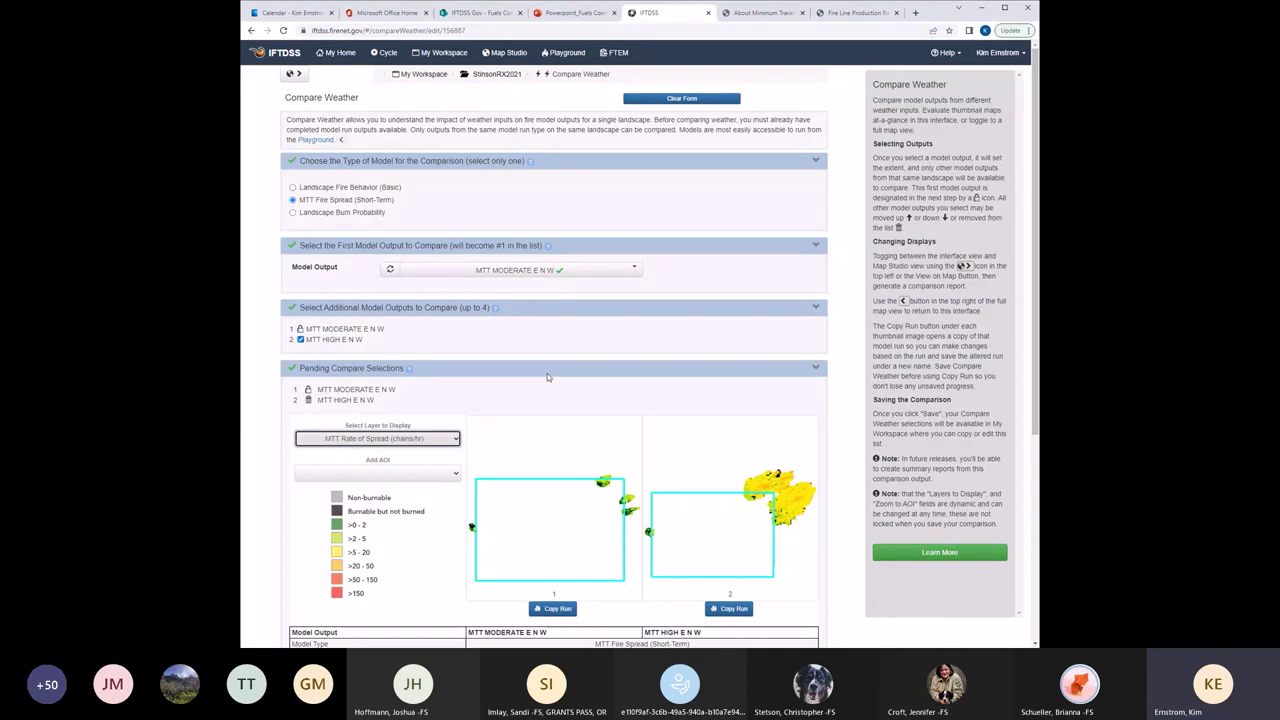
# Overlay the stinson_creek_unit_boundary area of interest and review the model output table.
pyautogui.click(379, 457)
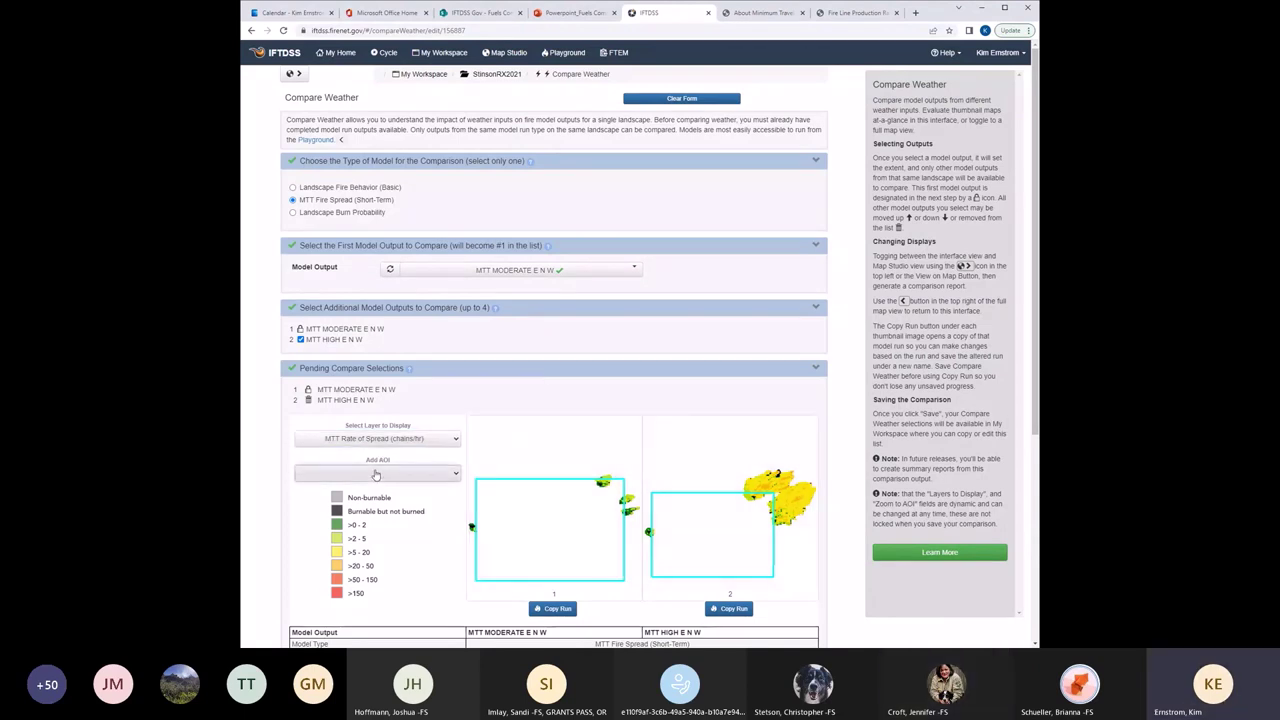
pyautogui.click(371, 636)
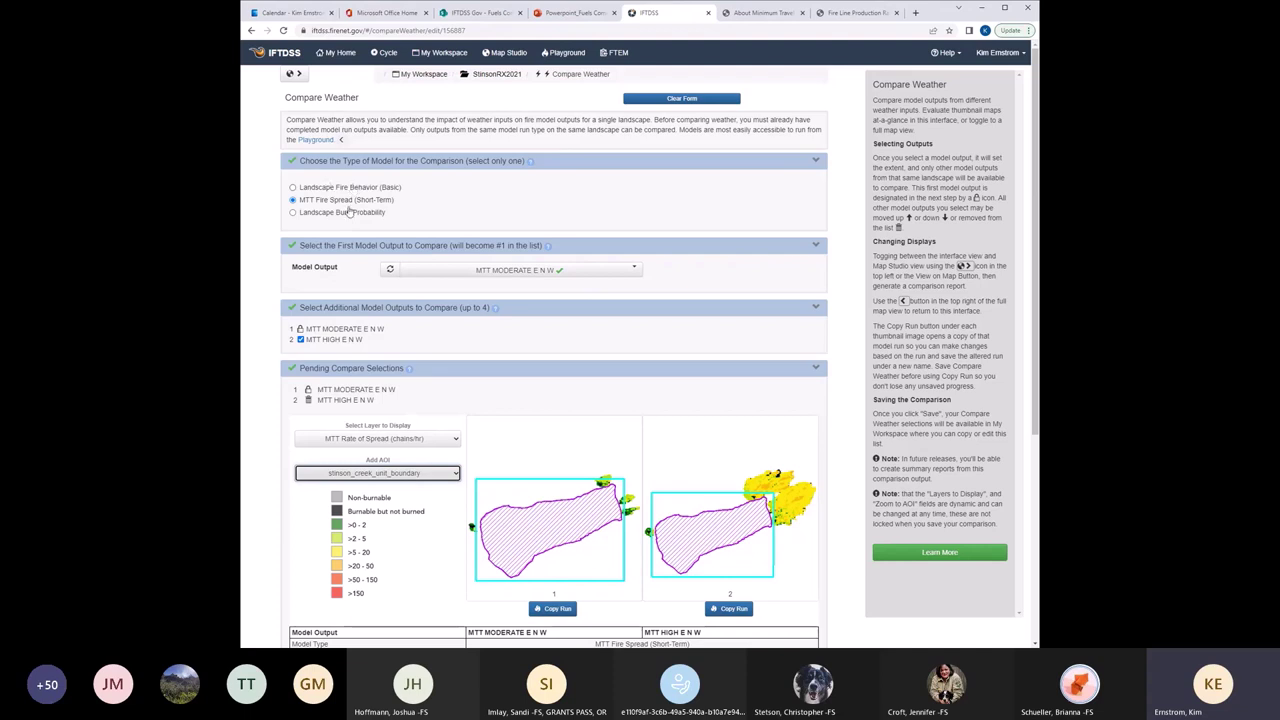
pyautogui.scroll(-1, 476, 329)
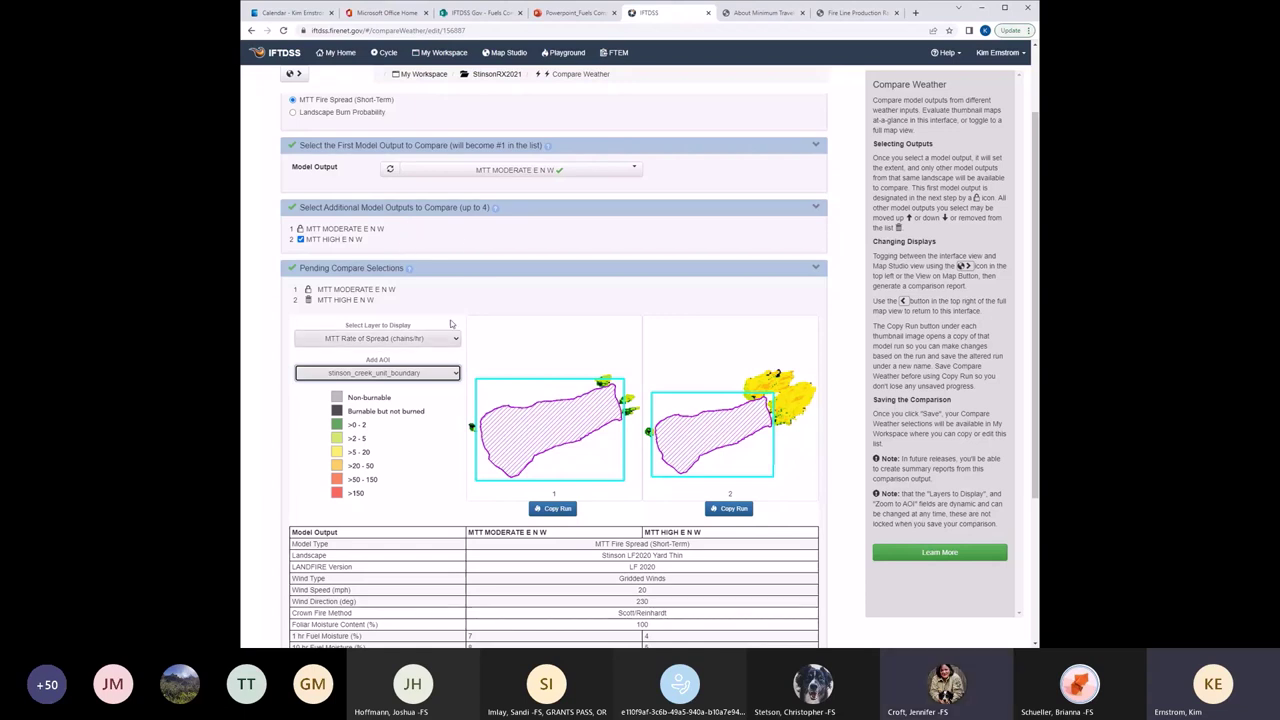
pyautogui.scroll(-1, 314, 231)
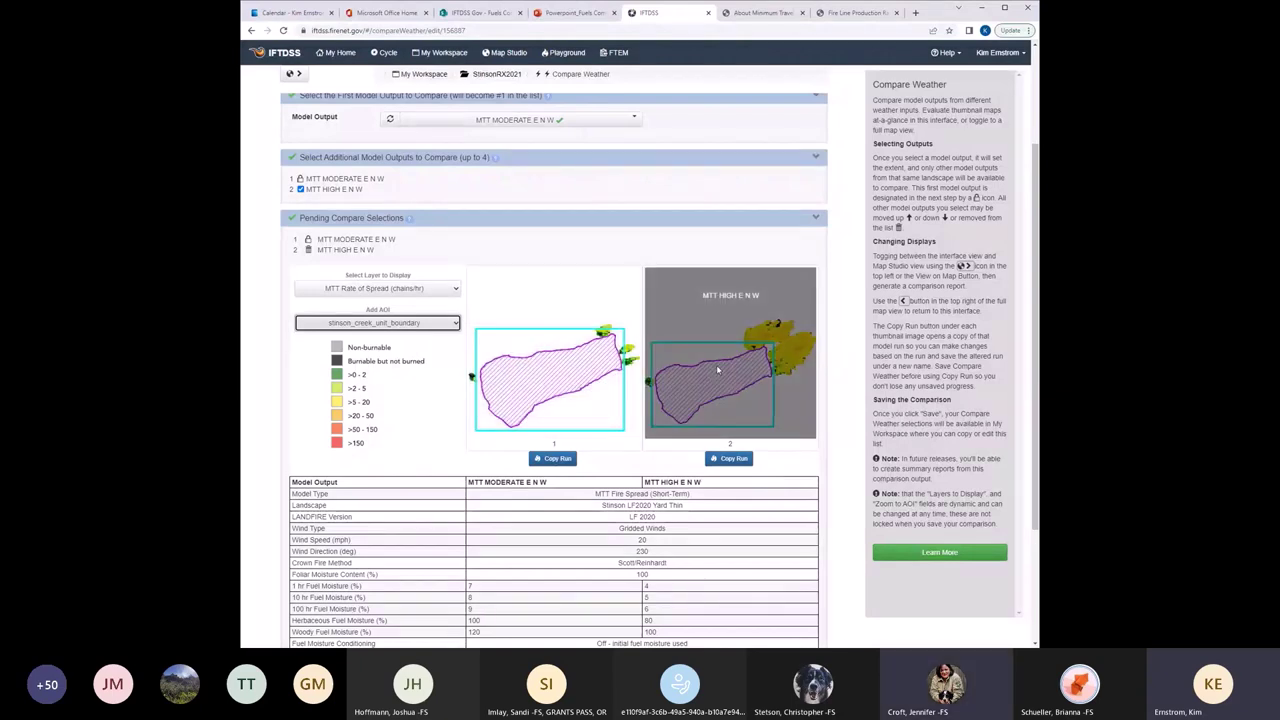
pyautogui.scroll(-3, 712, 382)
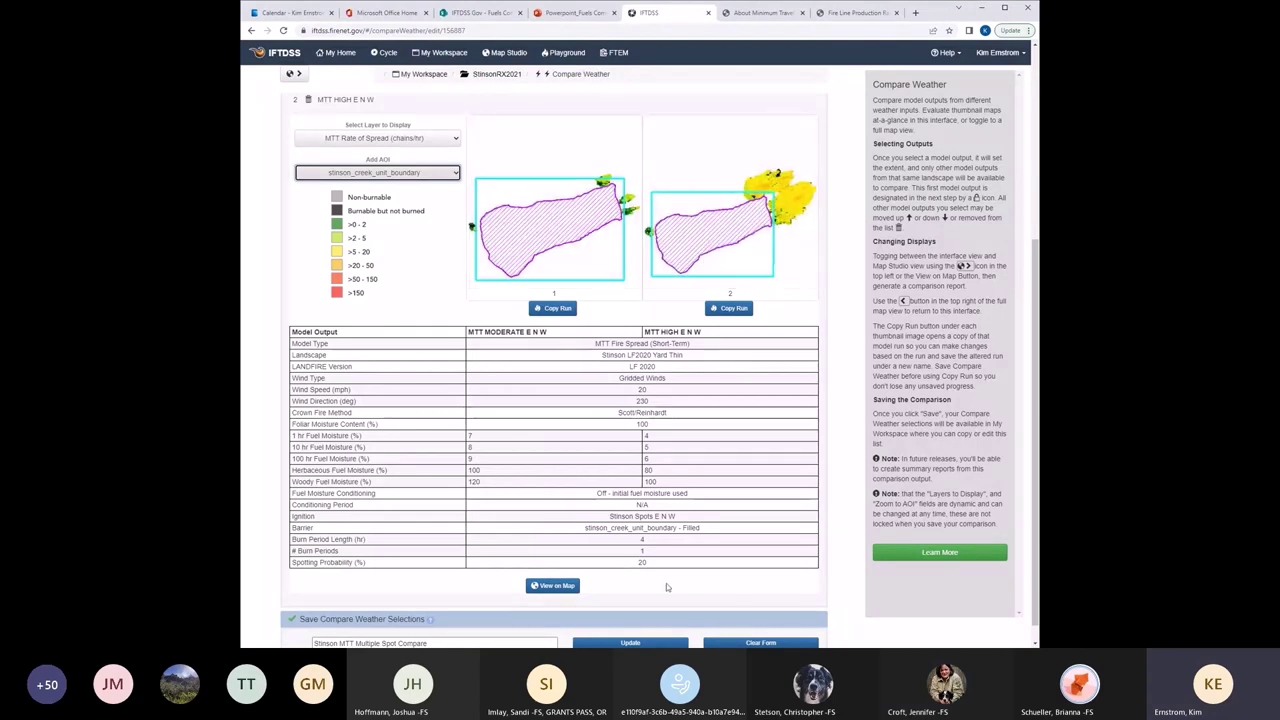
# Map the comparison, viewing MTT MODERATE E N W then MTT HIGH E N W over the unit boundary.
pyautogui.click(556, 588)
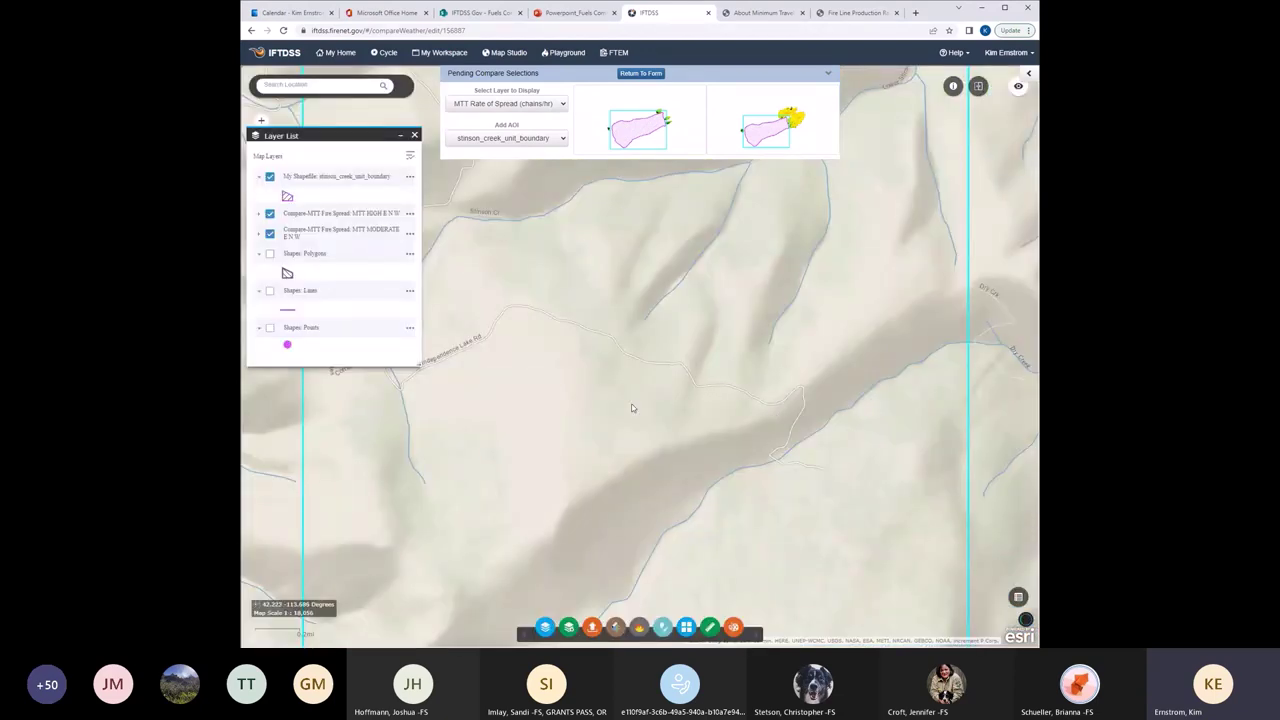
pyautogui.click(648, 129)
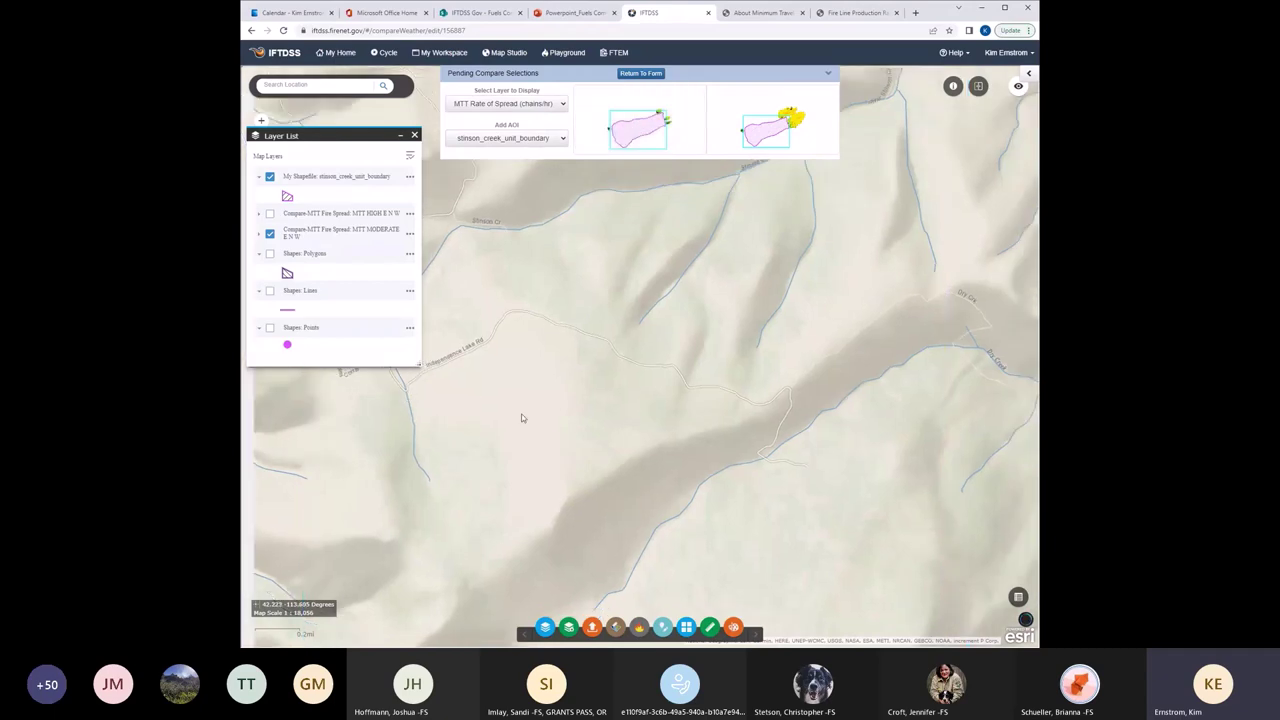
pyautogui.scroll(-1, 522, 418)
pyautogui.moveTo(576, 403); pyautogui.dragTo(677, 397)
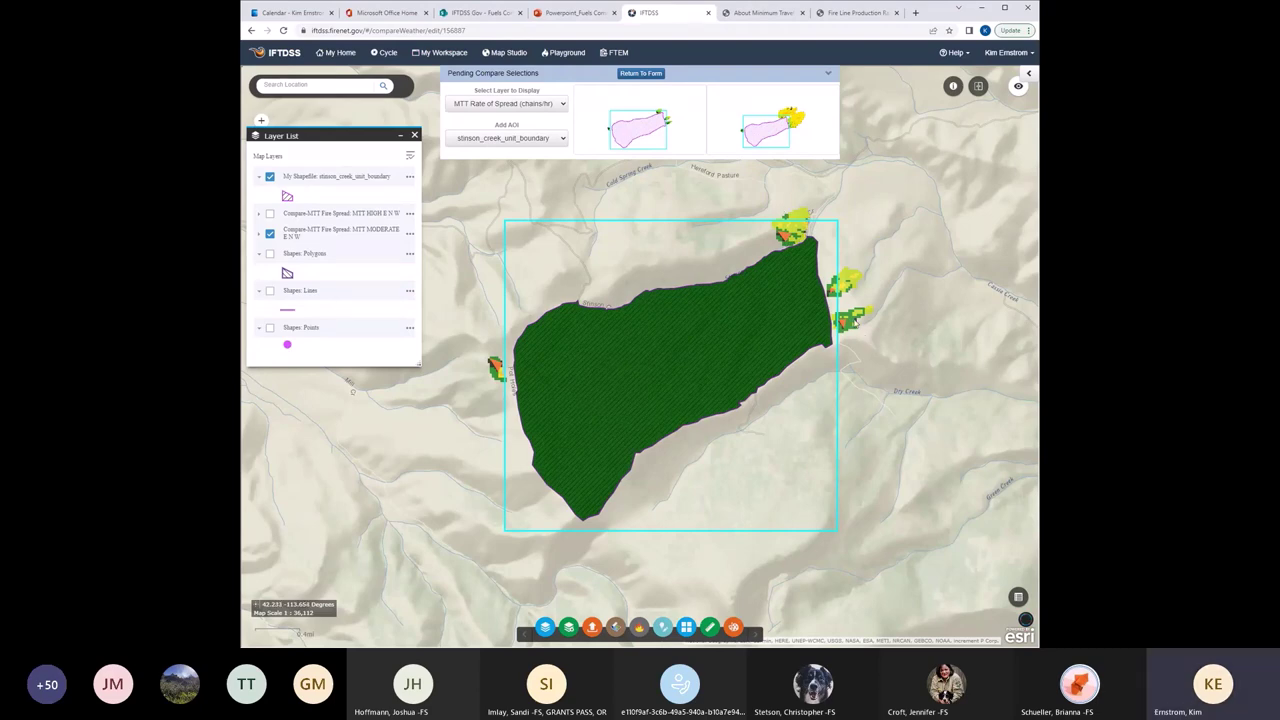
pyautogui.click(770, 138)
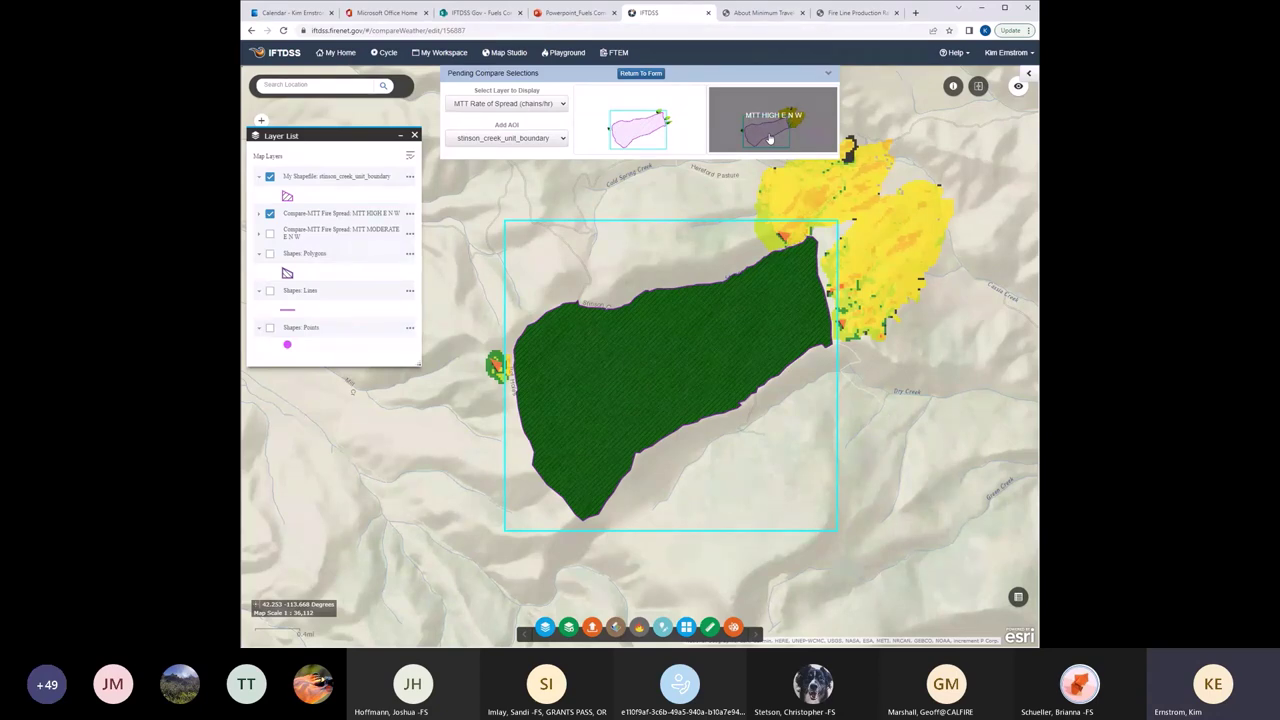
# Add the USFS Admin Boundaries layer from Boundaries - Federal Admin Areas and zoom out to Sawtooth National Forest.
pyautogui.click(572, 628)
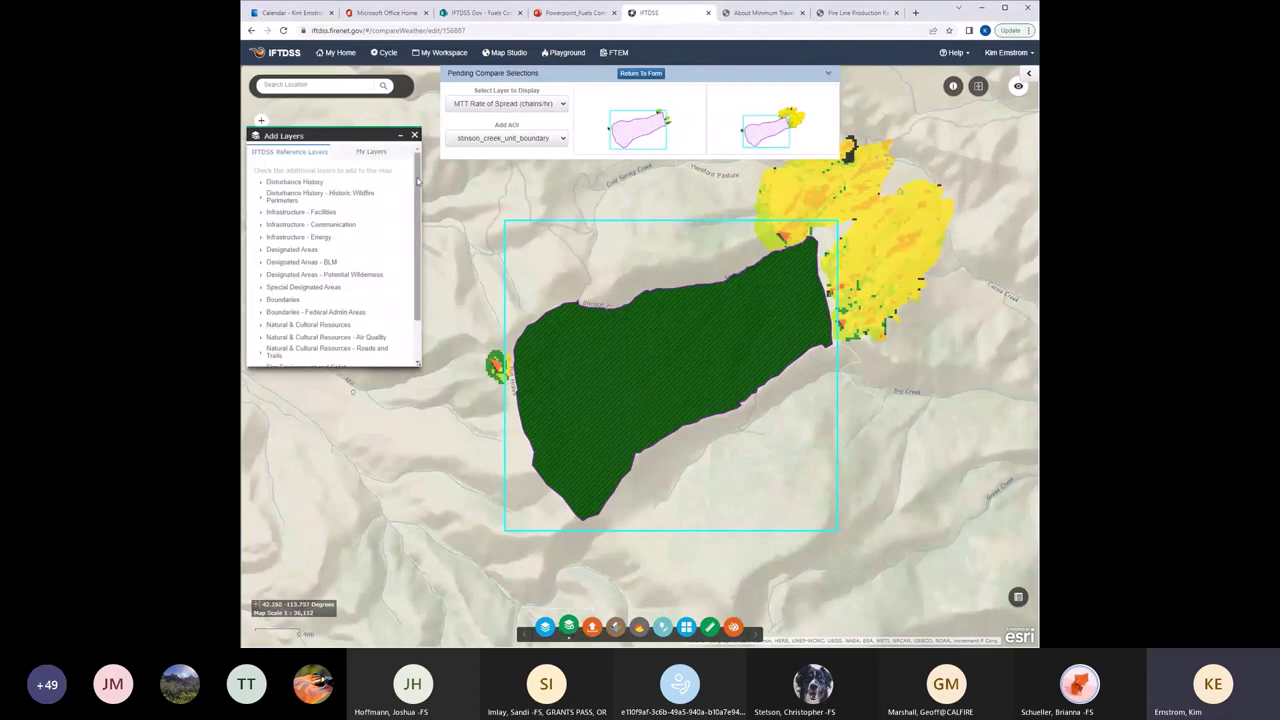
pyautogui.scroll(-2, 418, 181)
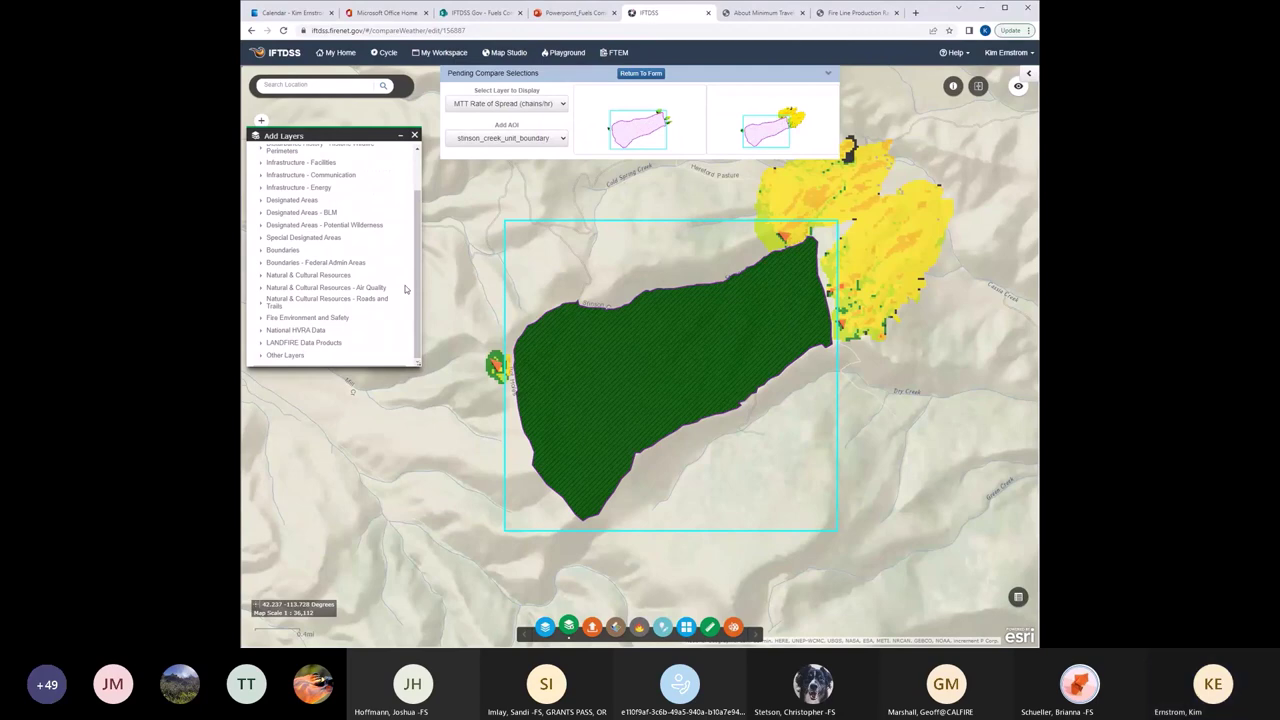
pyautogui.click(259, 265)
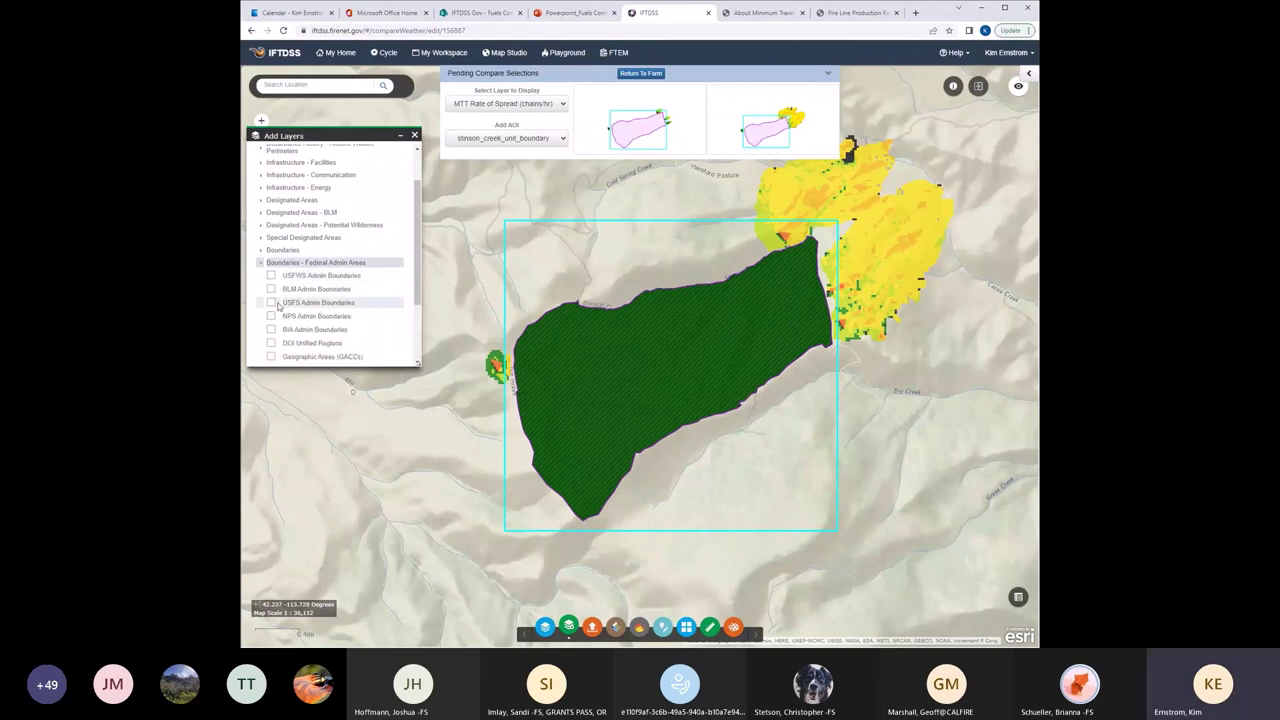
pyautogui.click(271, 302)
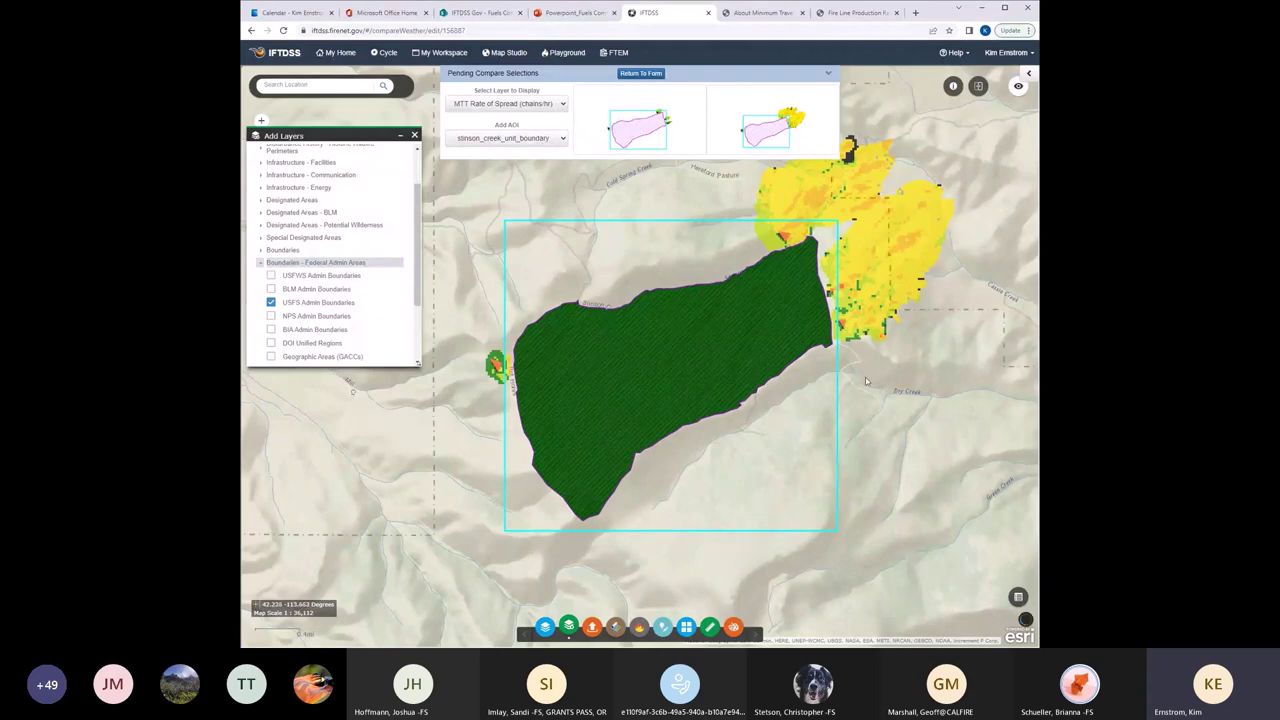
pyautogui.scroll(-1, 866, 380)
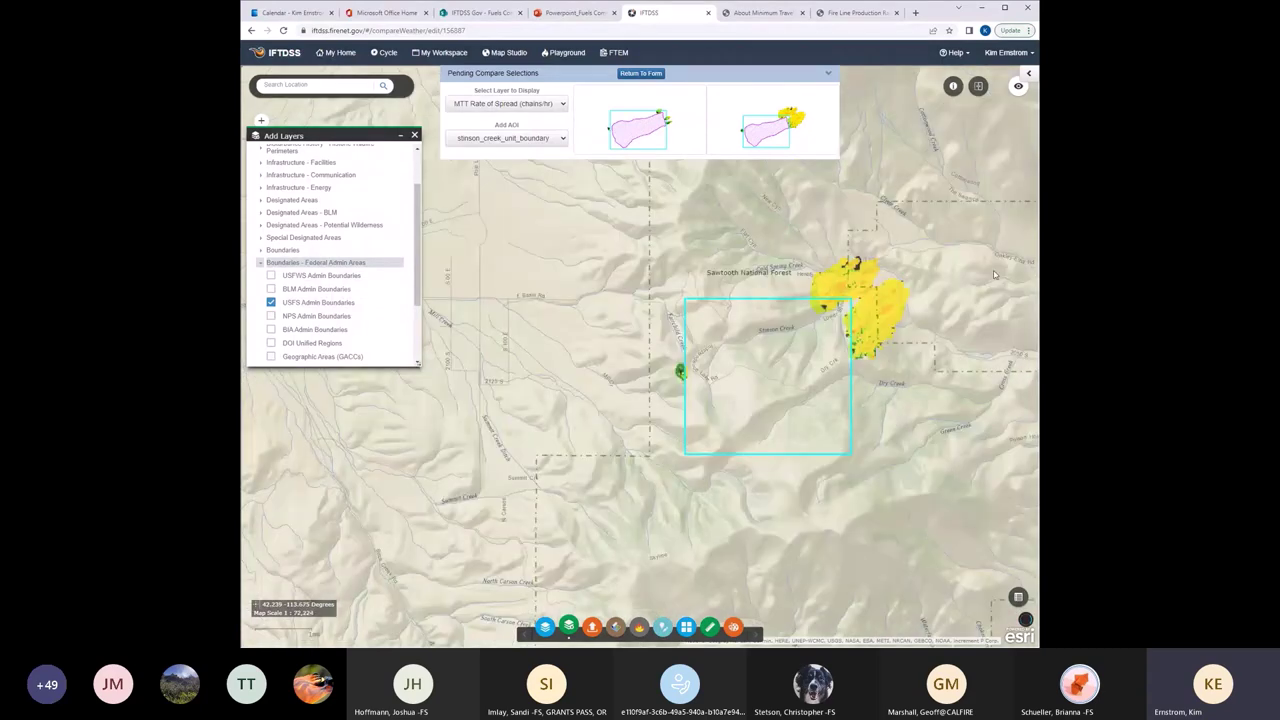
pyautogui.moveTo(994, 274); pyautogui.dragTo(903, 276)
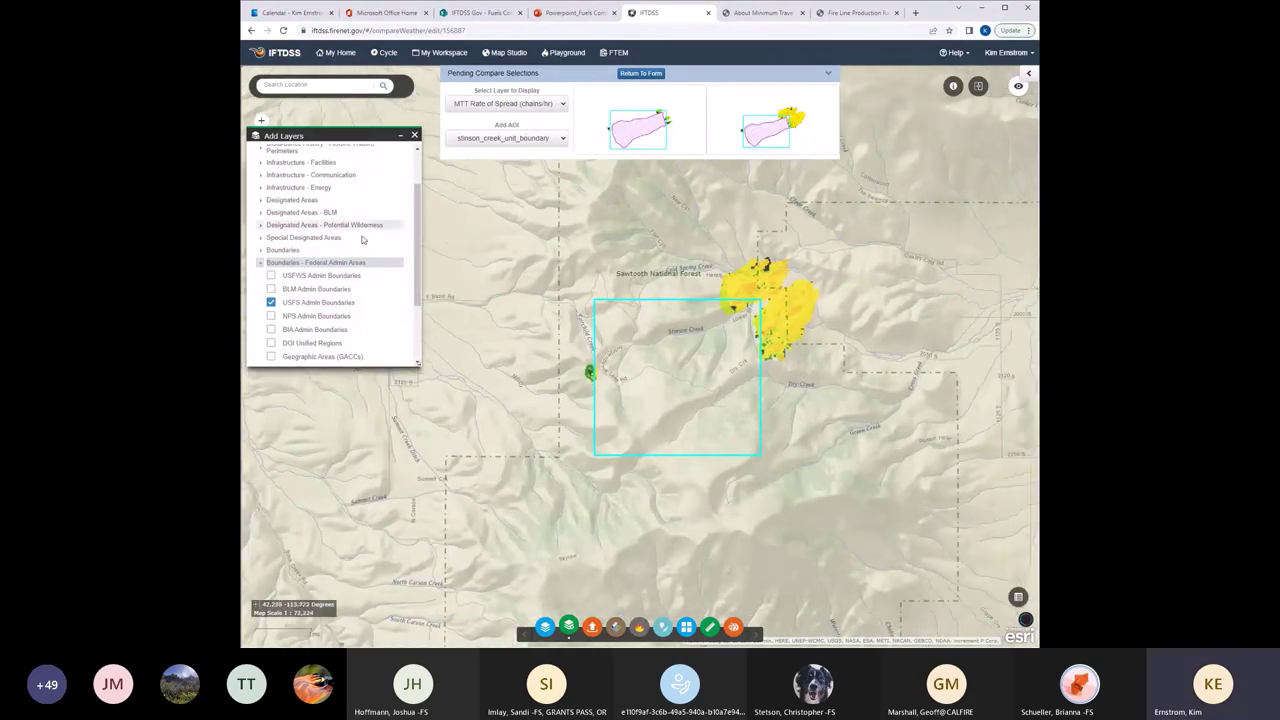
pyautogui.scroll(-1, 410, 312)
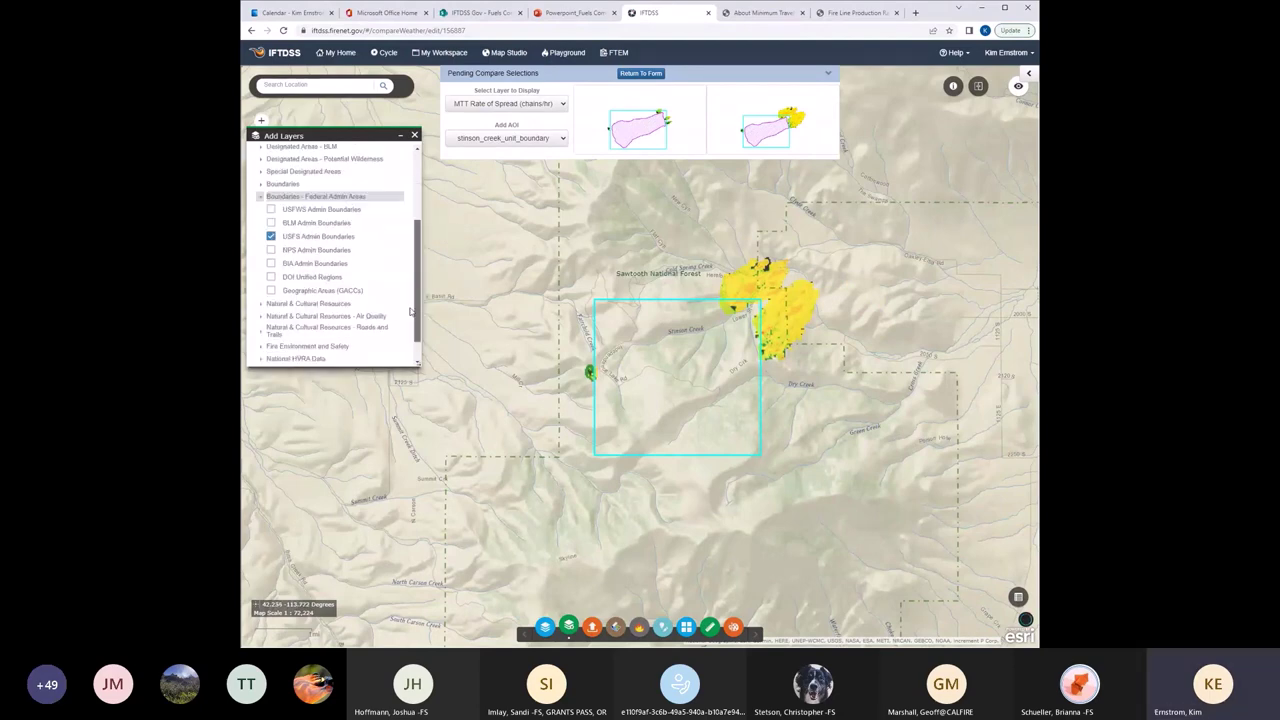
pyautogui.scroll(-1, 410, 312)
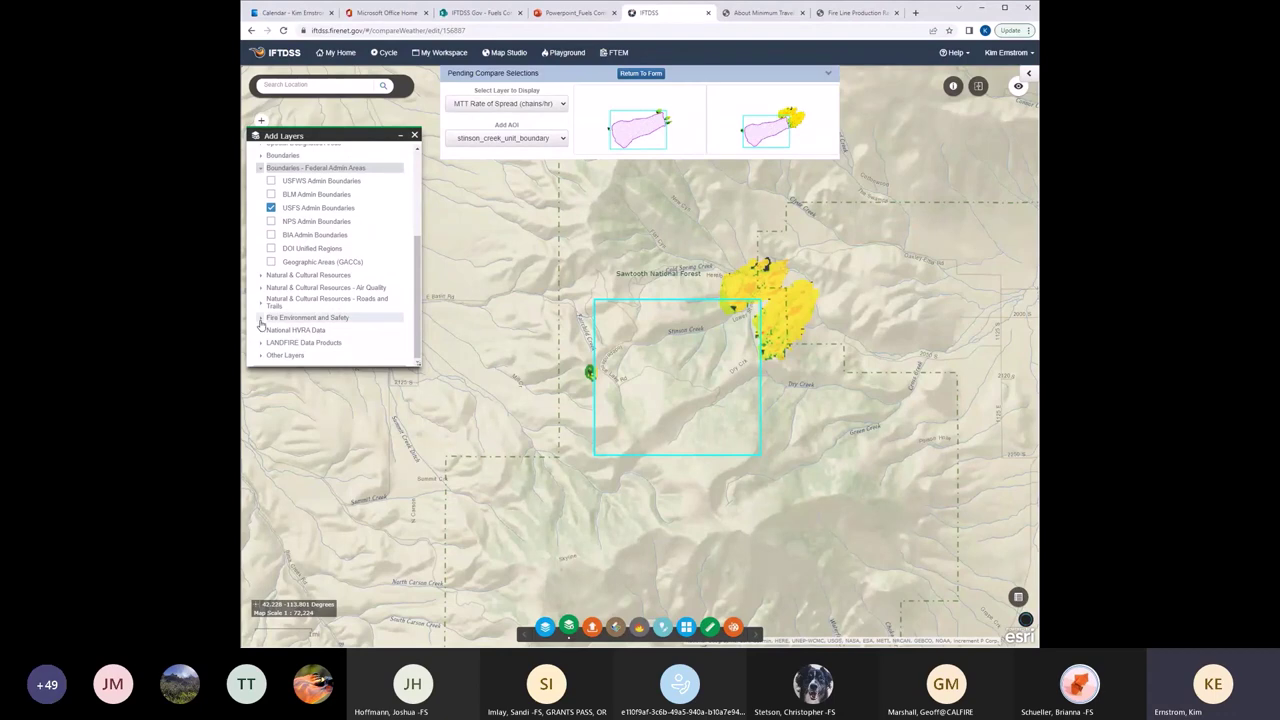
pyautogui.click(260, 320)
pyautogui.scroll(-2, 416, 350)
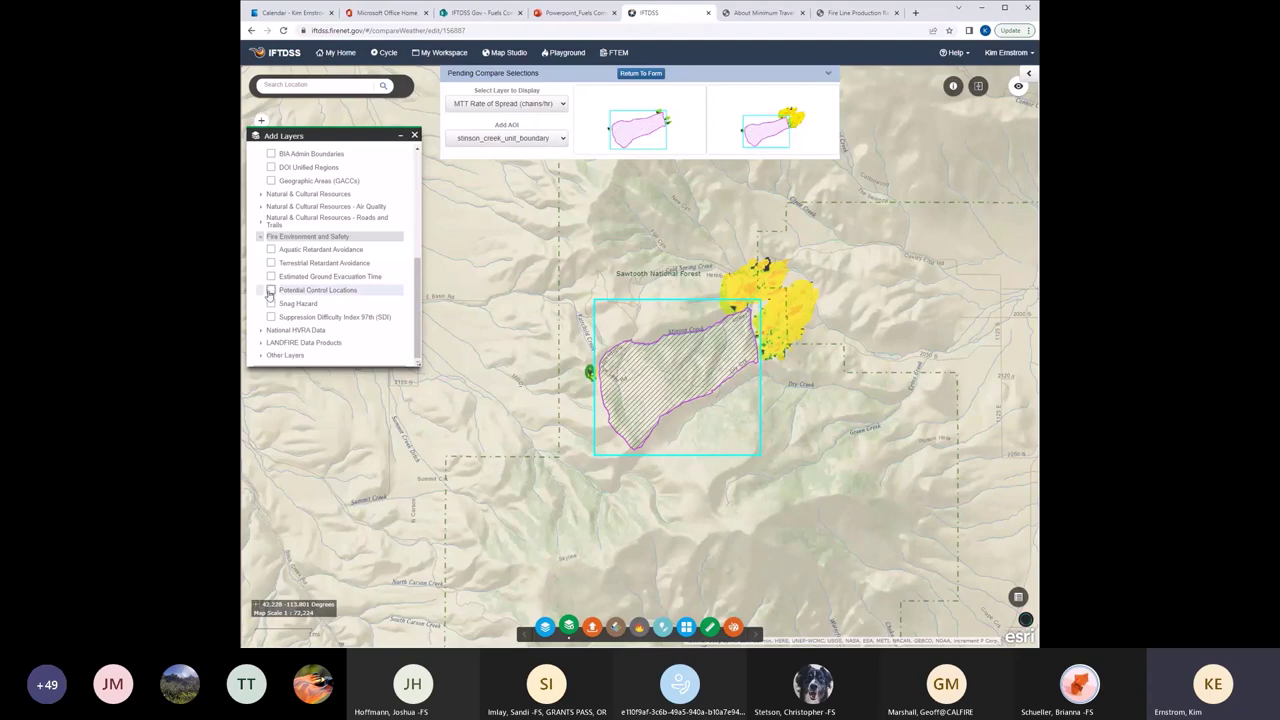
pyautogui.click(269, 292)
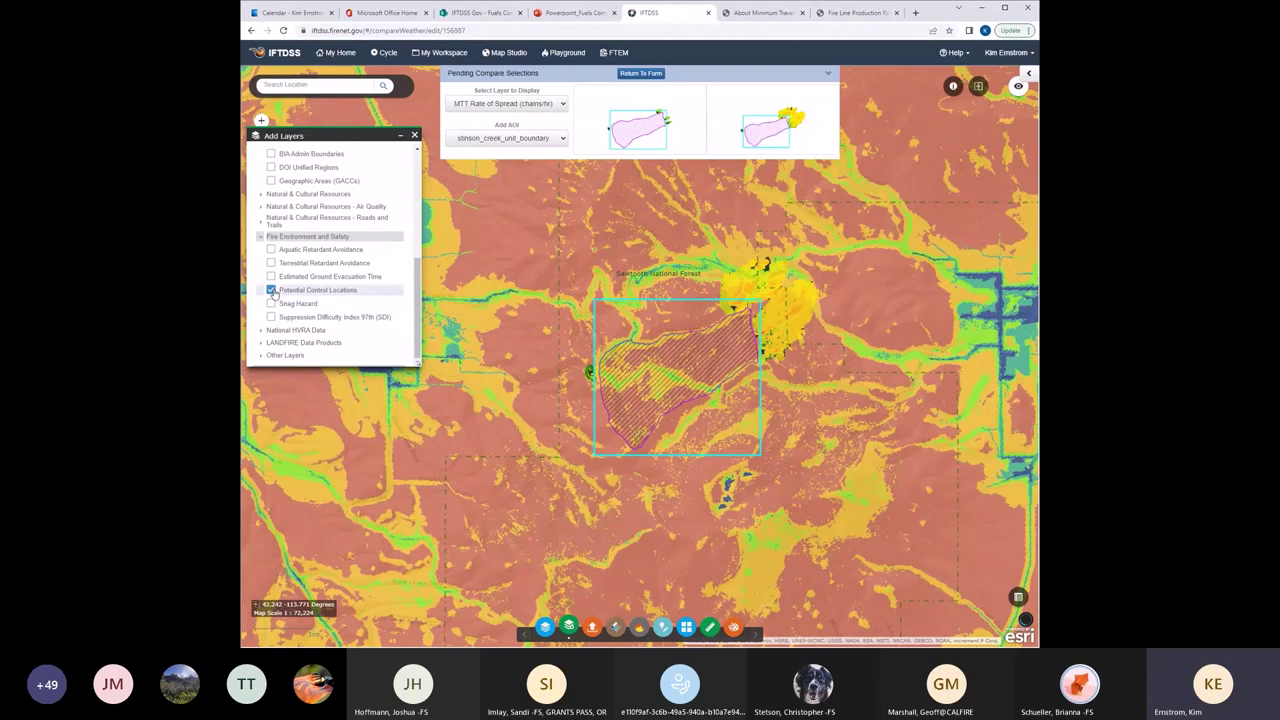
pyautogui.click(270, 316)
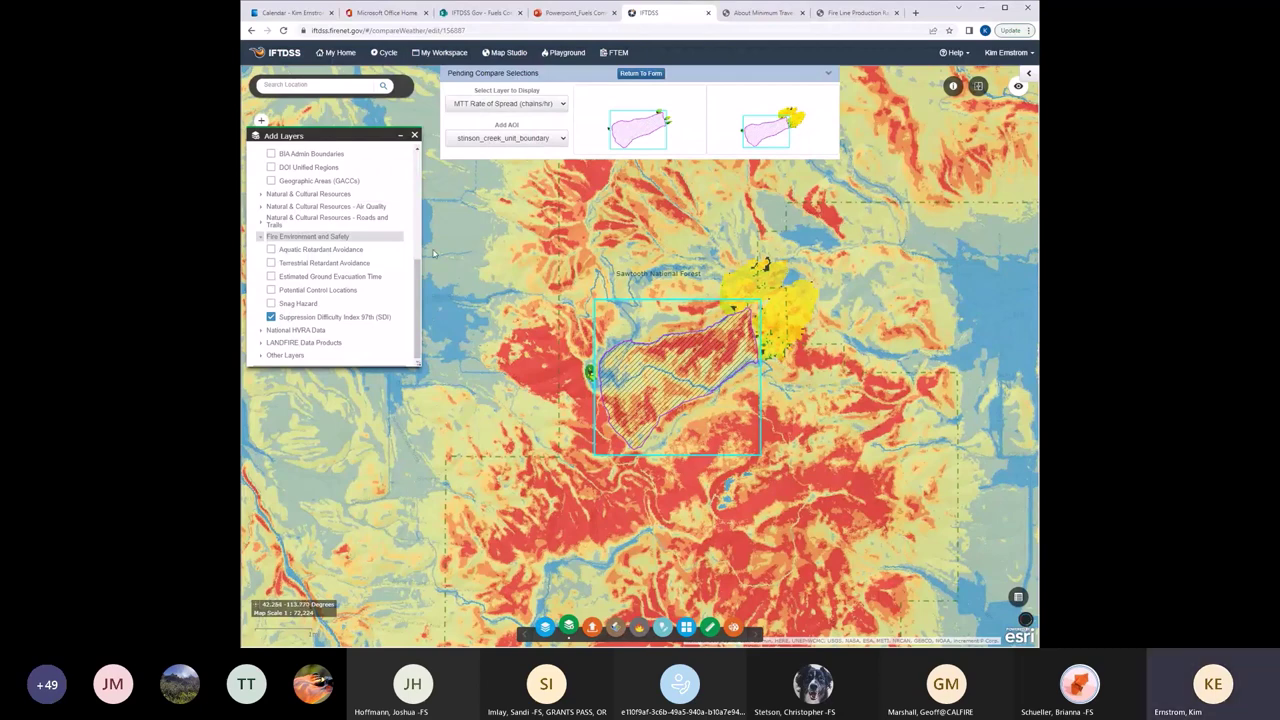
pyautogui.scroll(10, 421, 200)
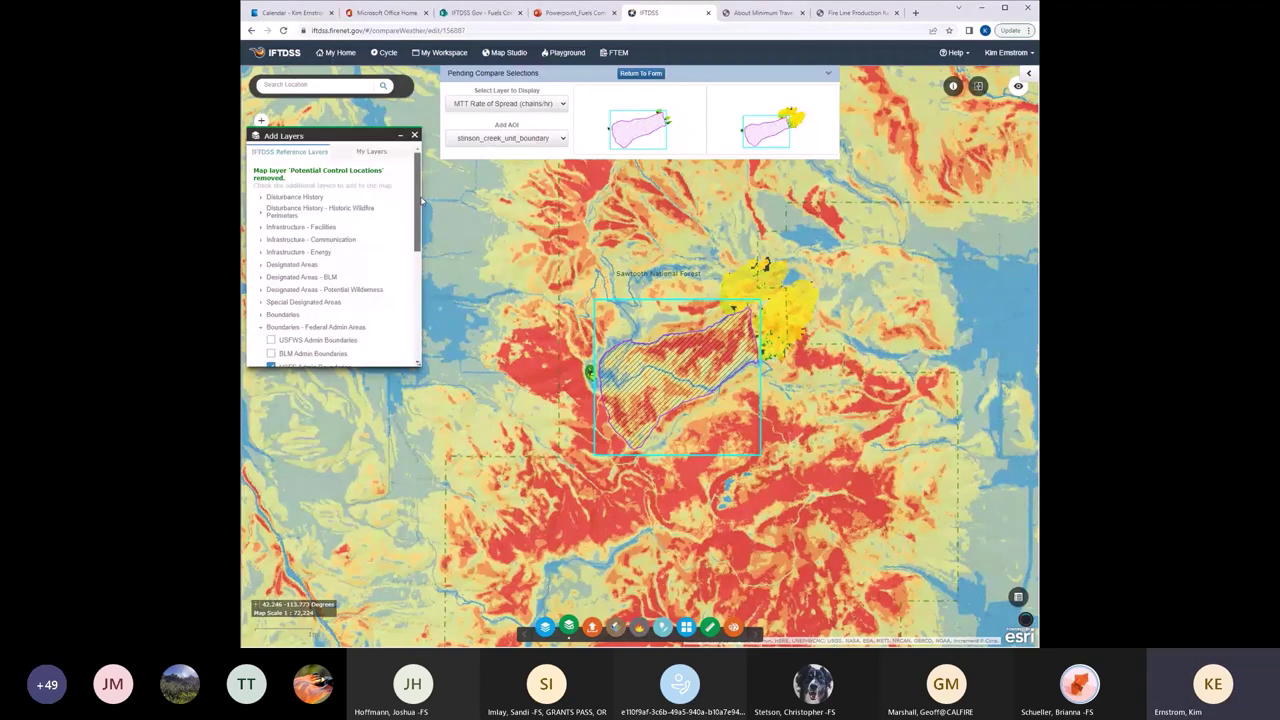
pyautogui.scroll(-3, 421, 200)
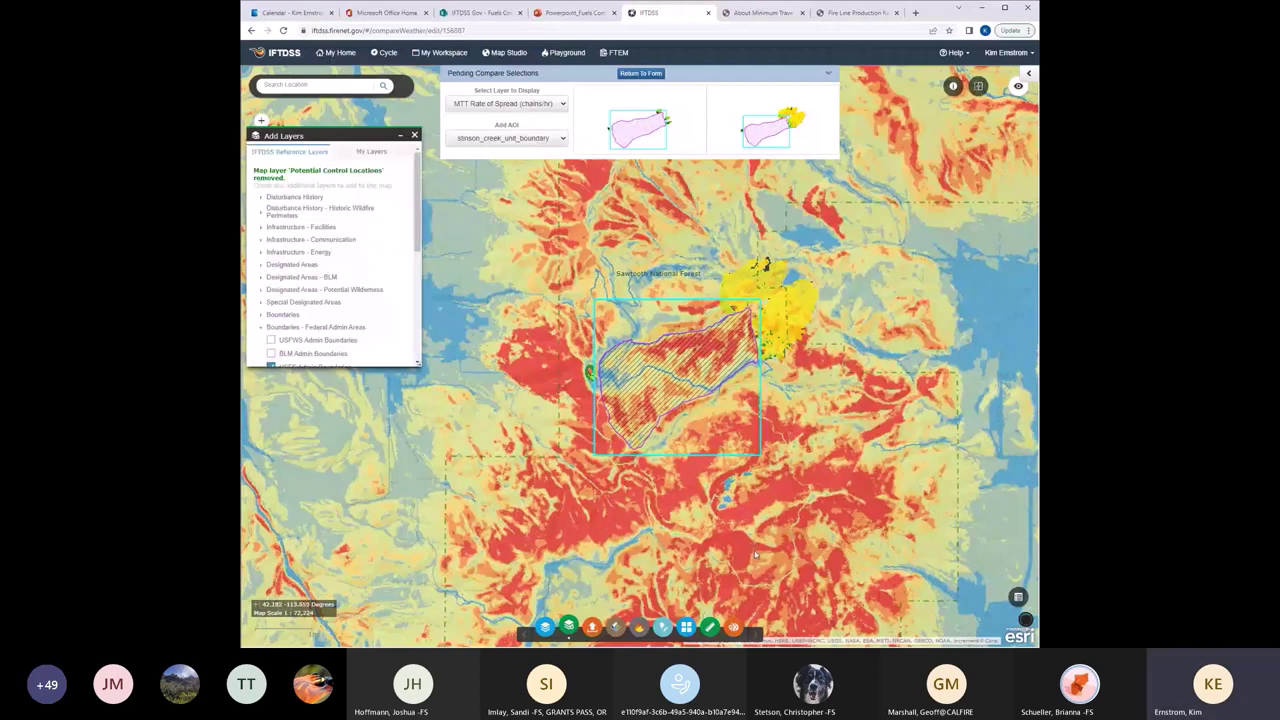
pyautogui.scroll(-5, 340, 280)
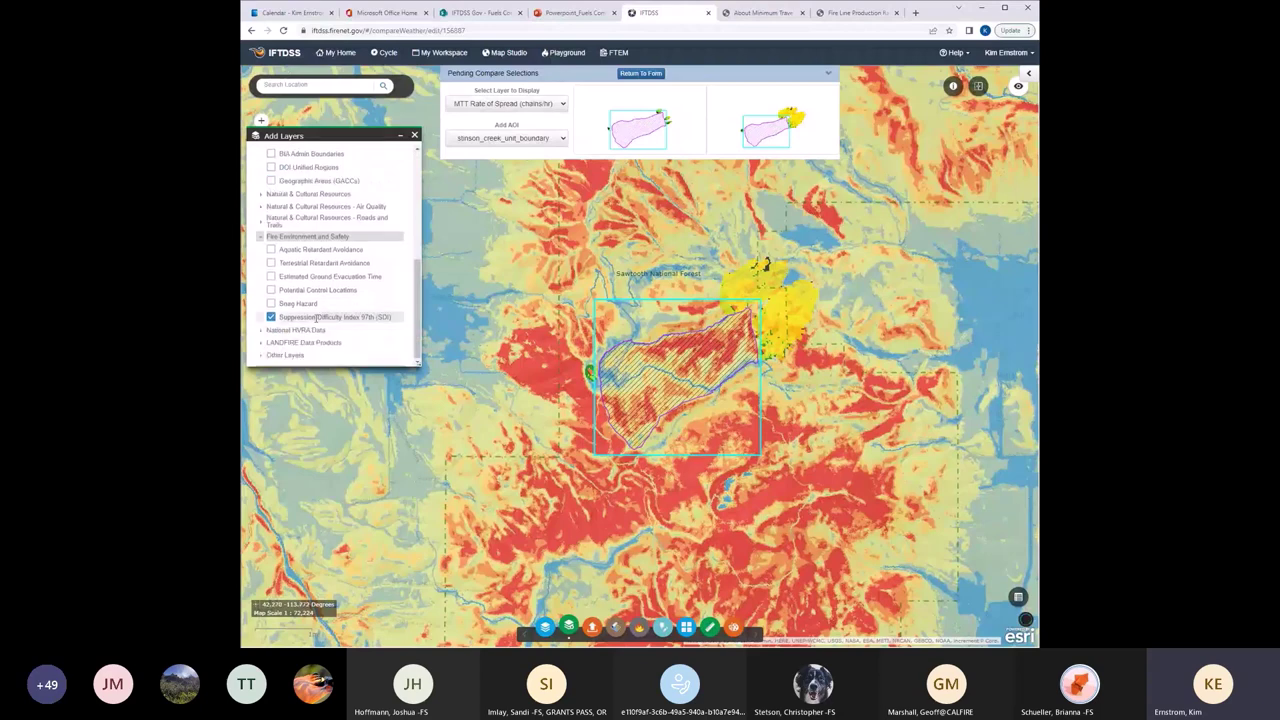
pyautogui.click(340, 316)
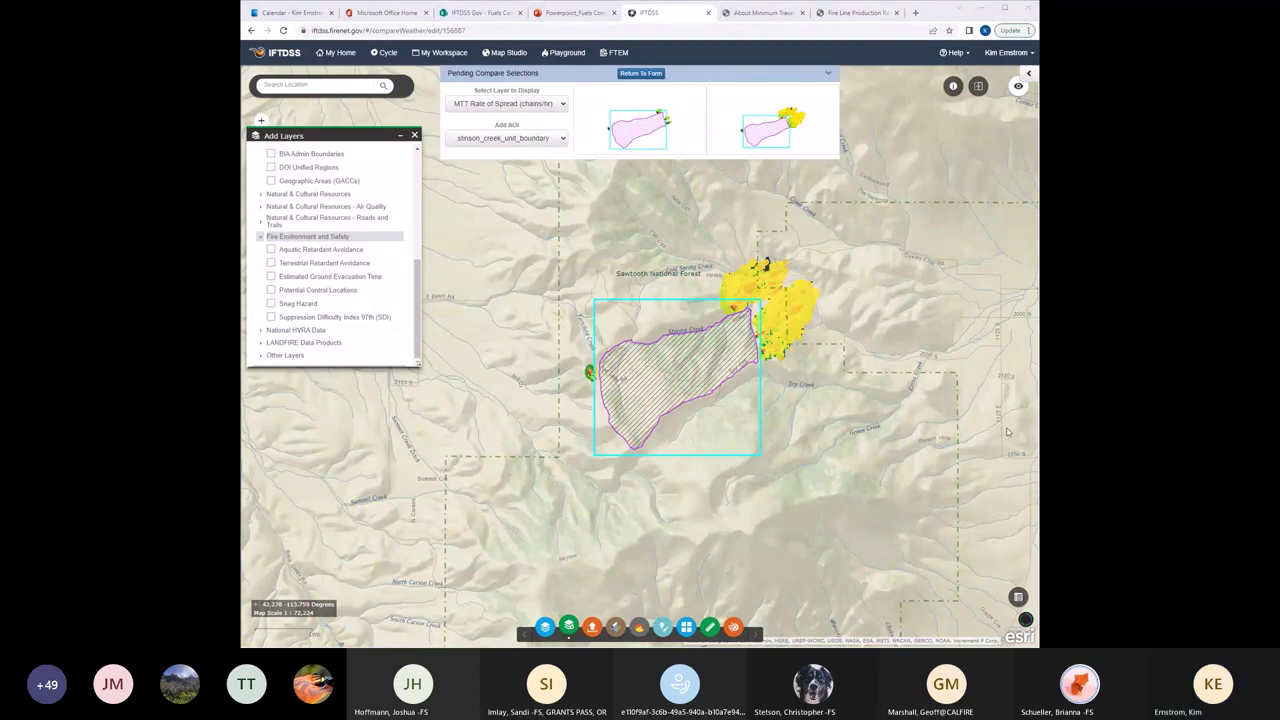
# Locate stinson_creek_unit_boundary.zip on the Desktop in the shapefile upload picker, then cancel without uploading.
pyautogui.click(592, 627)
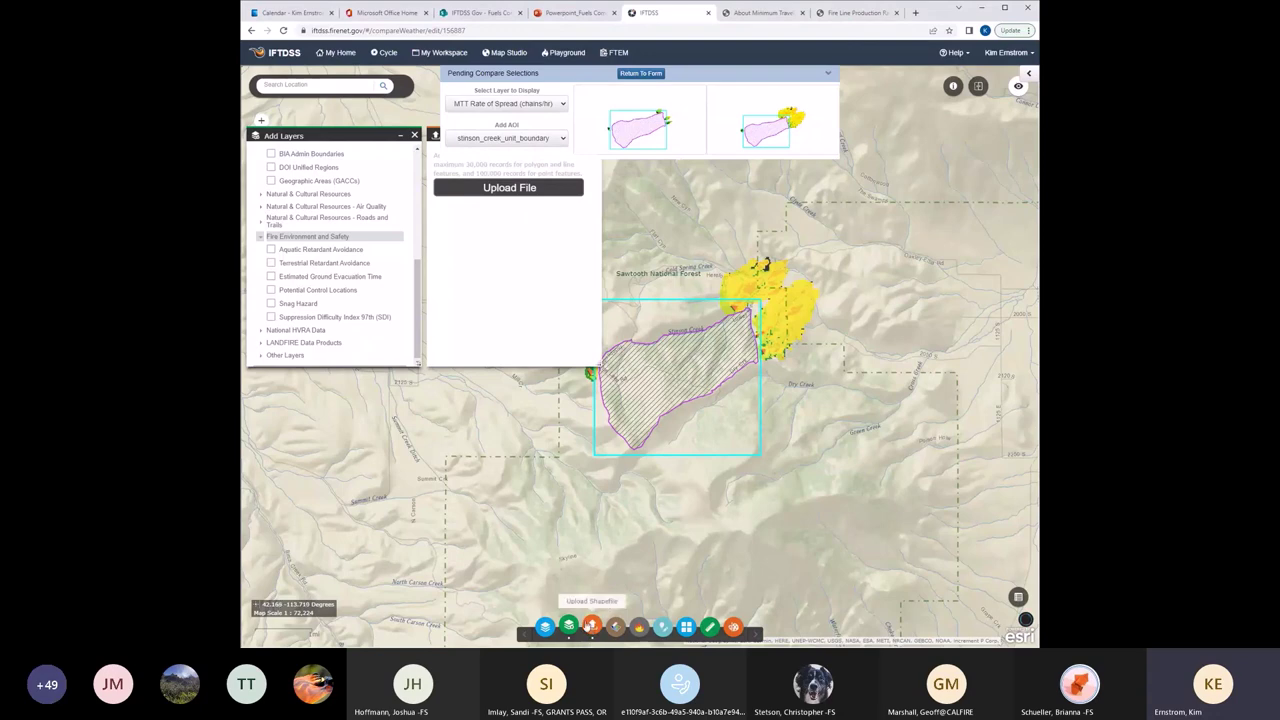
pyautogui.click(507, 190)
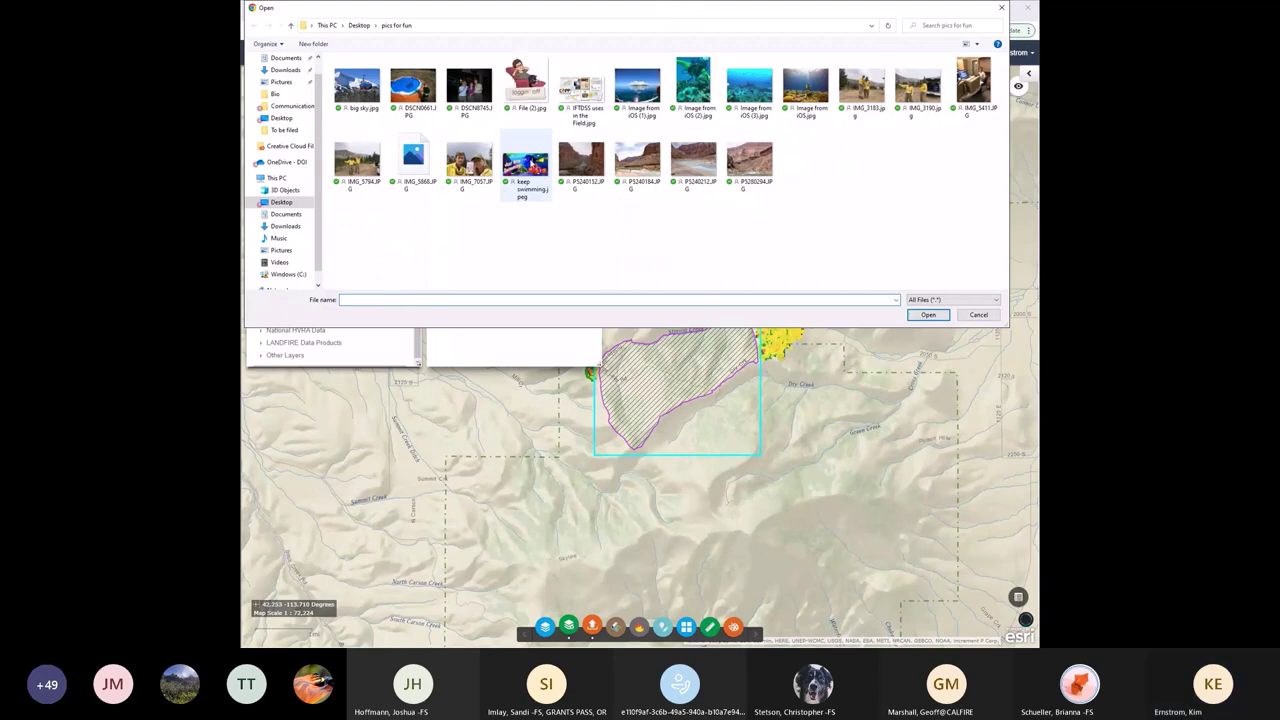
pyautogui.moveTo(320, 174); pyautogui.dragTo(316, 150)
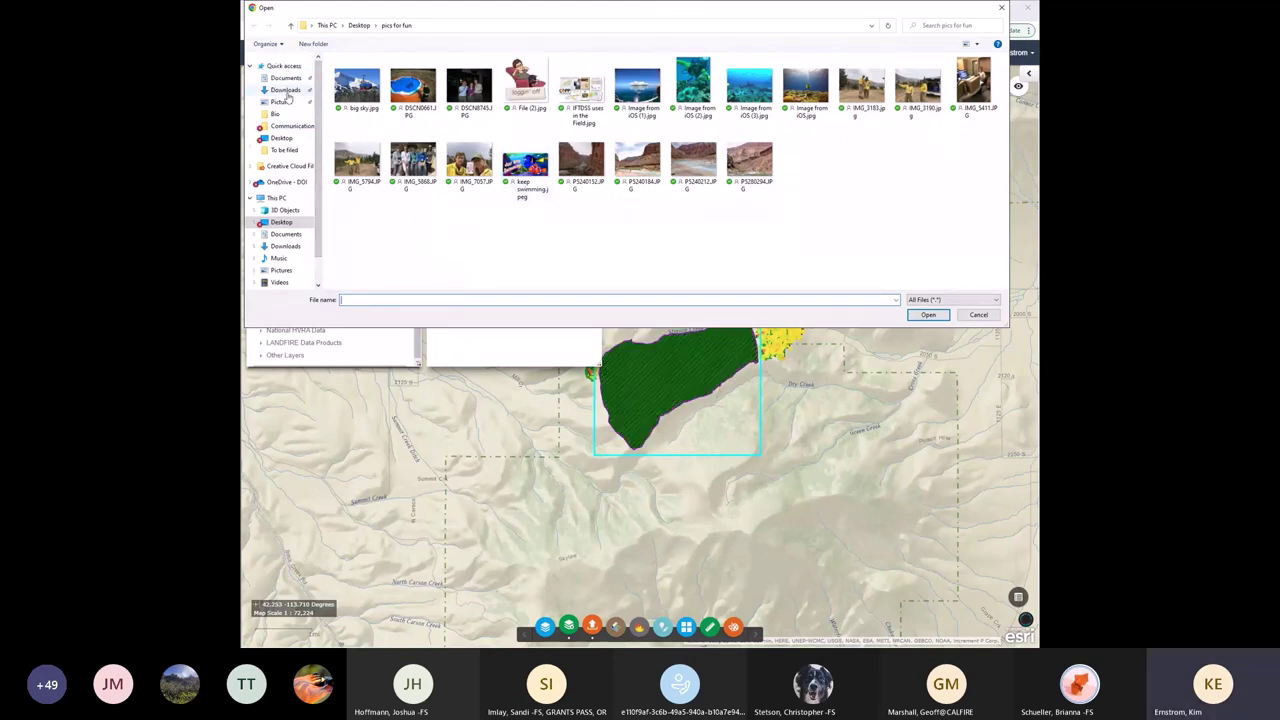
pyautogui.click(283, 138)
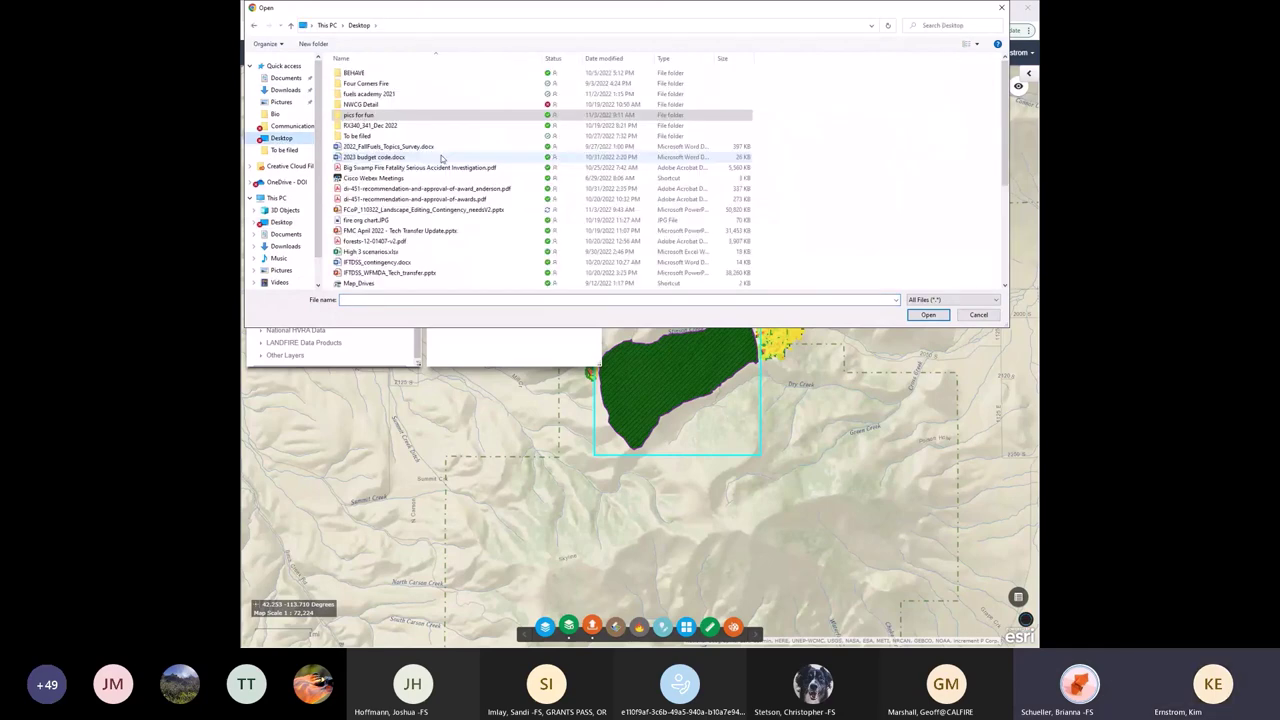
pyautogui.scroll(-4, 430, 150)
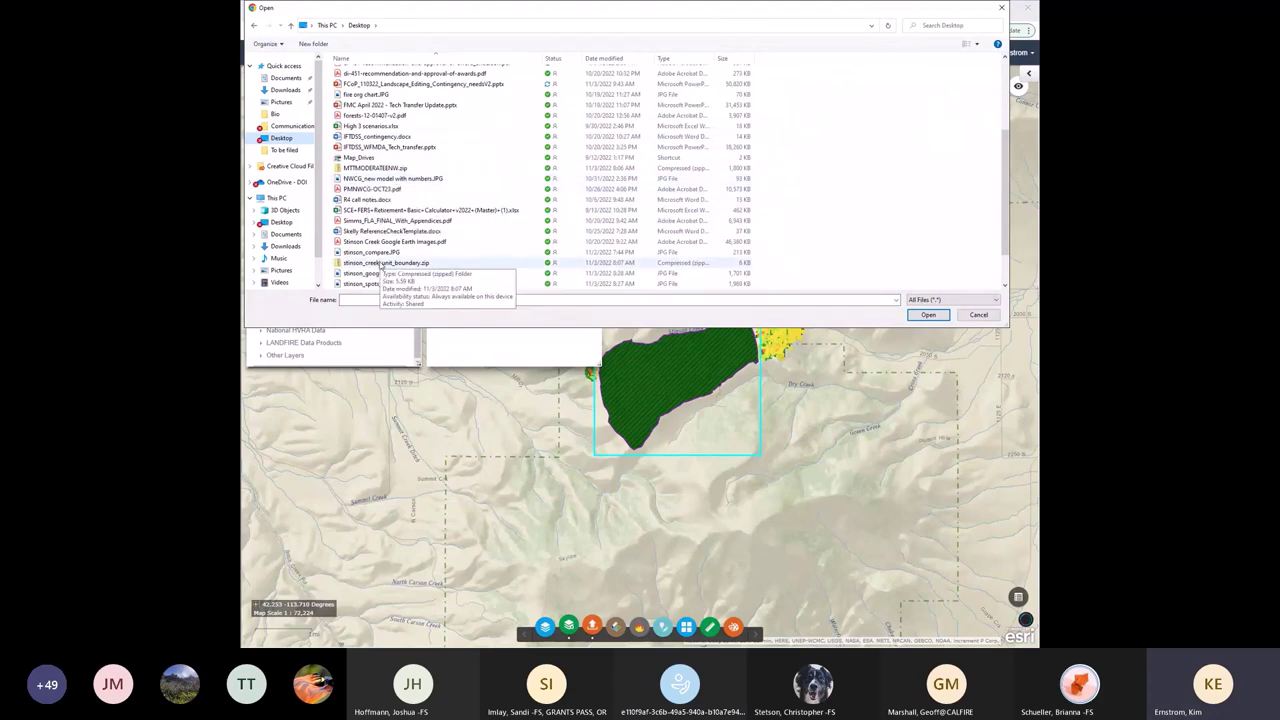
pyautogui.click(382, 266)
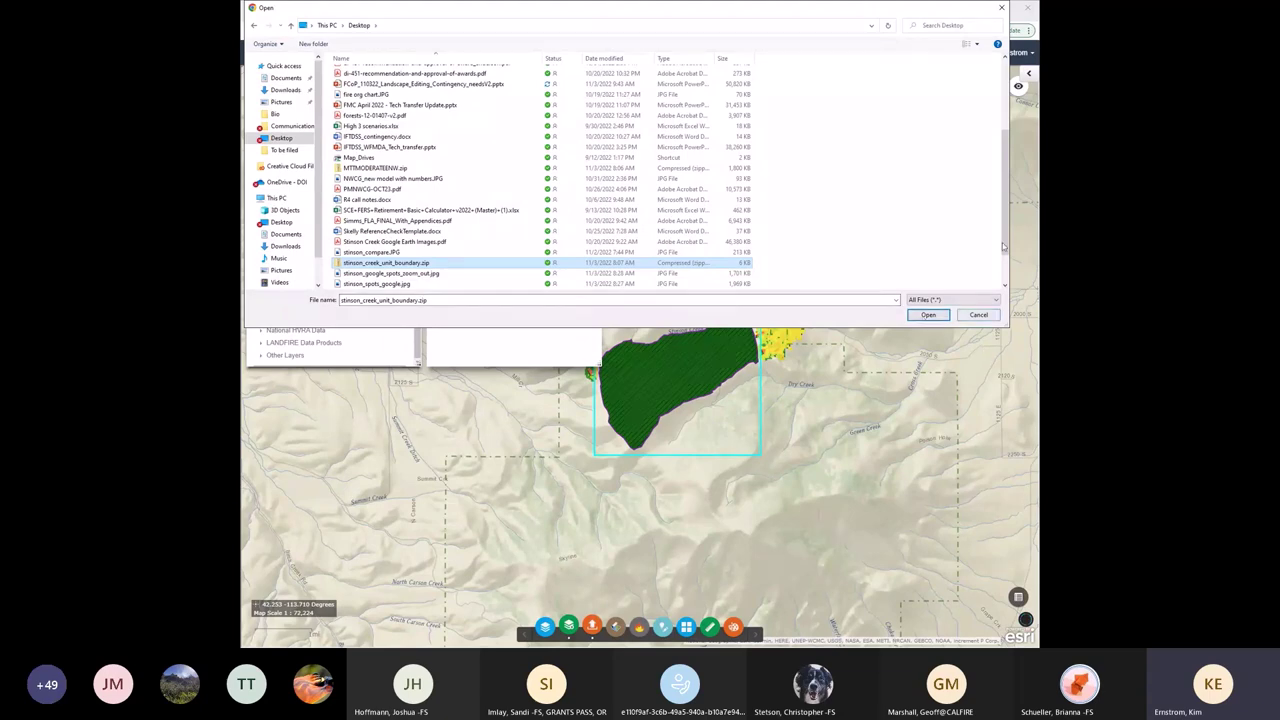
pyautogui.click(987, 318)
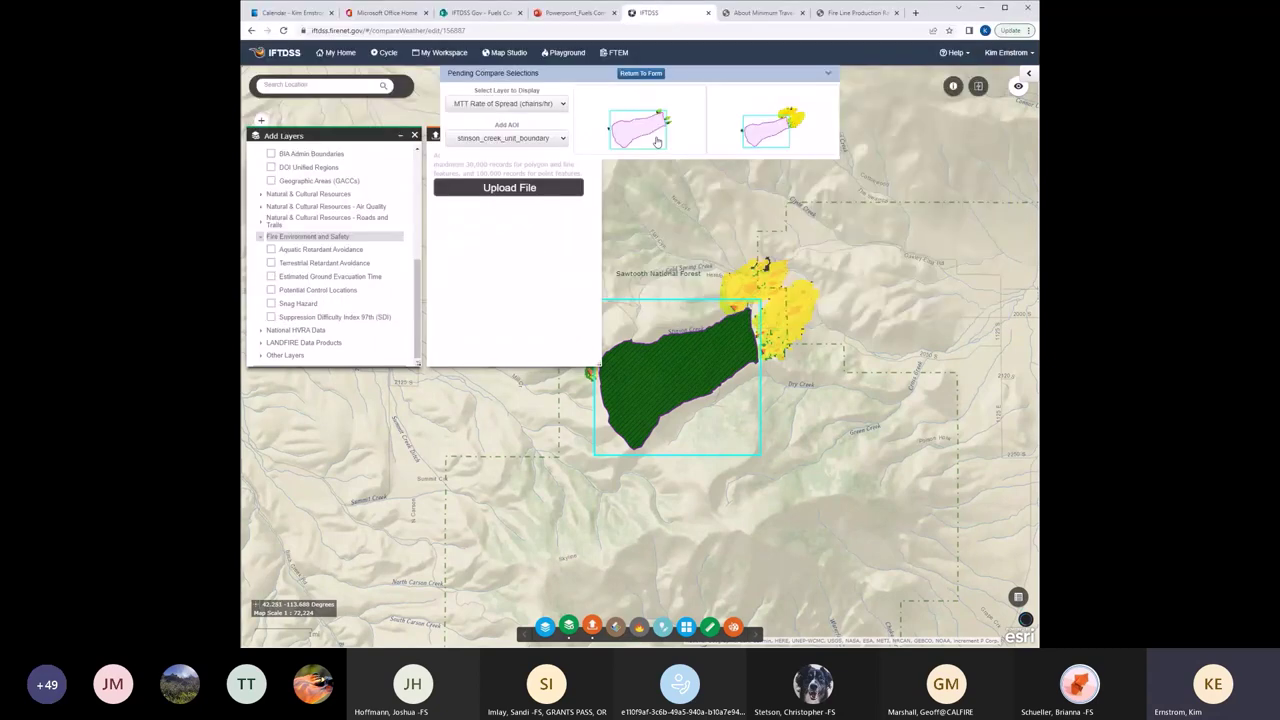
# Filter the StinsonRX2021 folder to shapefiles and open stinson_creek_unit_boundary in Map Studio.
pyautogui.moveTo(436, 158); pyautogui.dragTo(582, 175)
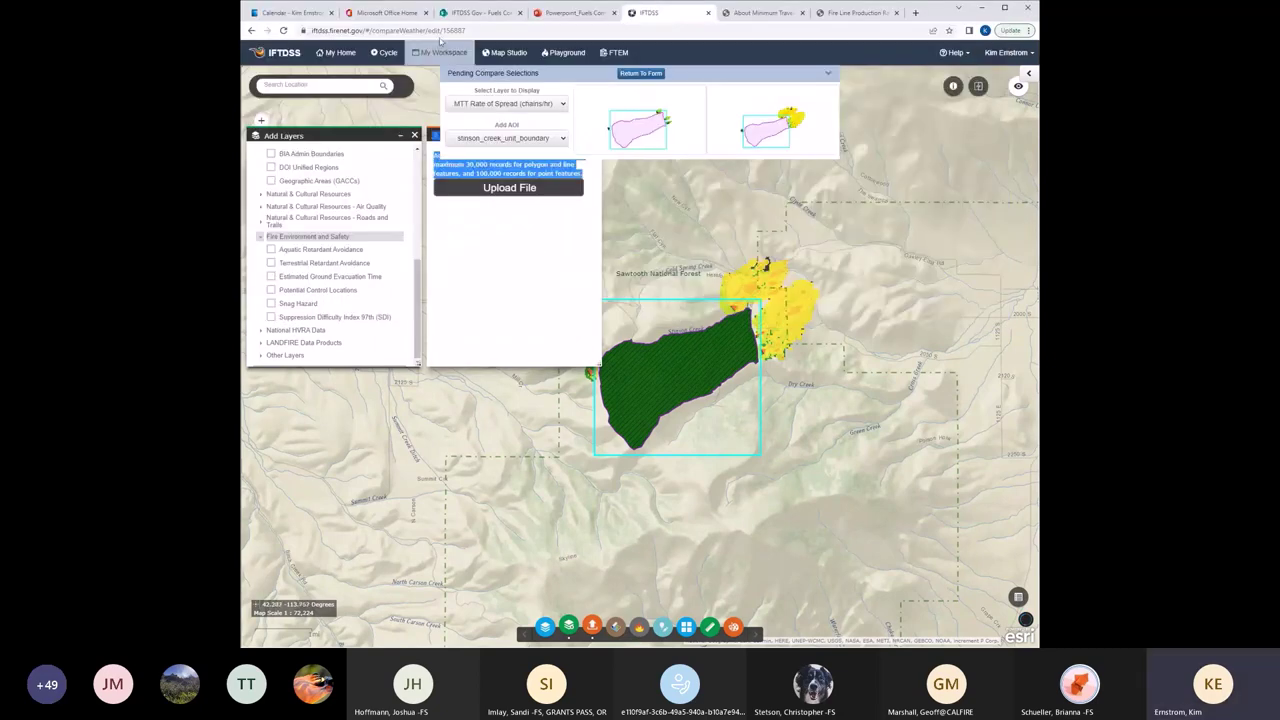
pyautogui.click(436, 53)
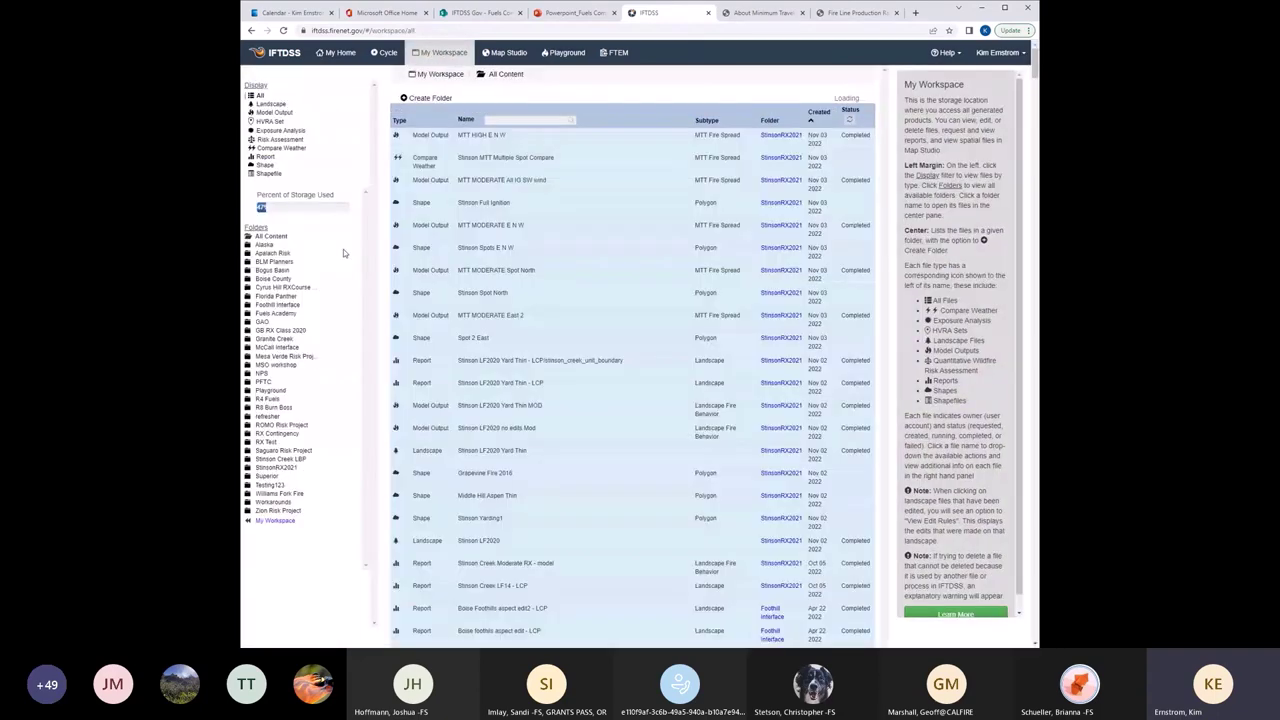
pyautogui.click(277, 468)
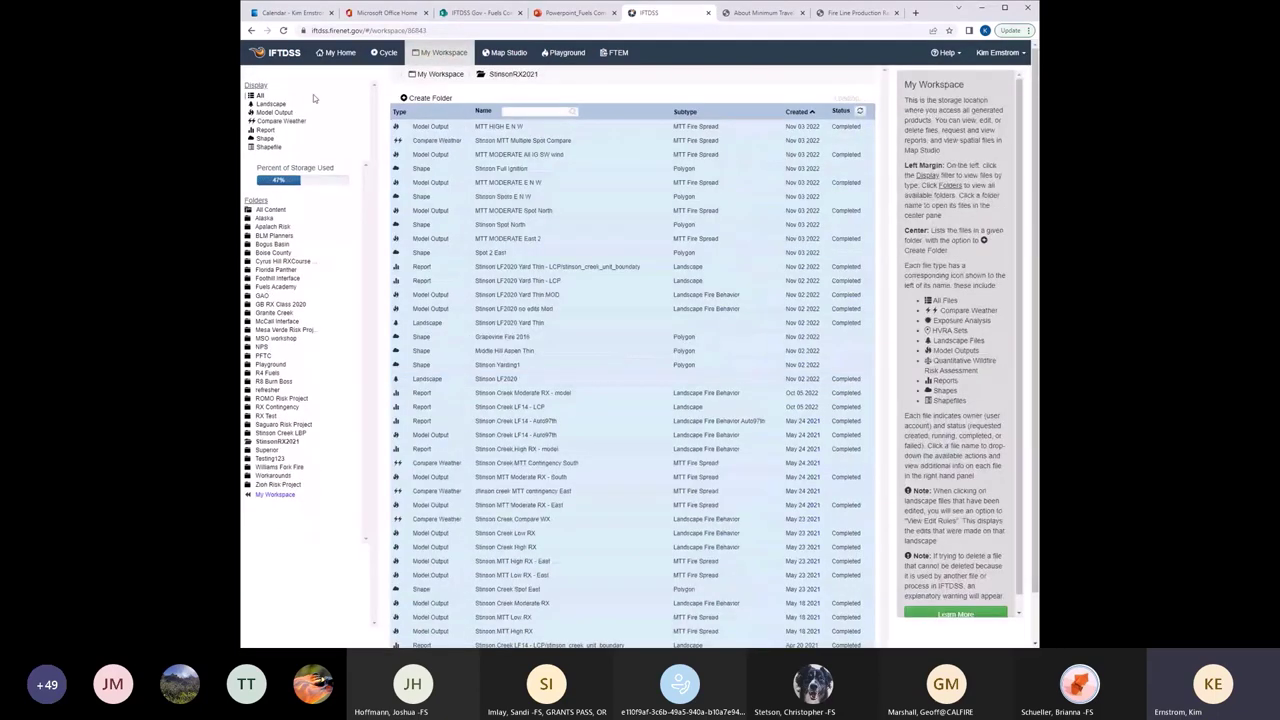
pyautogui.click(269, 147)
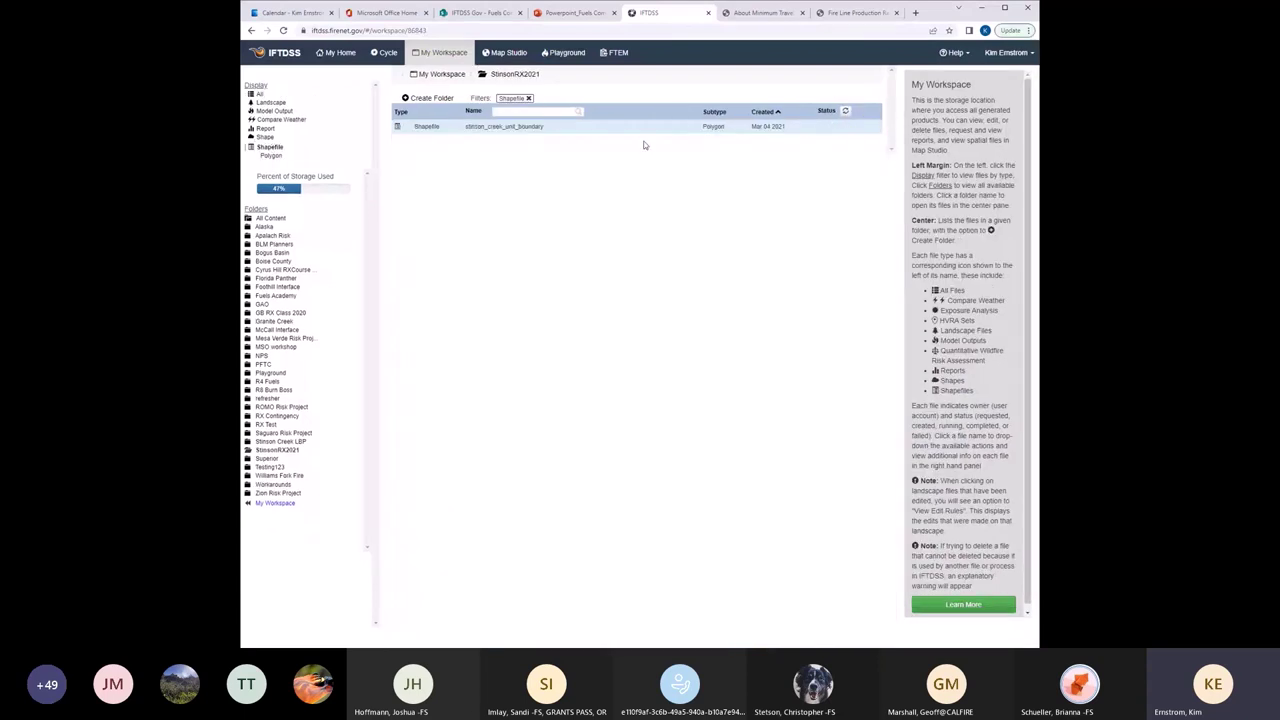
pyautogui.click(437, 125)
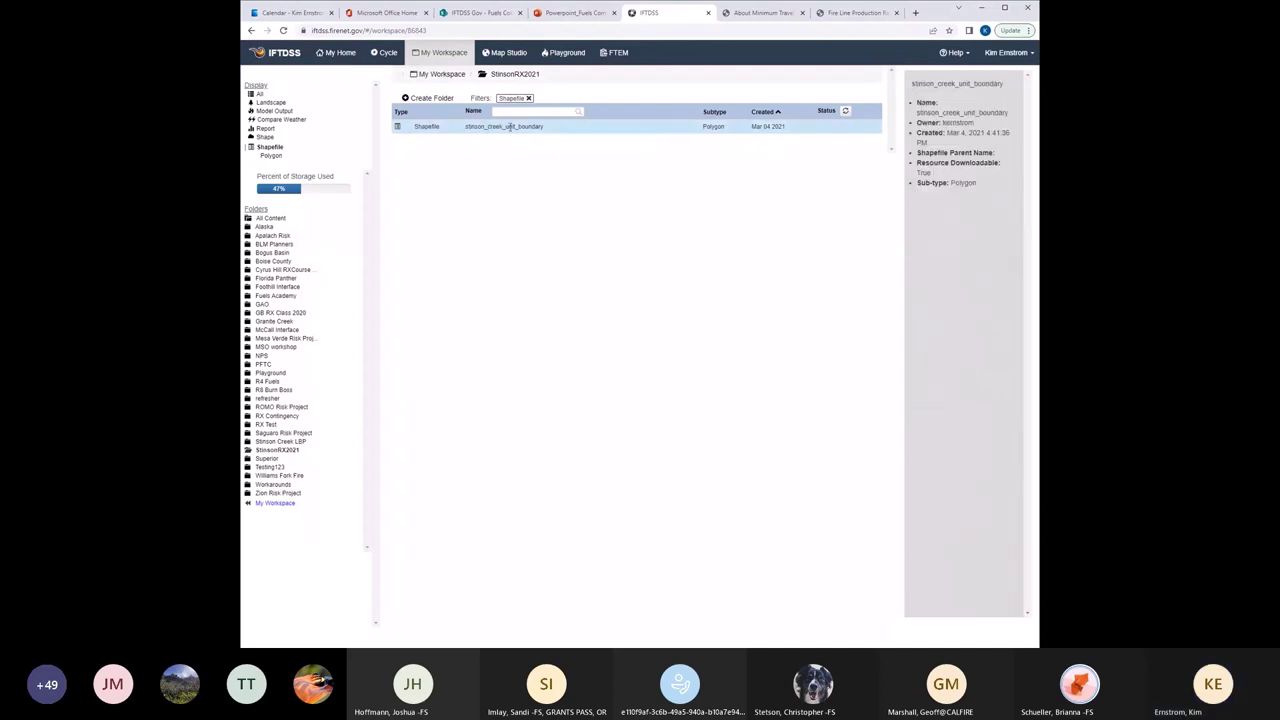
pyautogui.click(537, 127)
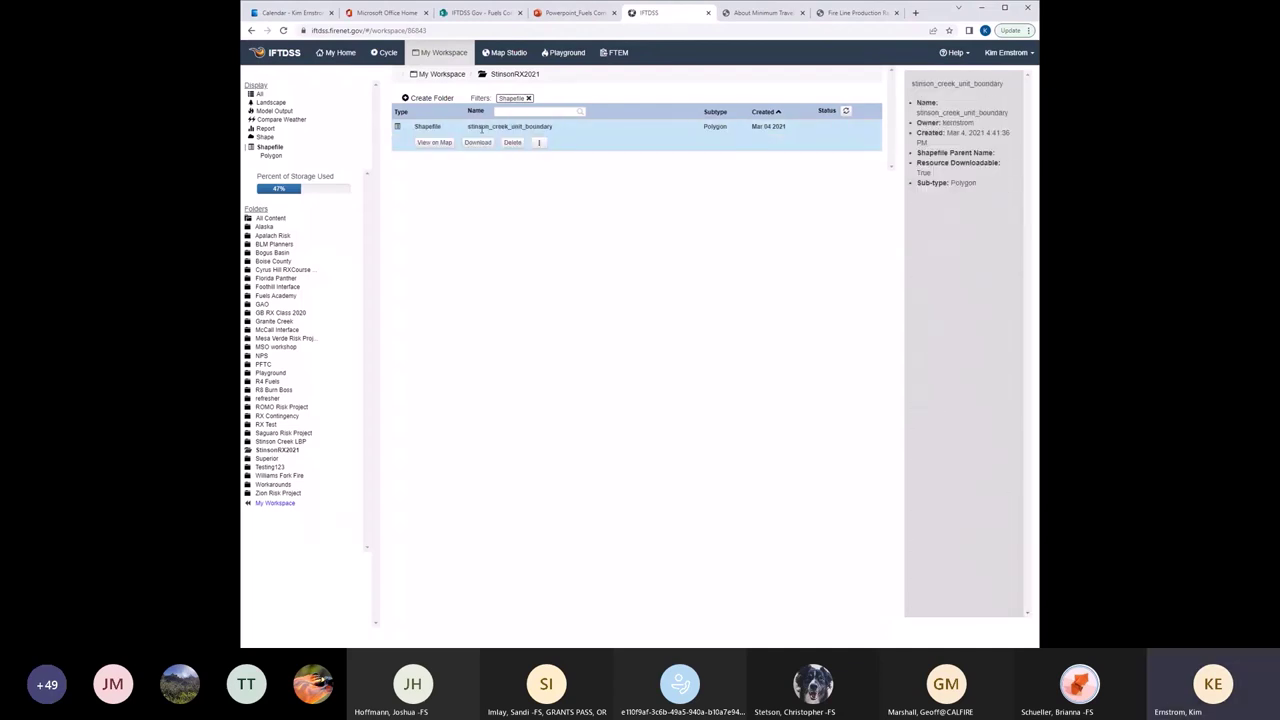
pyautogui.click(436, 143)
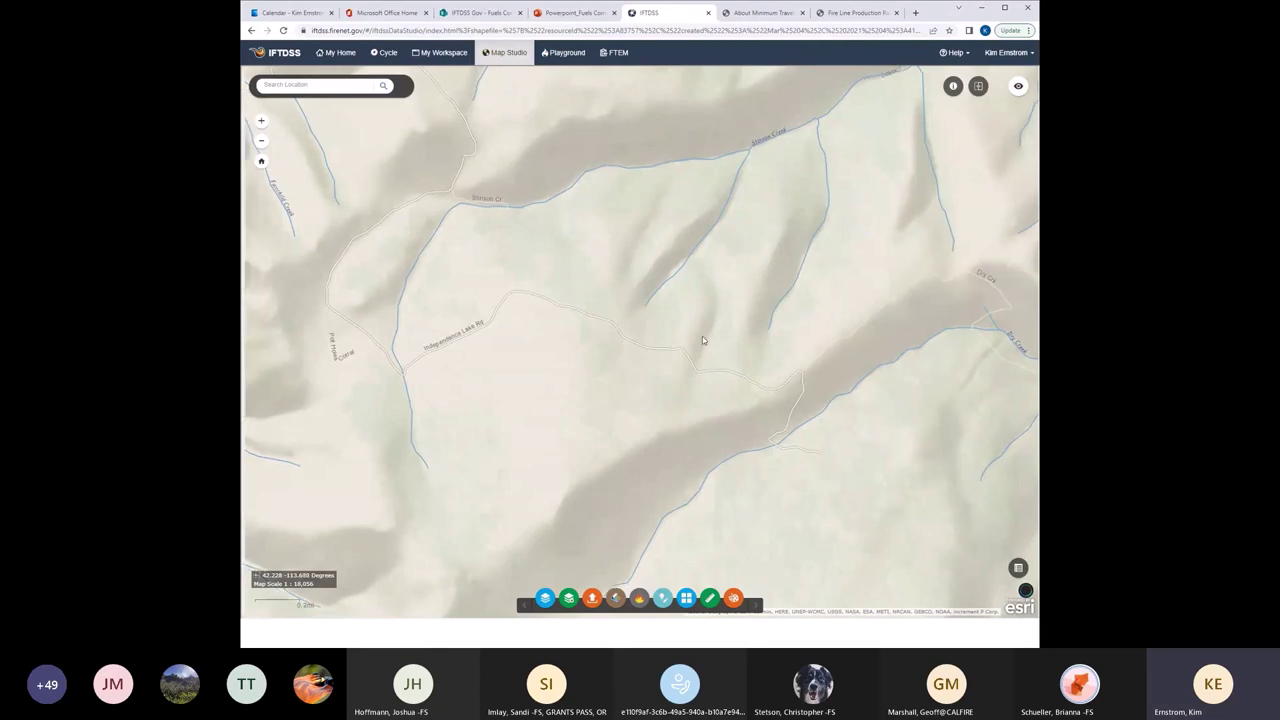
# Zoom out until the blue Stinson Creek boundary polygon around Independence Lake Rd is visible.
pyautogui.scroll(-1, 702, 336)
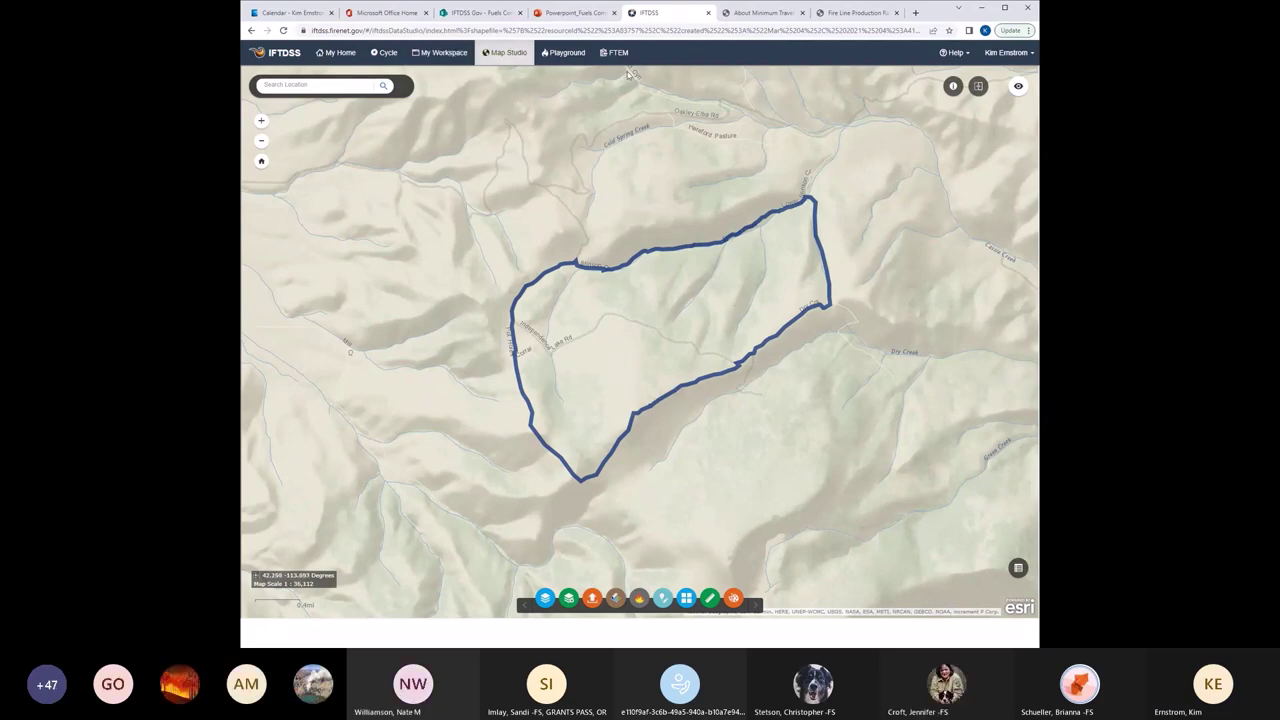
# Open the StinsonRX2021 folder in My Workspace and filter its files to Reports.
pyautogui.click(437, 60)
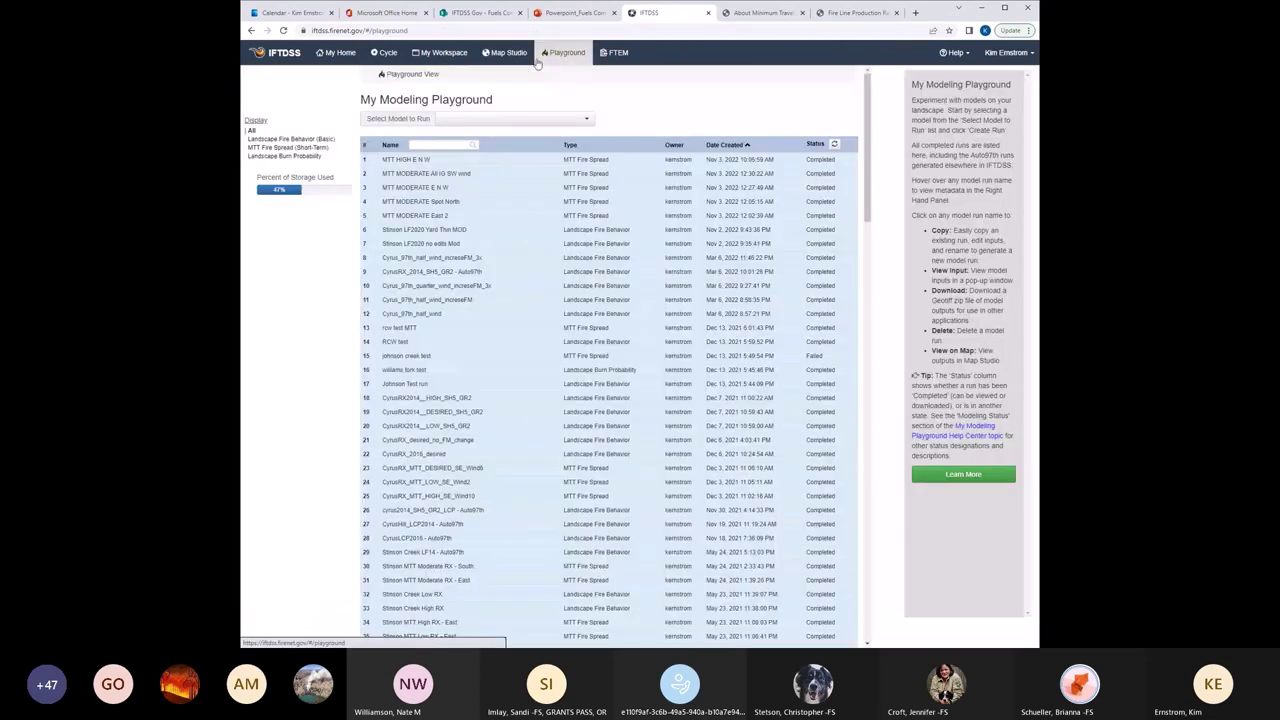
pyautogui.click(432, 56)
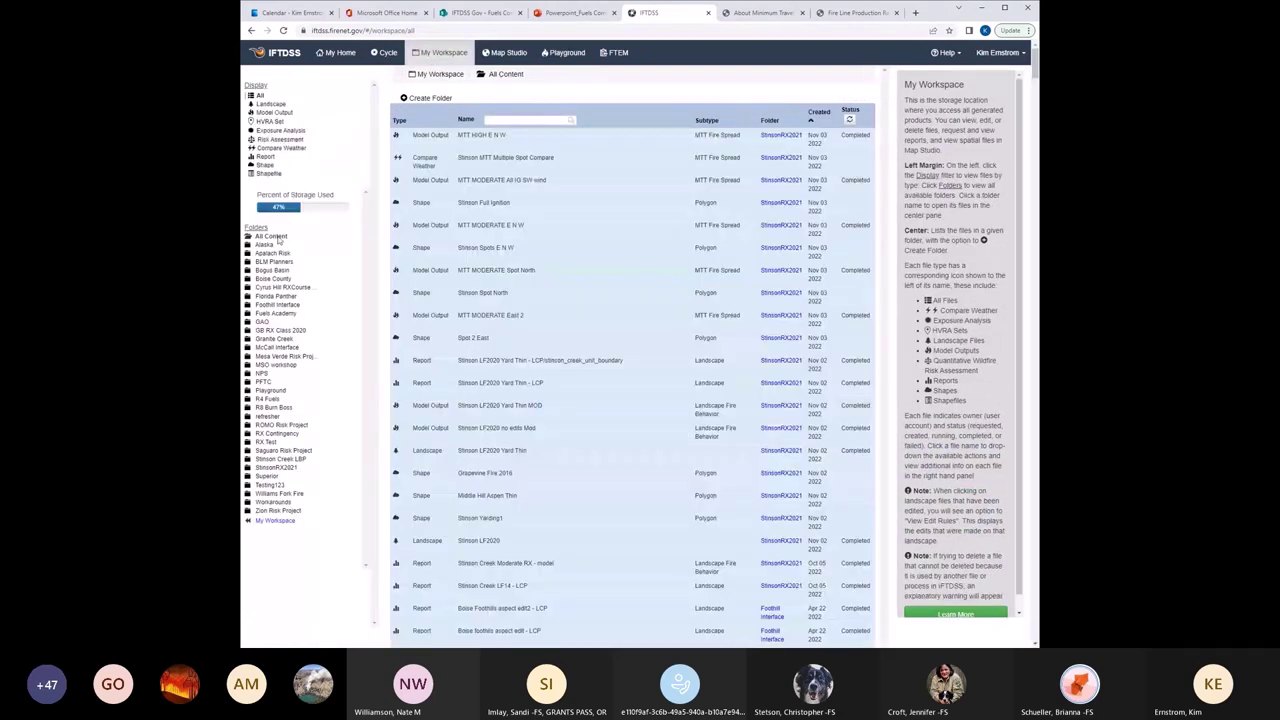
pyautogui.click(280, 467)
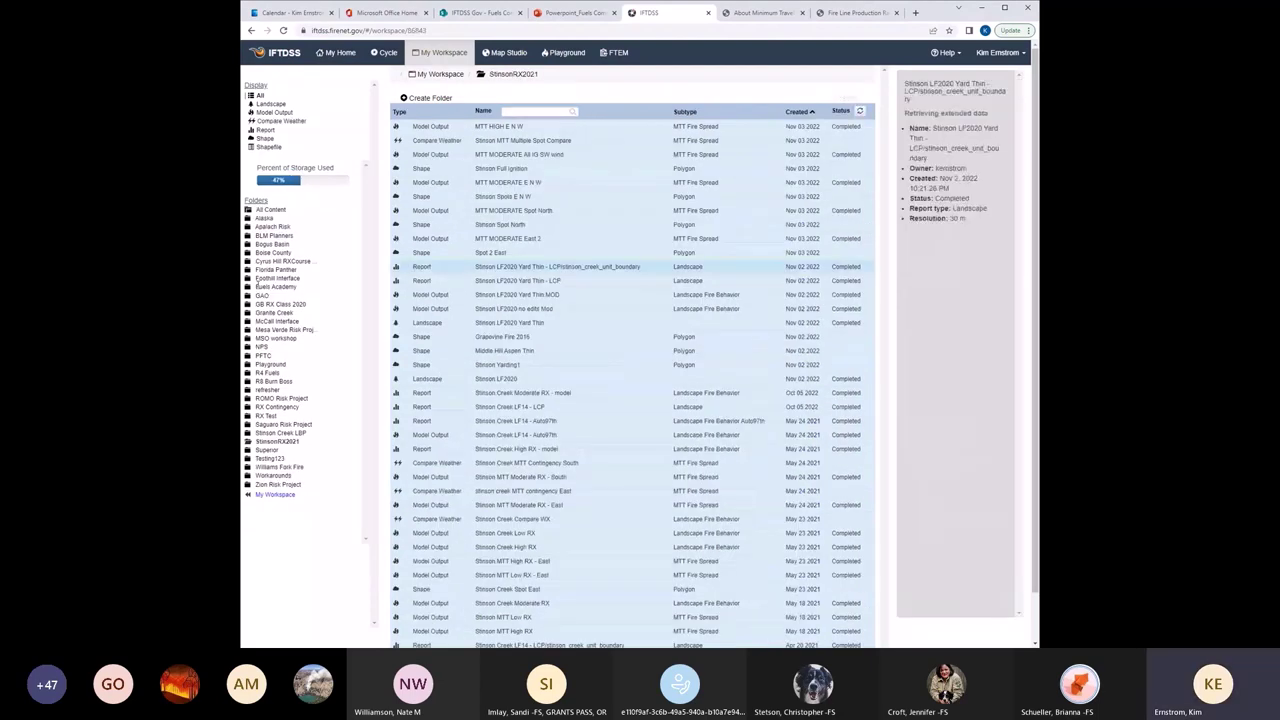
pyautogui.click(264, 131)
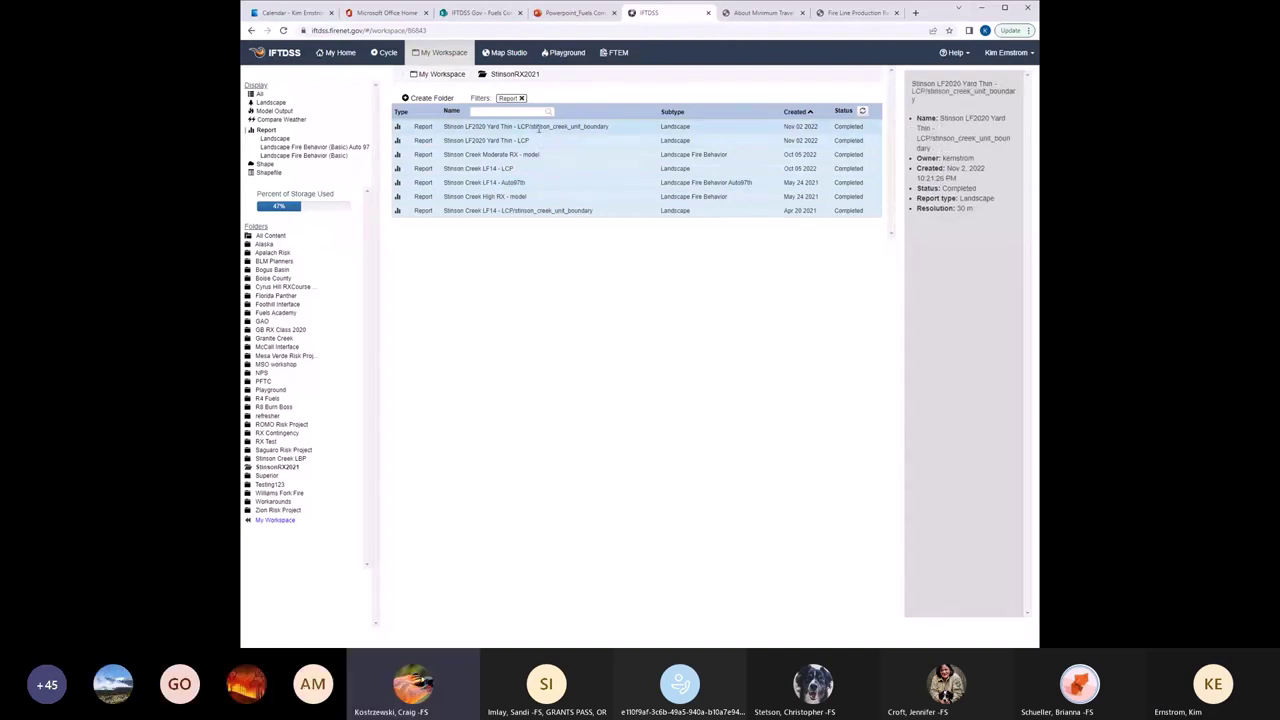
# Open the Stinson LF2020 Yard Thin summary report, scroll through it, then return to the report list.
pyautogui.click(480, 127)
pyautogui.click(437, 143)
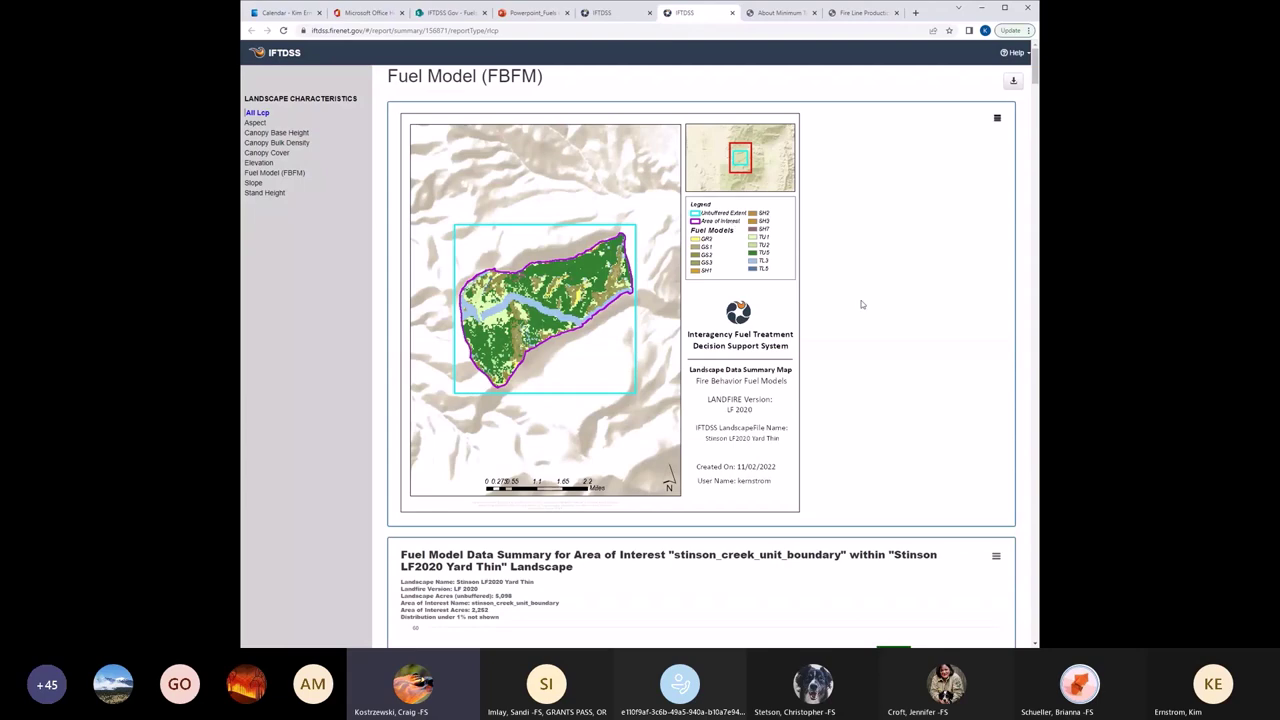
pyautogui.scroll(-5, 862, 304)
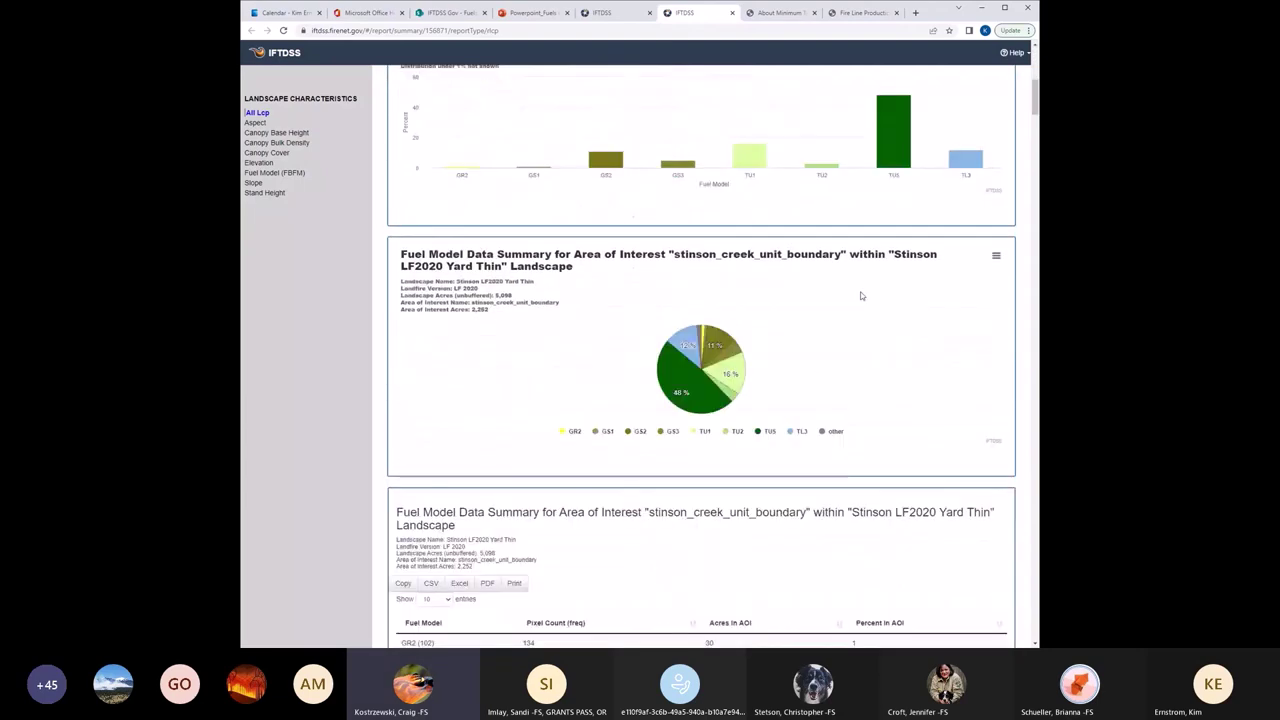
pyautogui.scroll(-3, 861, 296)
pyautogui.scroll(1, 674, 113)
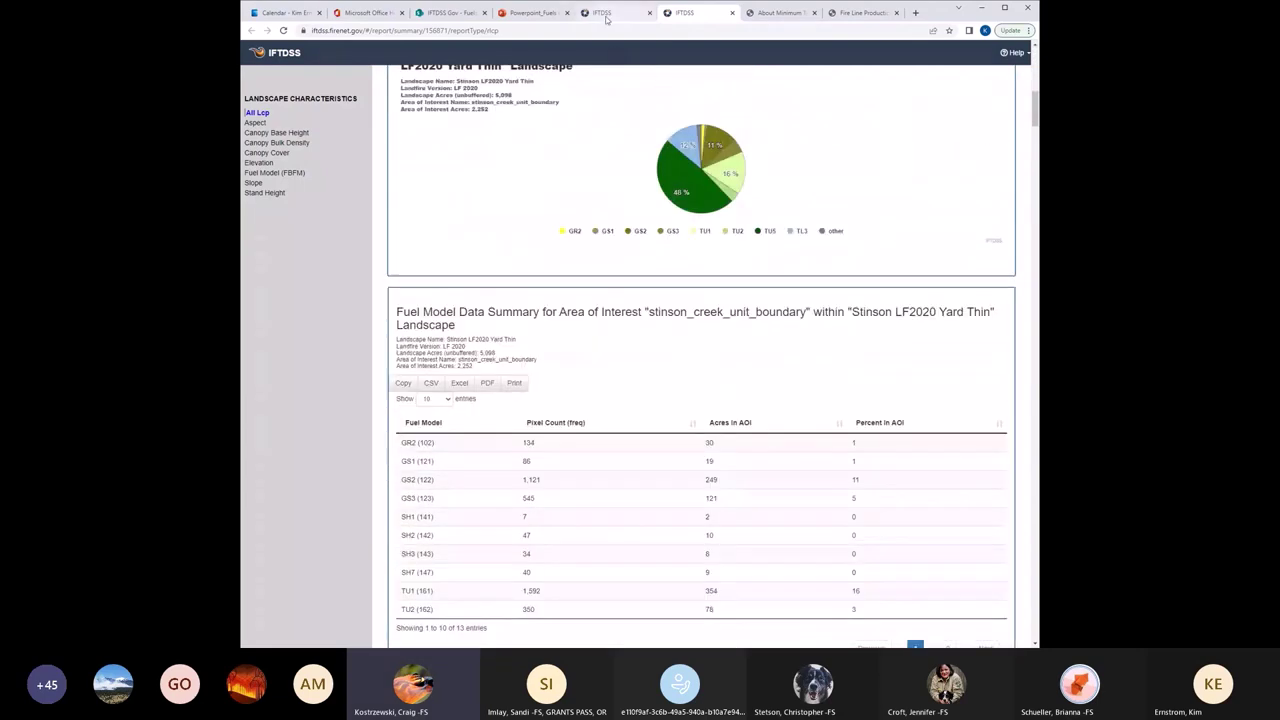
pyautogui.hotkey('ctrl', 'shift', 'Tab')
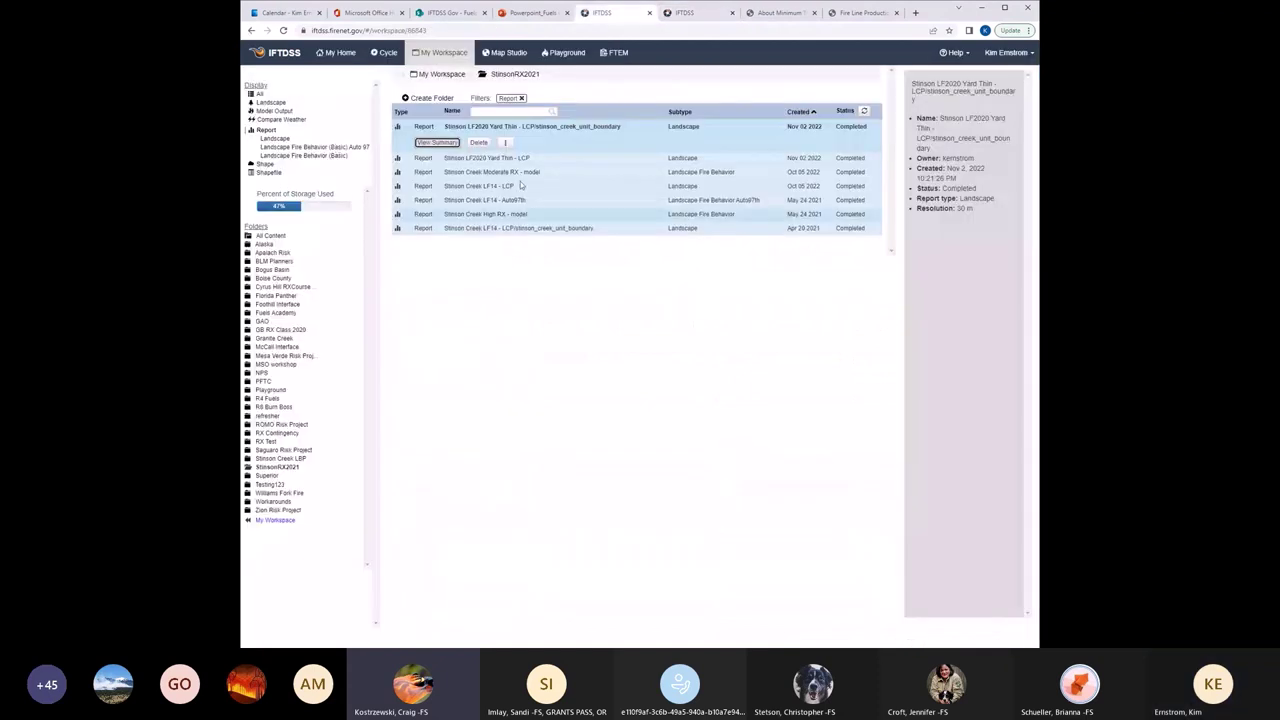
# Filter the folder to Landscapes and put Stinson LF2020 on the map with its Fuel Model layer.
pyautogui.click(271, 103)
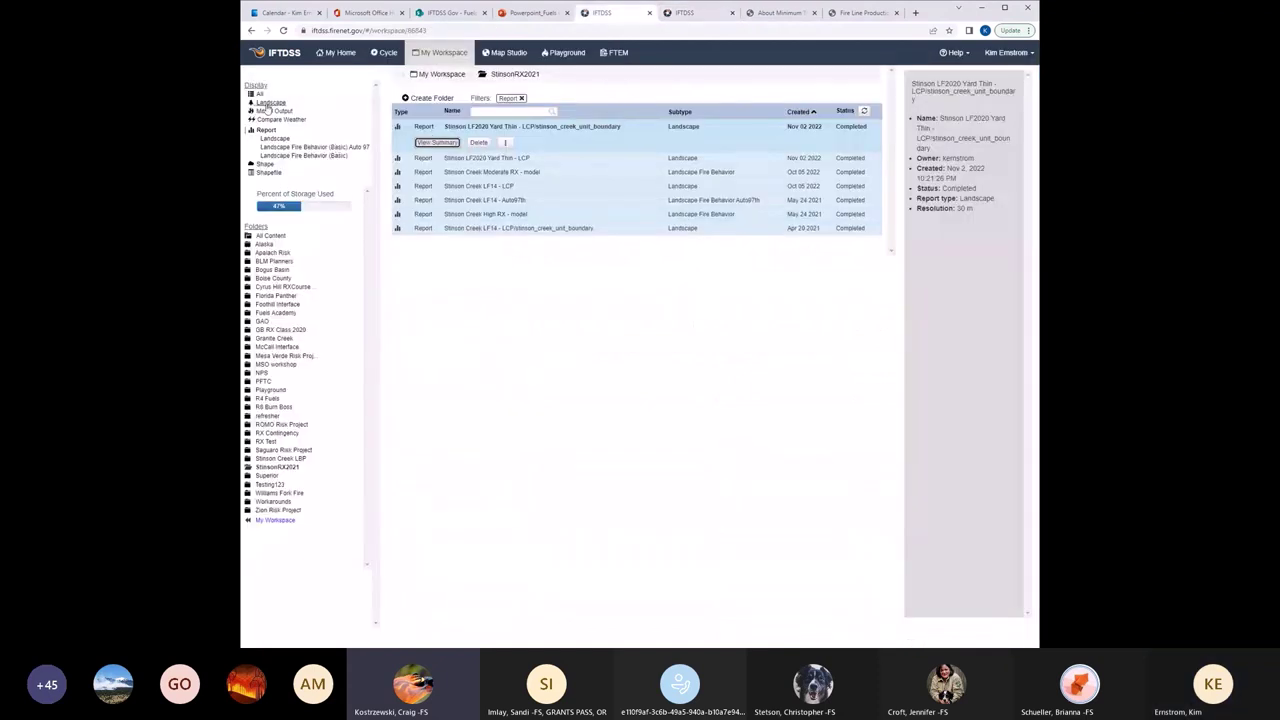
pyautogui.click(443, 141)
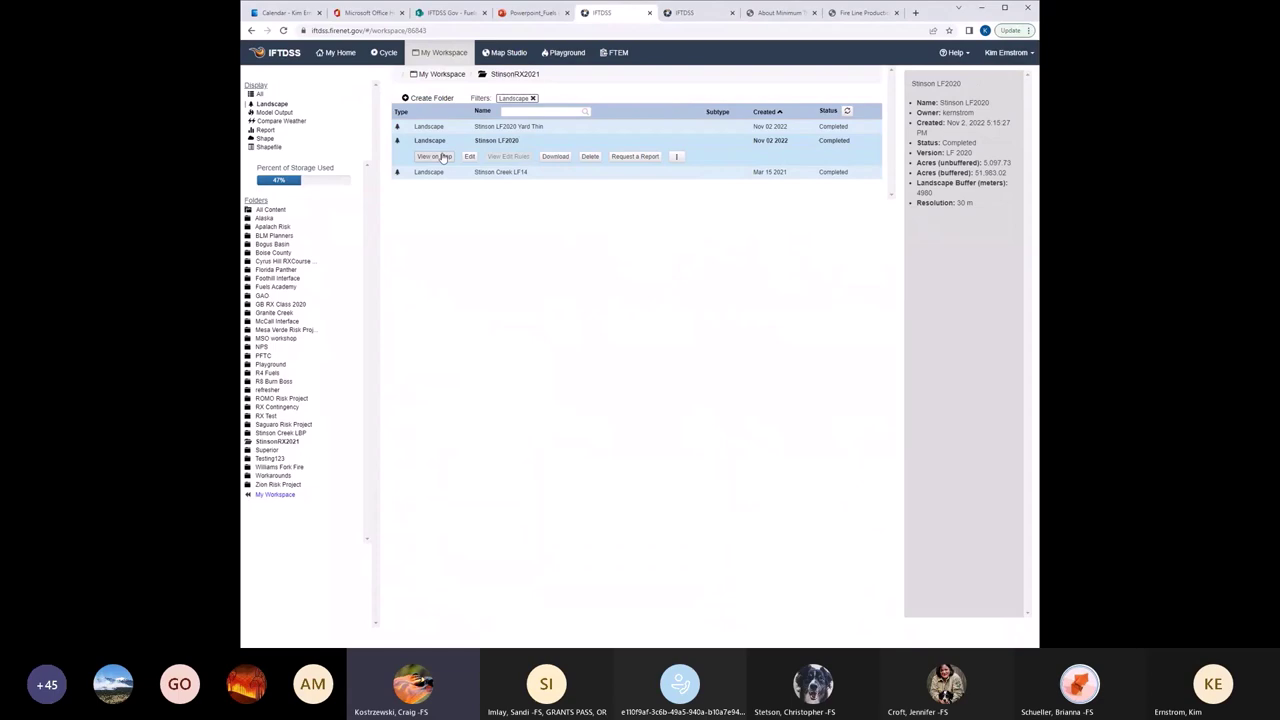
pyautogui.click(442, 158)
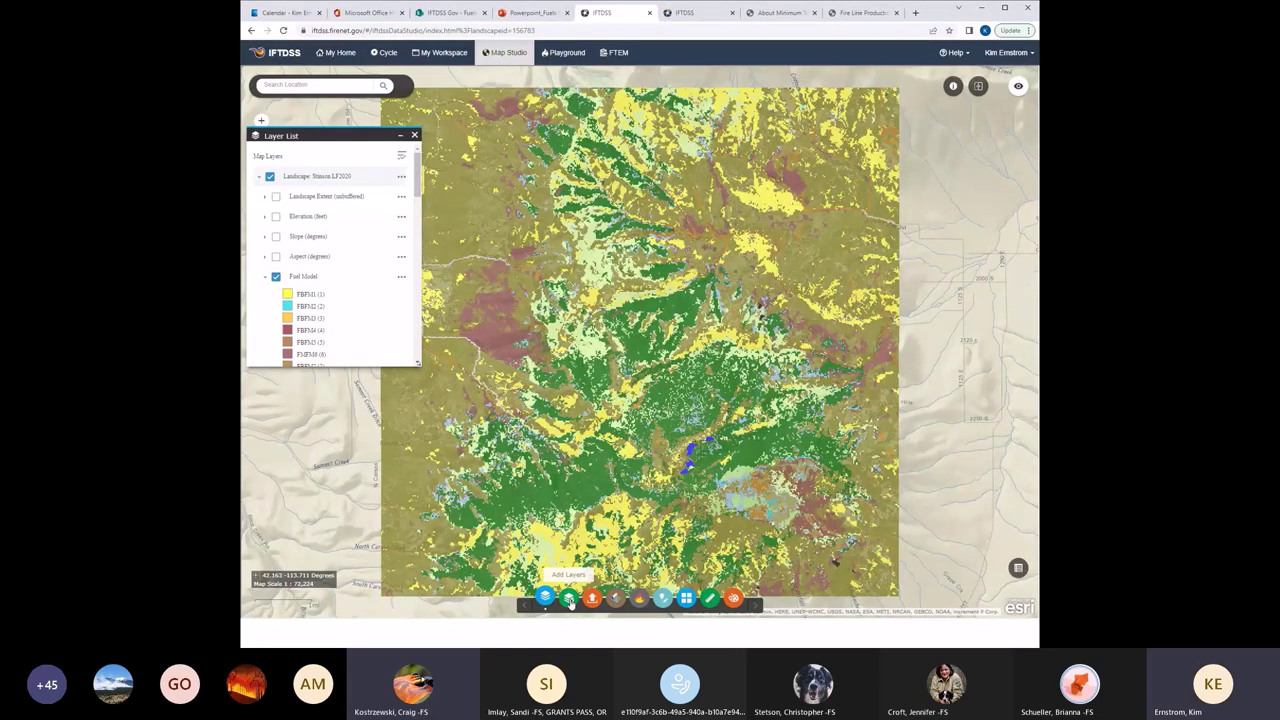
# Glance at Add Layers, then open the StinsonRX2021 Planning Cycle's Landscape Evaluation page.
pyautogui.click(569, 598)
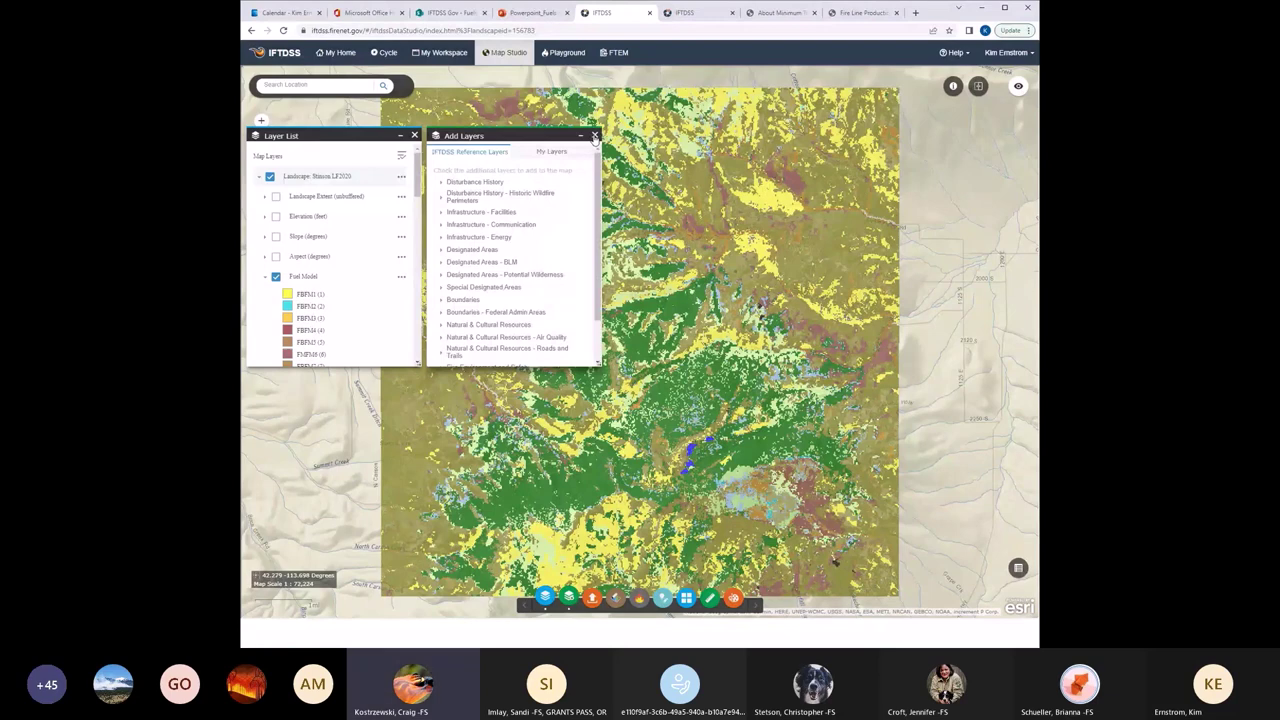
pyautogui.click(440, 53)
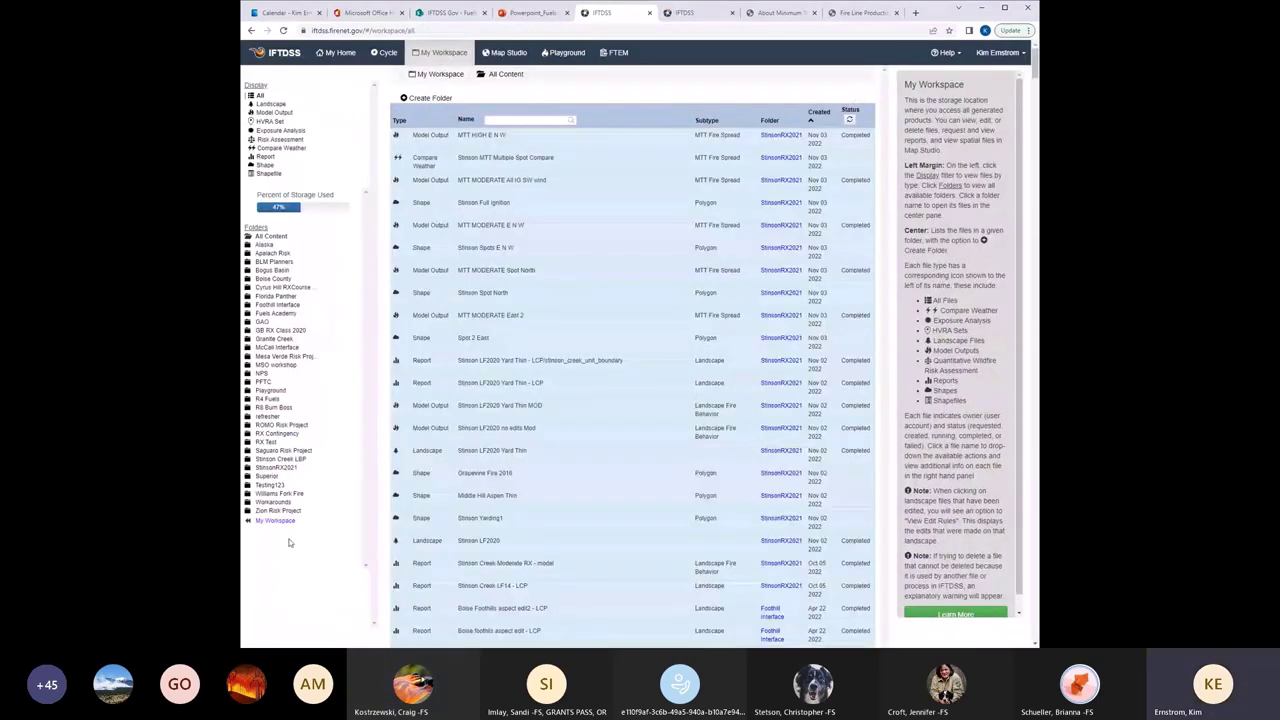
pyautogui.click(276, 467)
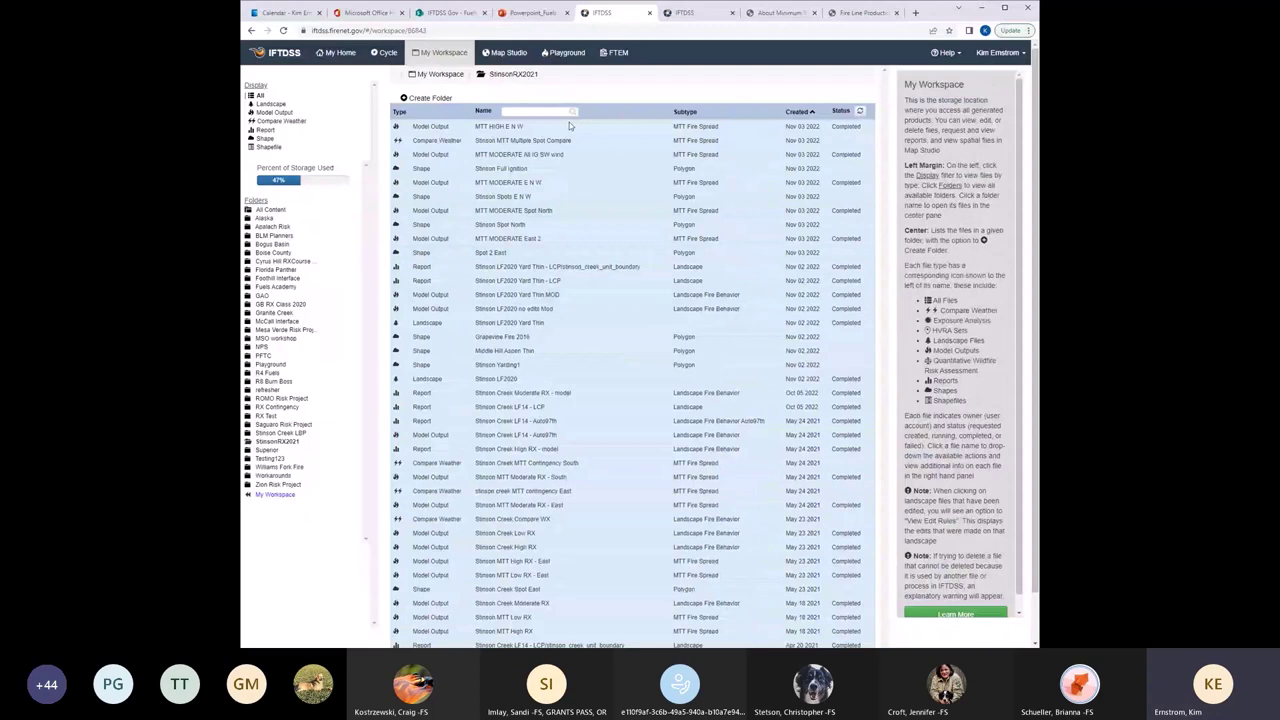
pyautogui.click(385, 52)
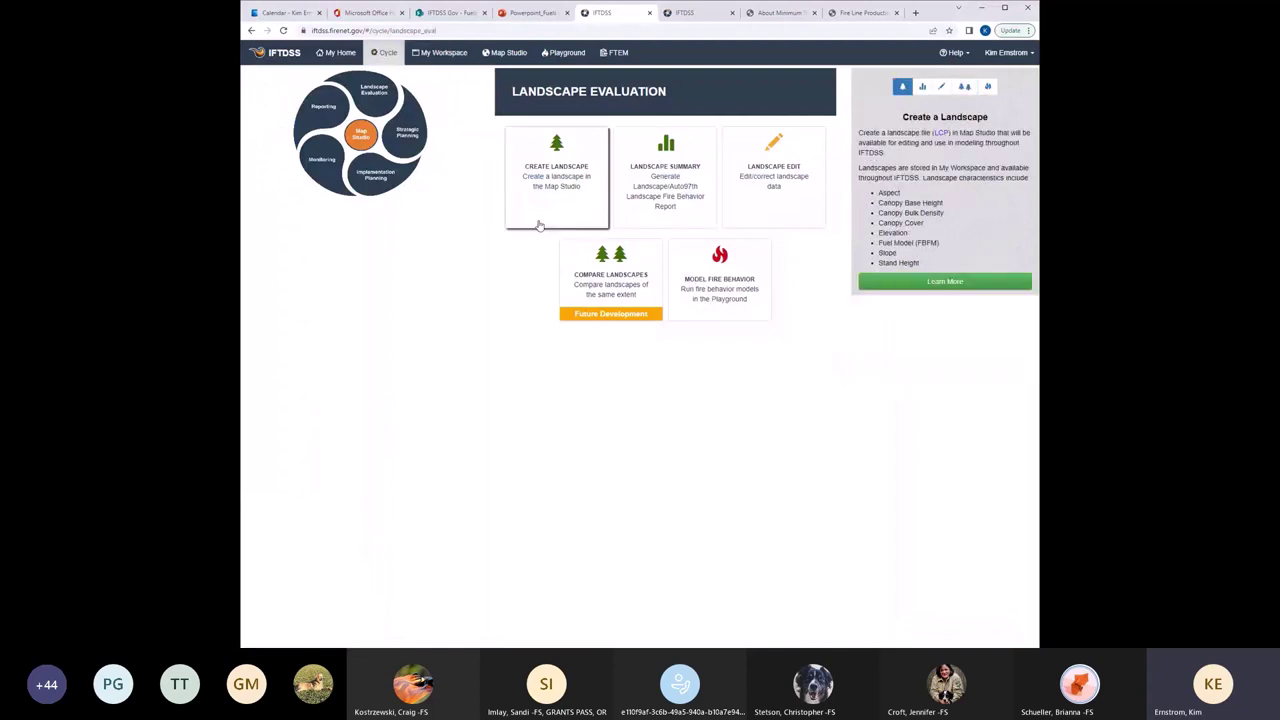
# Start a new landscape and move the map west and north to Boise and its mountains.
pyautogui.click(563, 183)
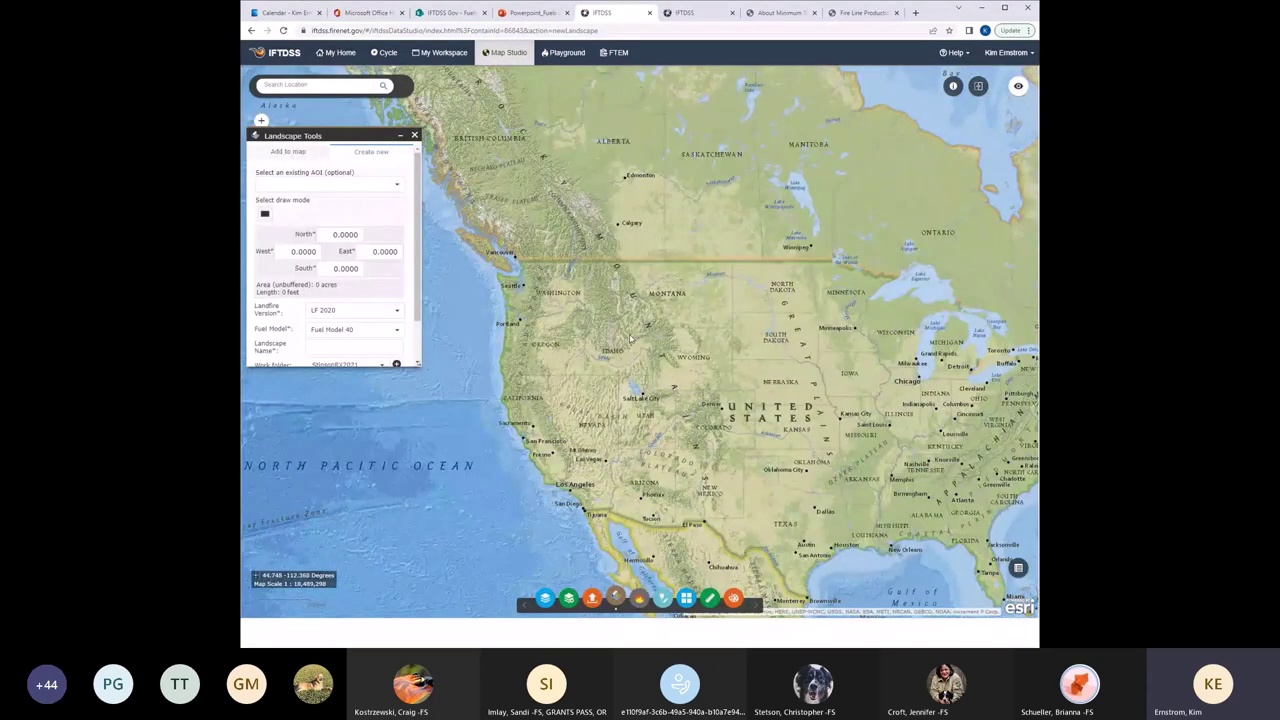
pyautogui.scroll(5, 630, 338)
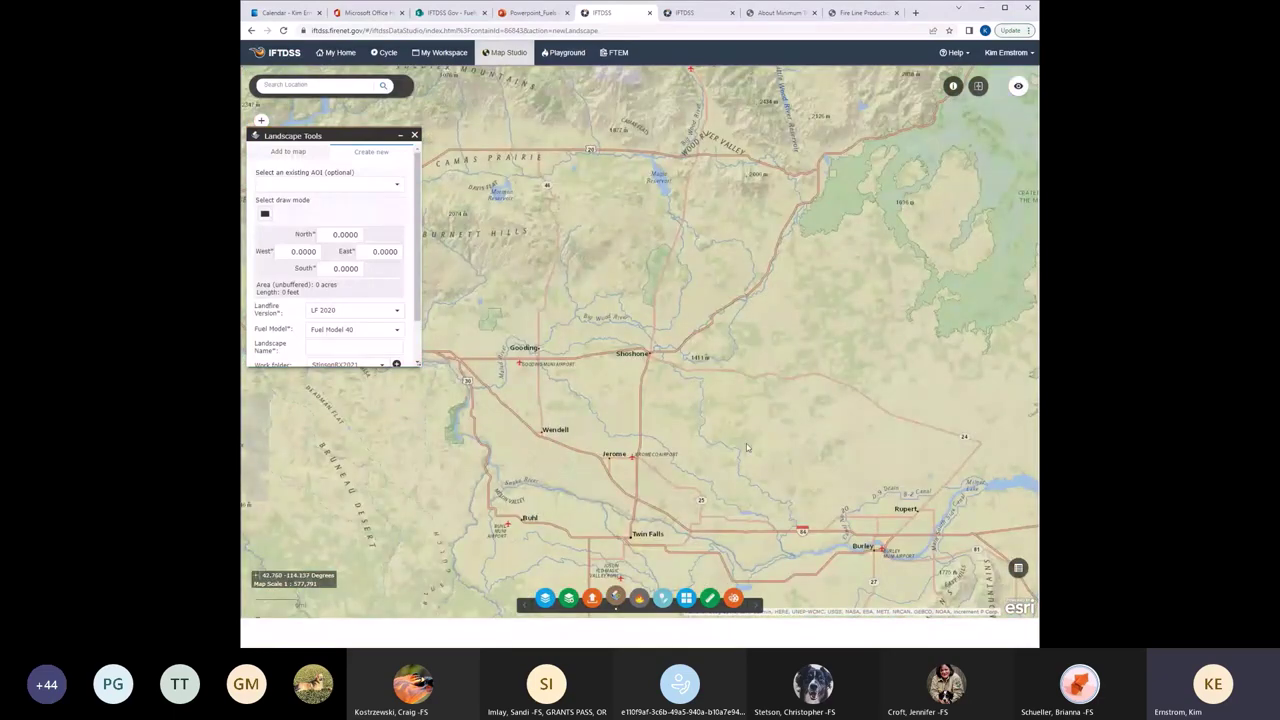
pyautogui.moveTo(424, 318); pyautogui.dragTo(578, 495)
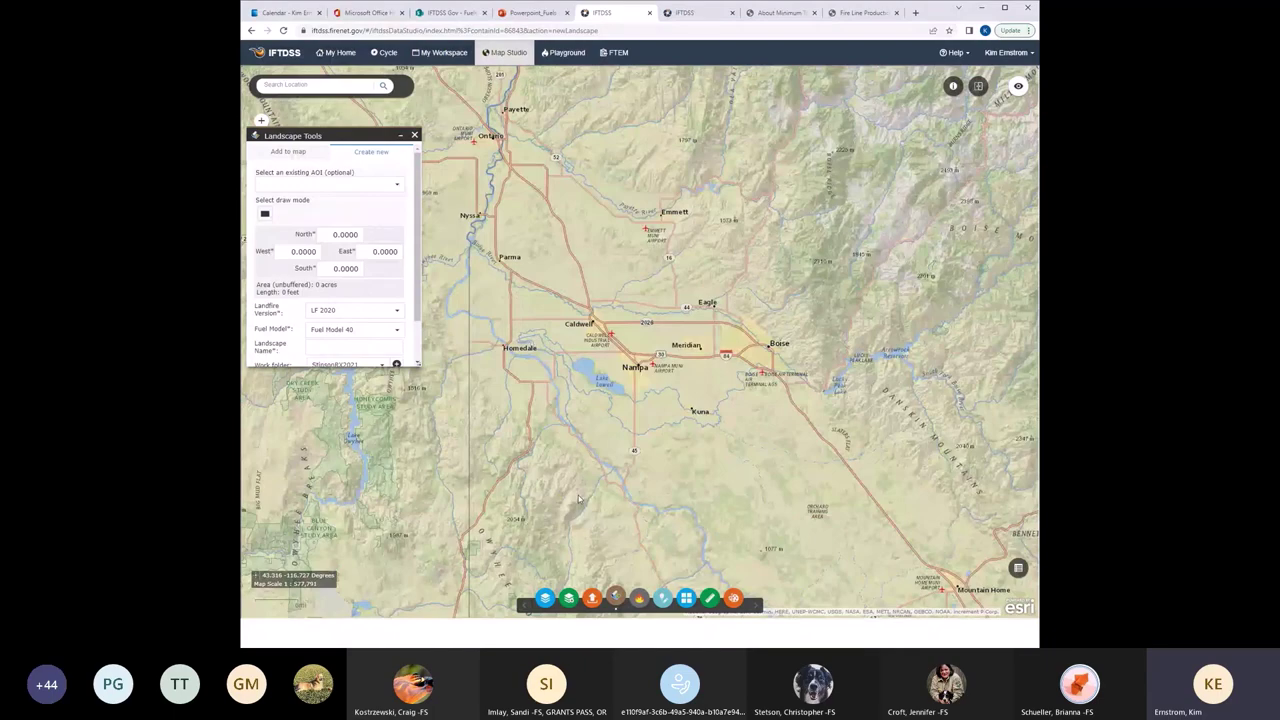
pyautogui.moveTo(949, 269); pyautogui.dragTo(706, 371)
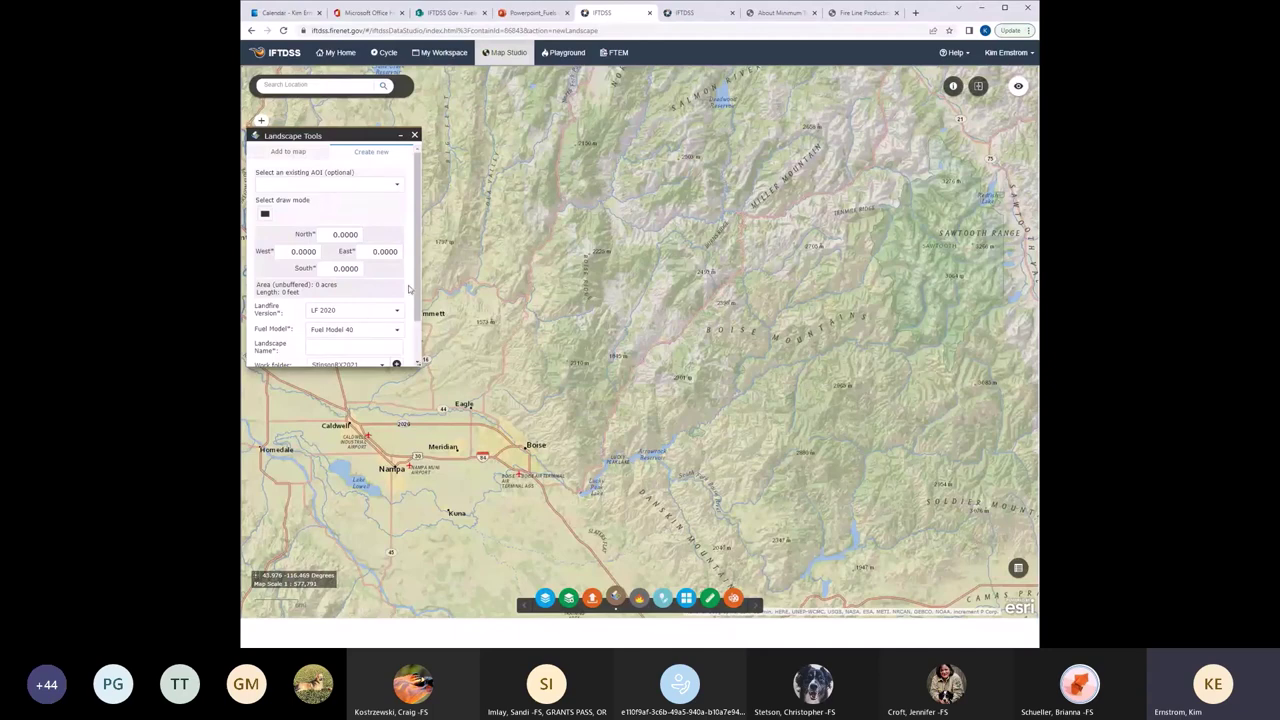
pyautogui.moveTo(416, 296); pyautogui.dragTo(420, 325)
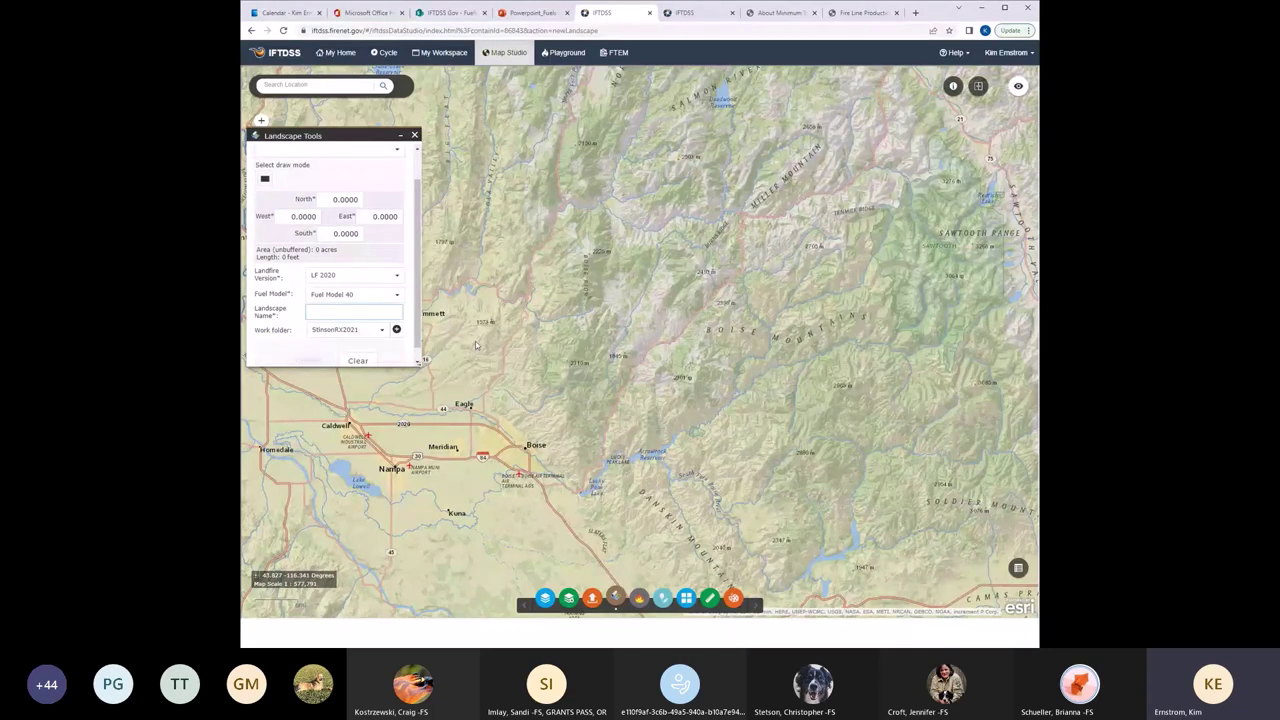
# Name the landscape 'Boise Nat Forest' and choose rectangle drawing mode.
pyautogui.write('Boise Nat Forest')
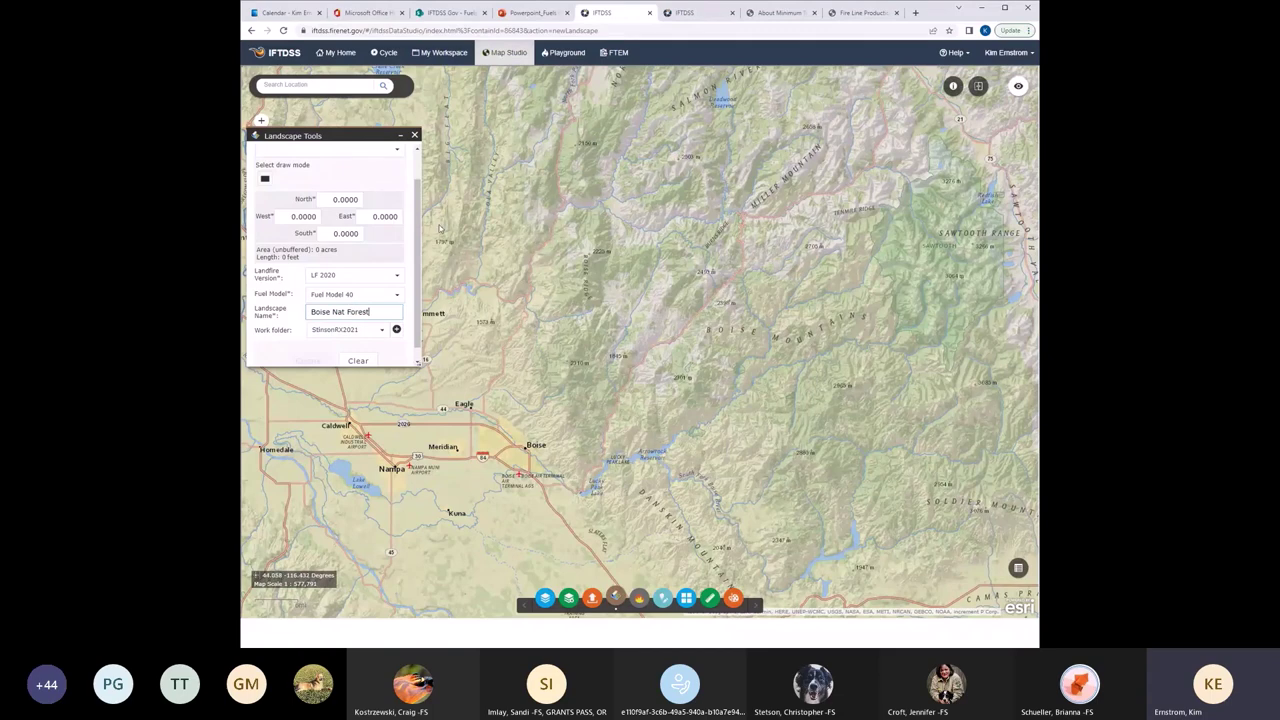
pyautogui.scroll(1, 296, 213)
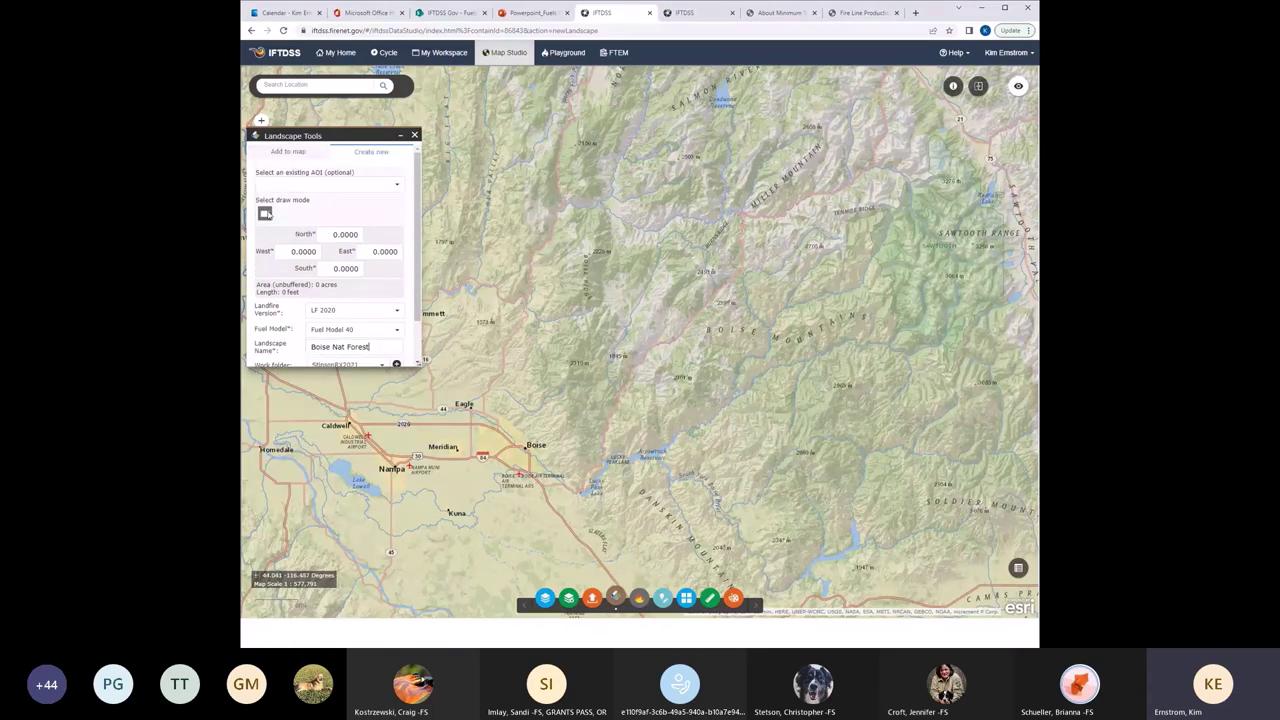
pyautogui.click(265, 214)
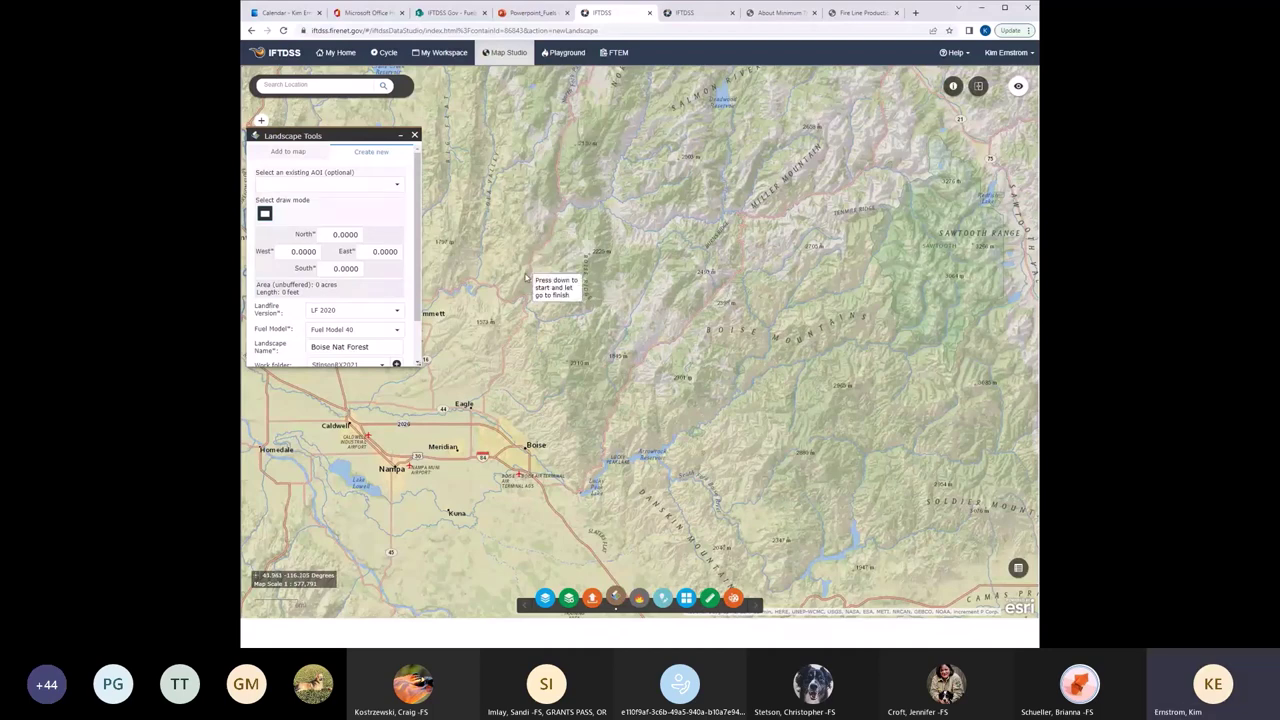
# Draw the rectangle over the Boise Mountains, rename it 'Boise Nat Forest test', and submit it.
pyautogui.moveTo(526, 279); pyautogui.dragTo(665, 393)
pyautogui.scroll(-1, 419, 311)
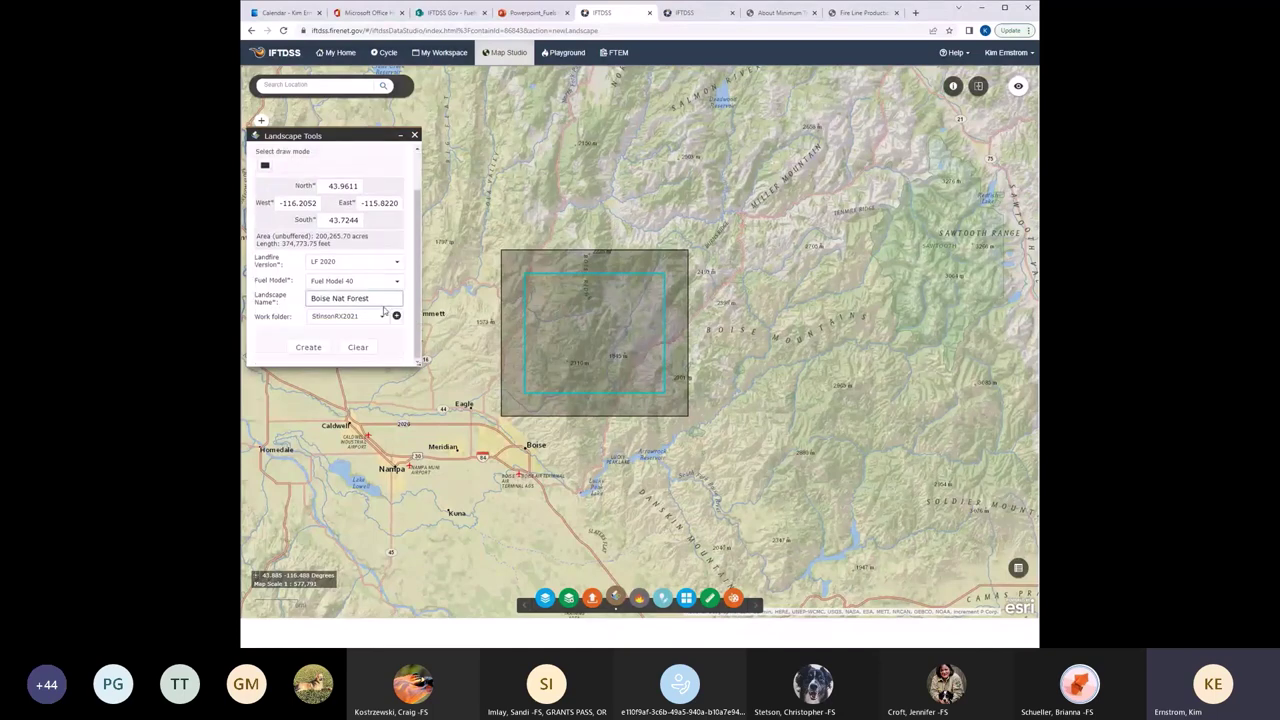
pyautogui.click(385, 297)
pyautogui.write('test')
pyautogui.click(308, 346)
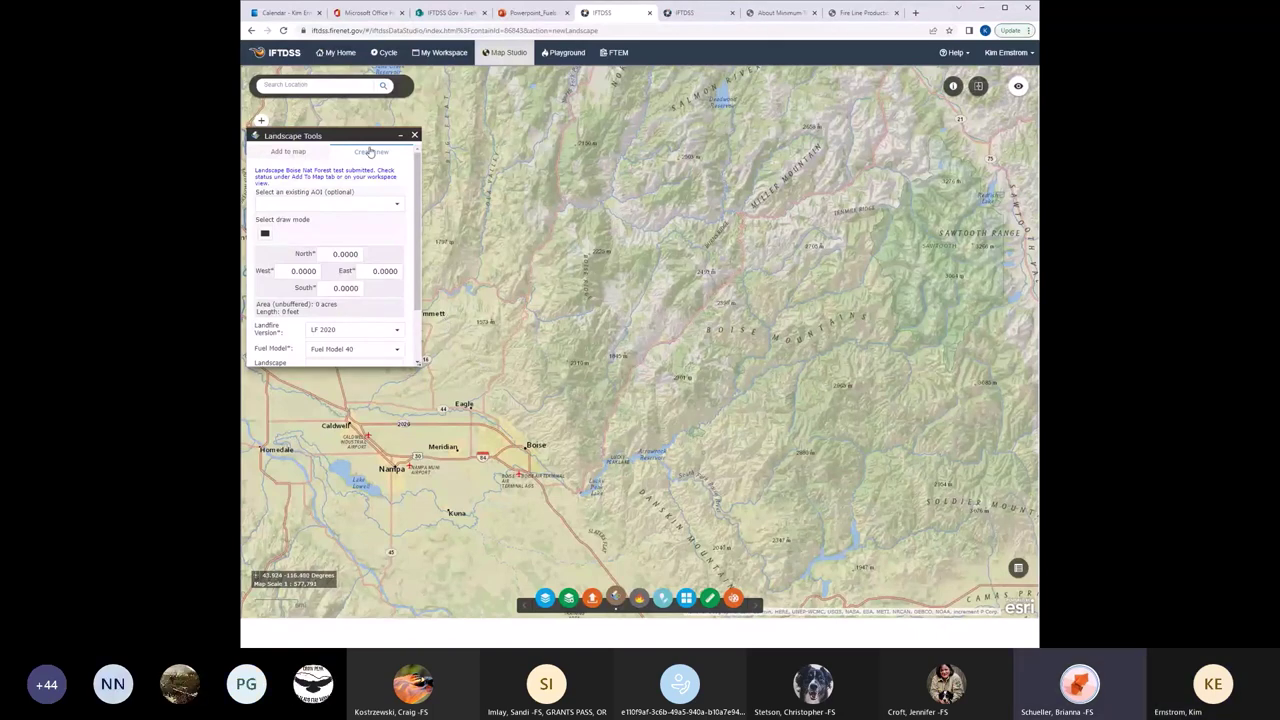
pyautogui.moveTo(356, 155); pyautogui.dragTo(364, 298)
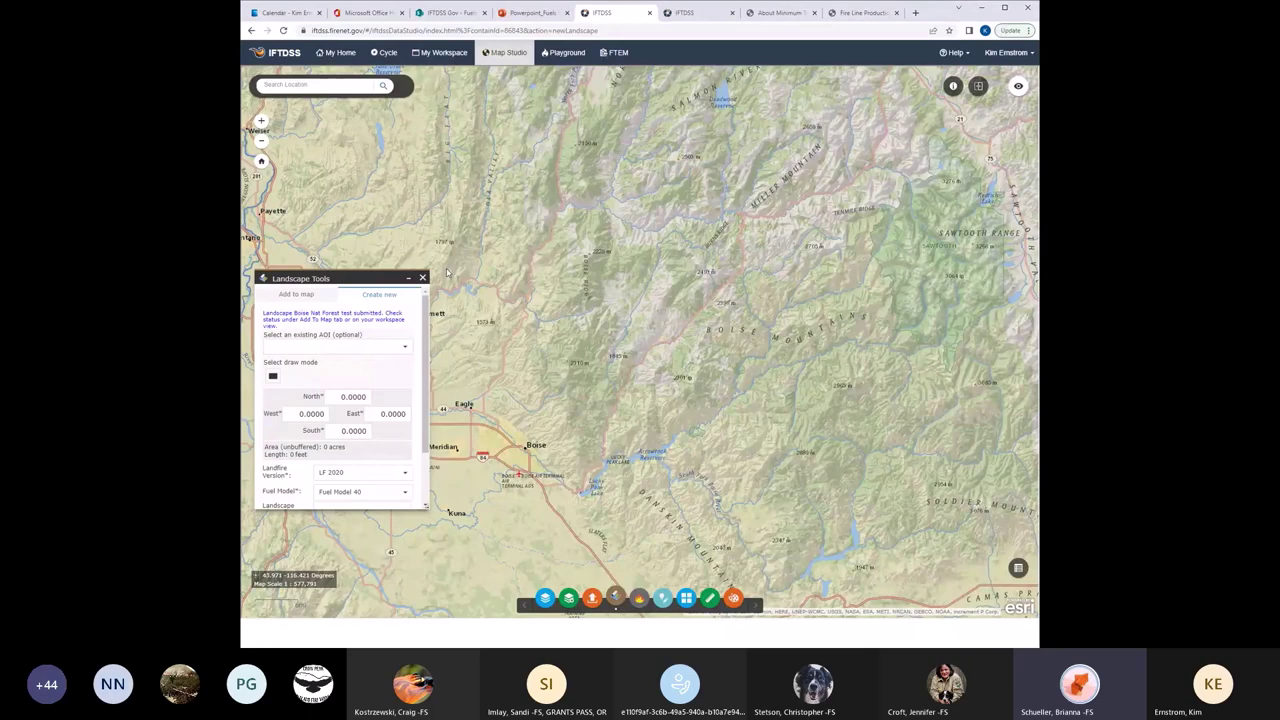
# Refresh workspace statuses, filter to Landscape files, and check the Boise Nat Forest test and Stinson LF2020 rows.
pyautogui.click(443, 53)
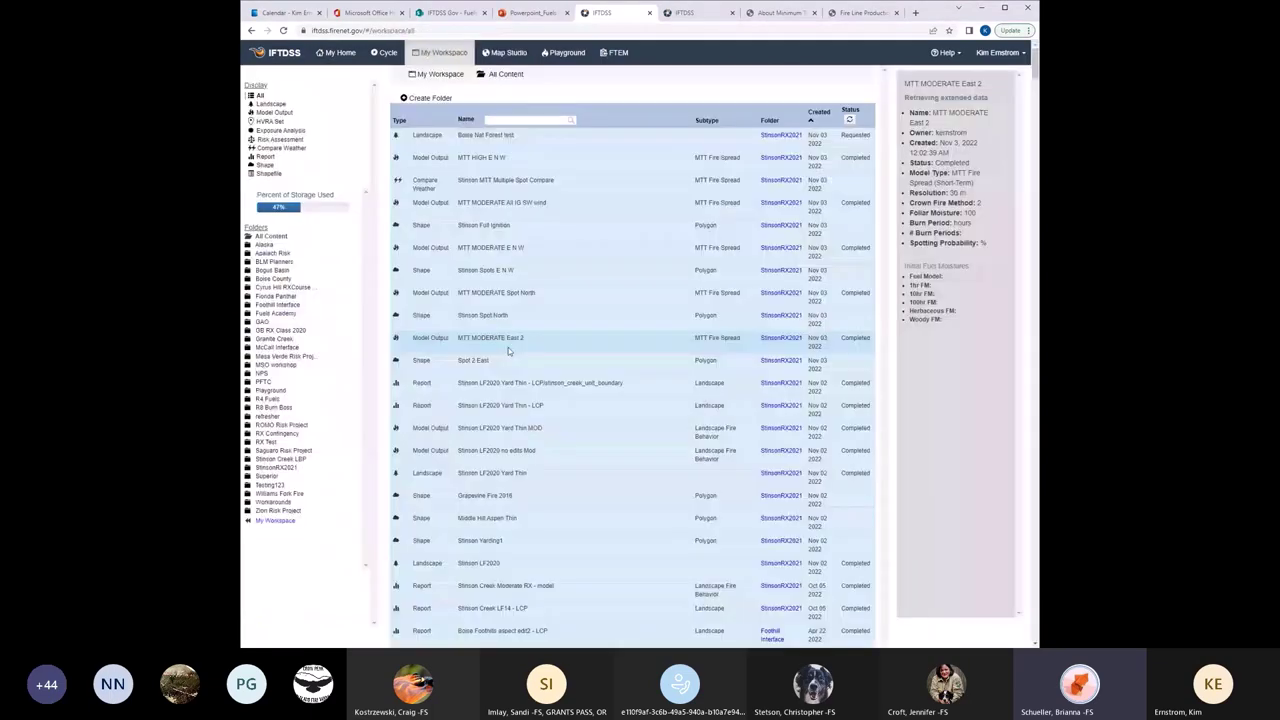
pyautogui.click(849, 120)
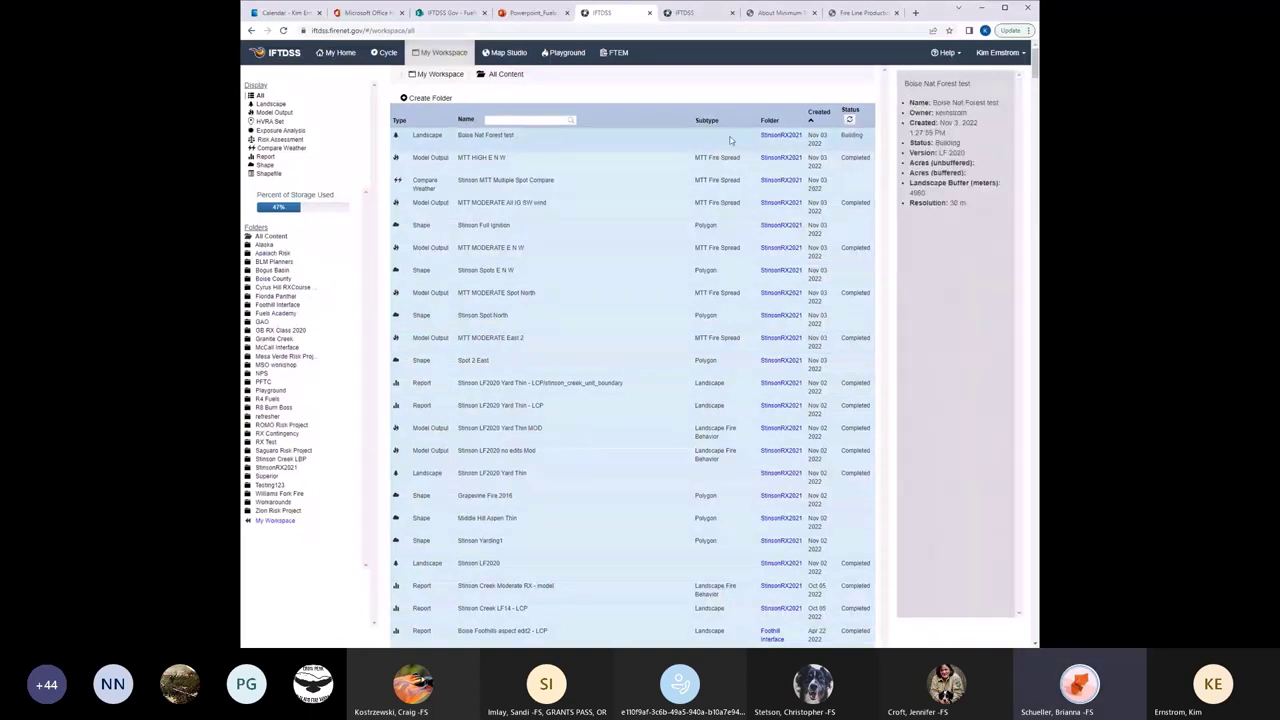
pyautogui.click(271, 104)
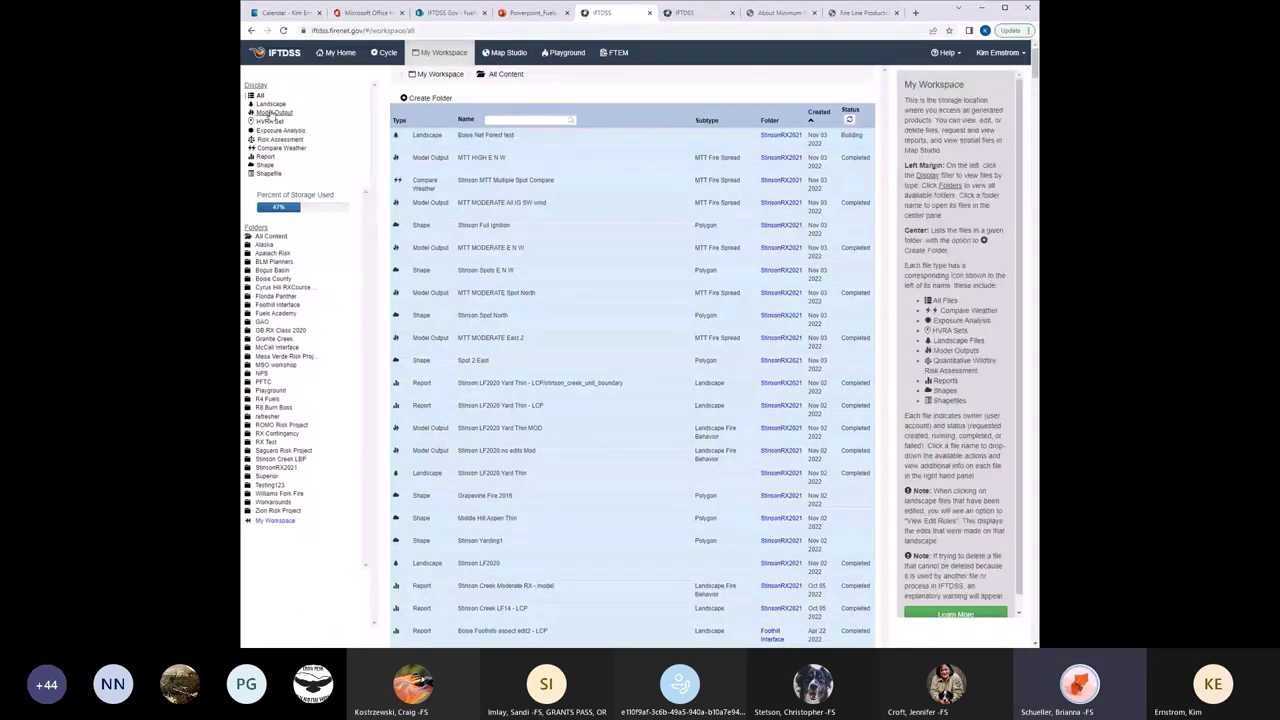
pyautogui.moveTo(497, 131)
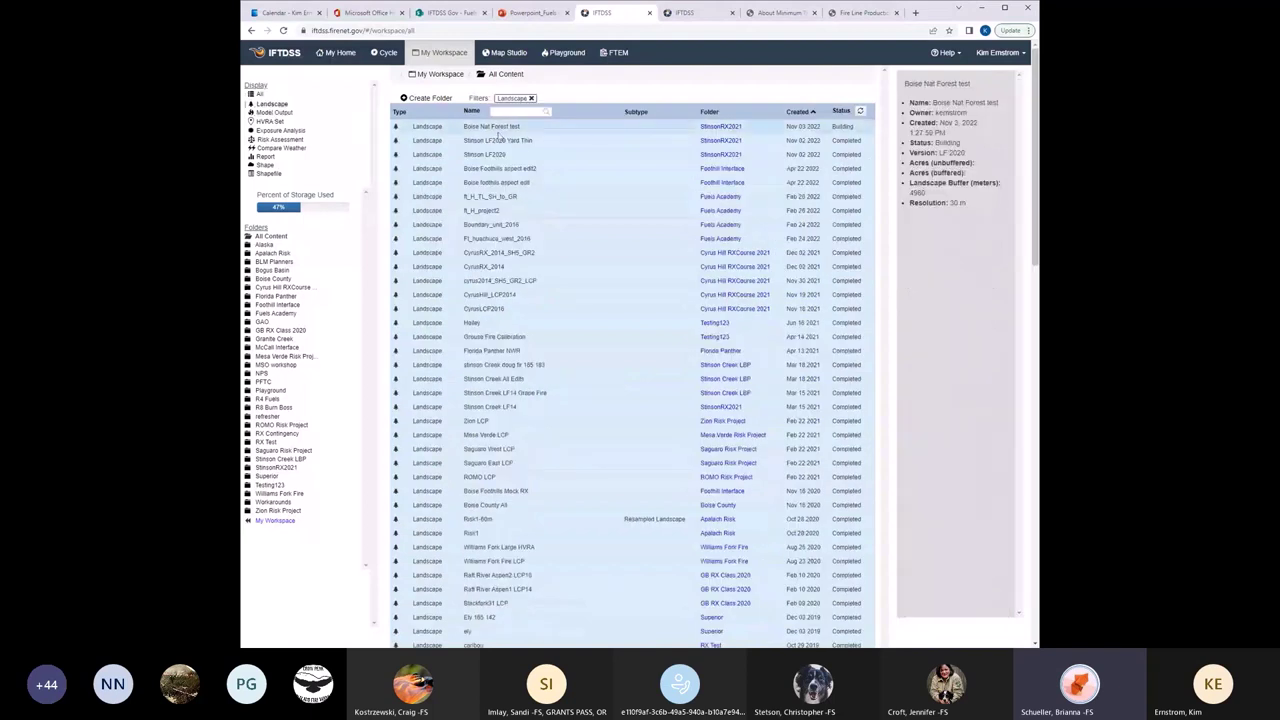
pyautogui.click(491, 127)
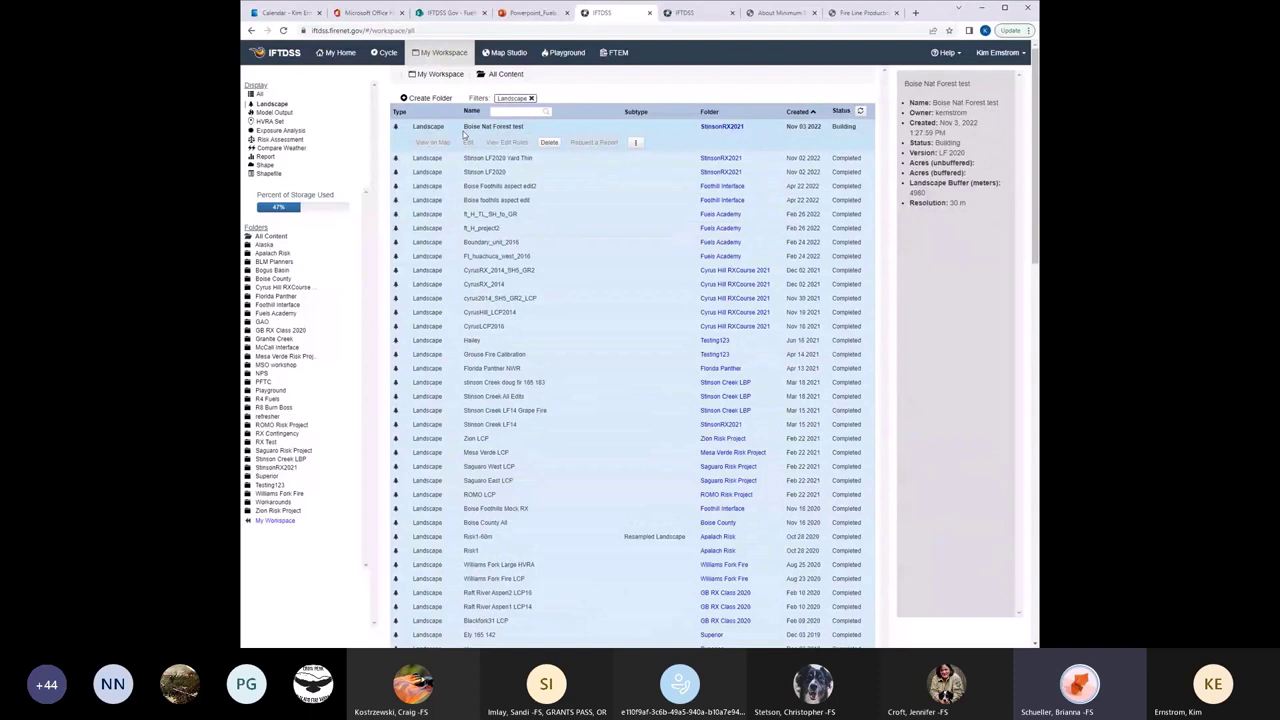
pyautogui.click(500, 171)
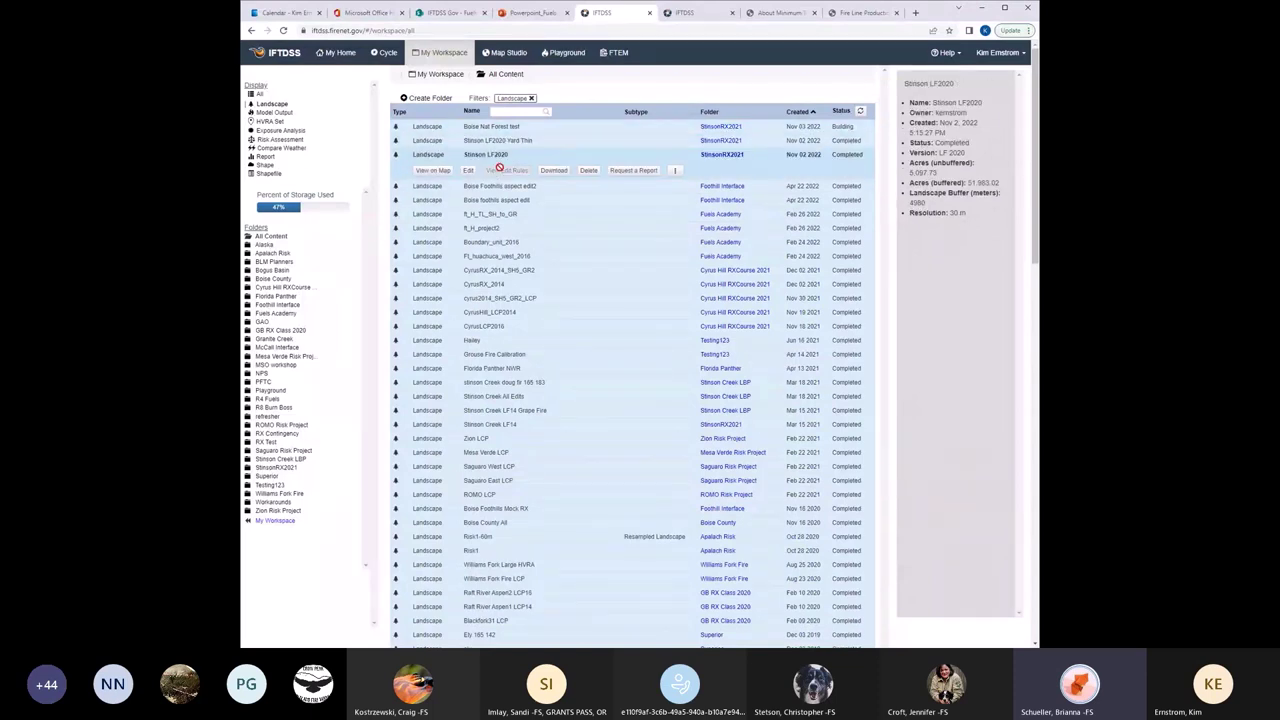
# Show Stinson LF2020 on the map and hide its Landscape Extent outline.
pyautogui.click(433, 173)
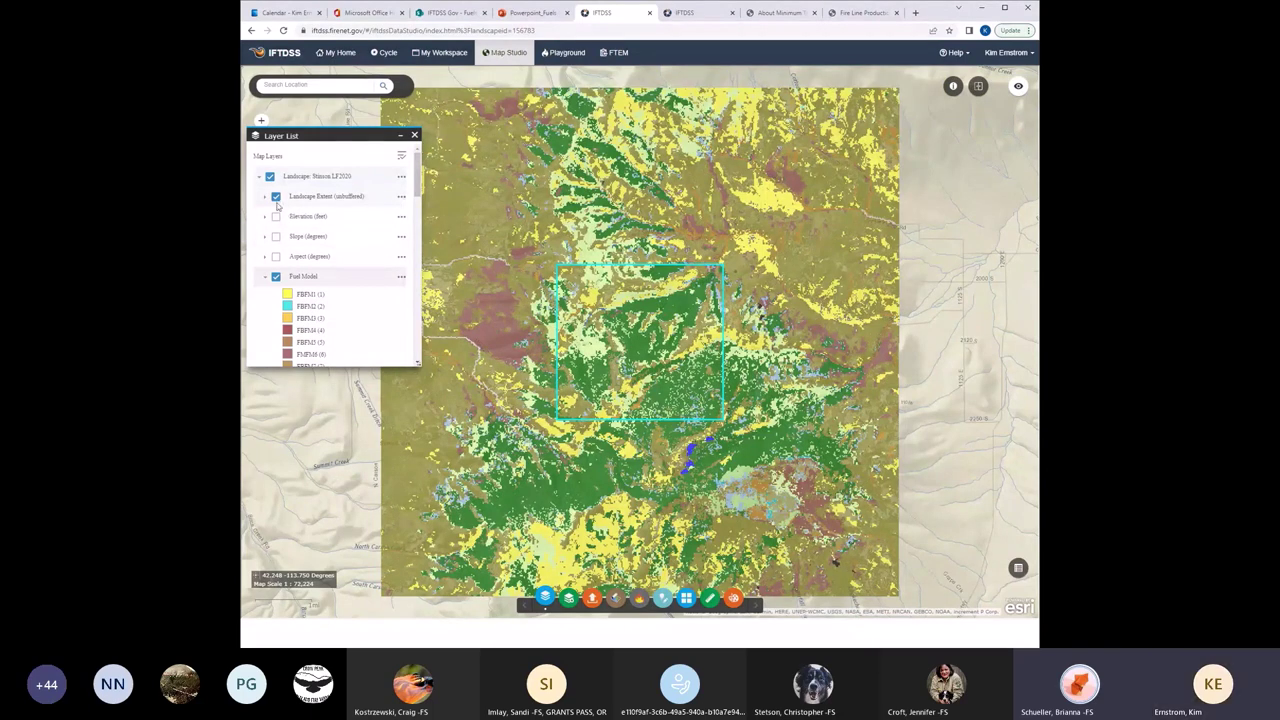
pyautogui.click(276, 197)
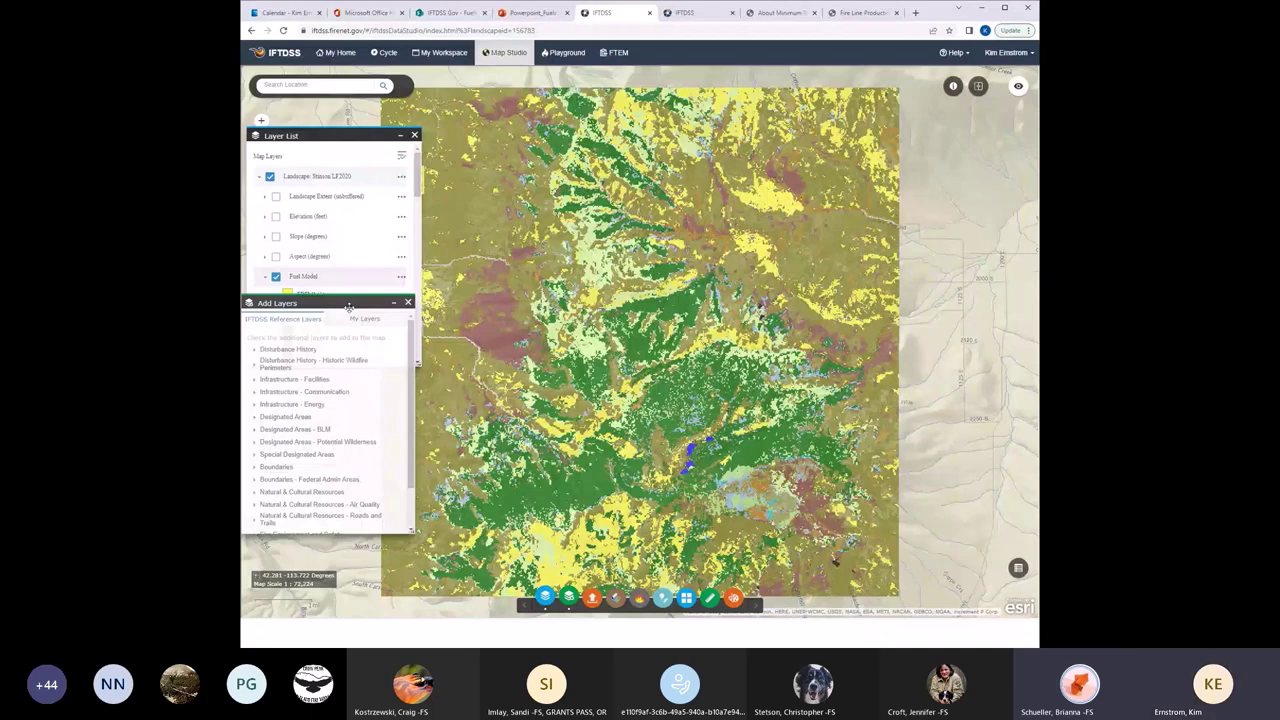
# Under Disturbance History, turn on Historic Fuel Treatment Polygons 2000 - current.
pyautogui.scroll(-1, 350, 307)
pyautogui.moveTo(351, 307); pyautogui.dragTo(365, 264)
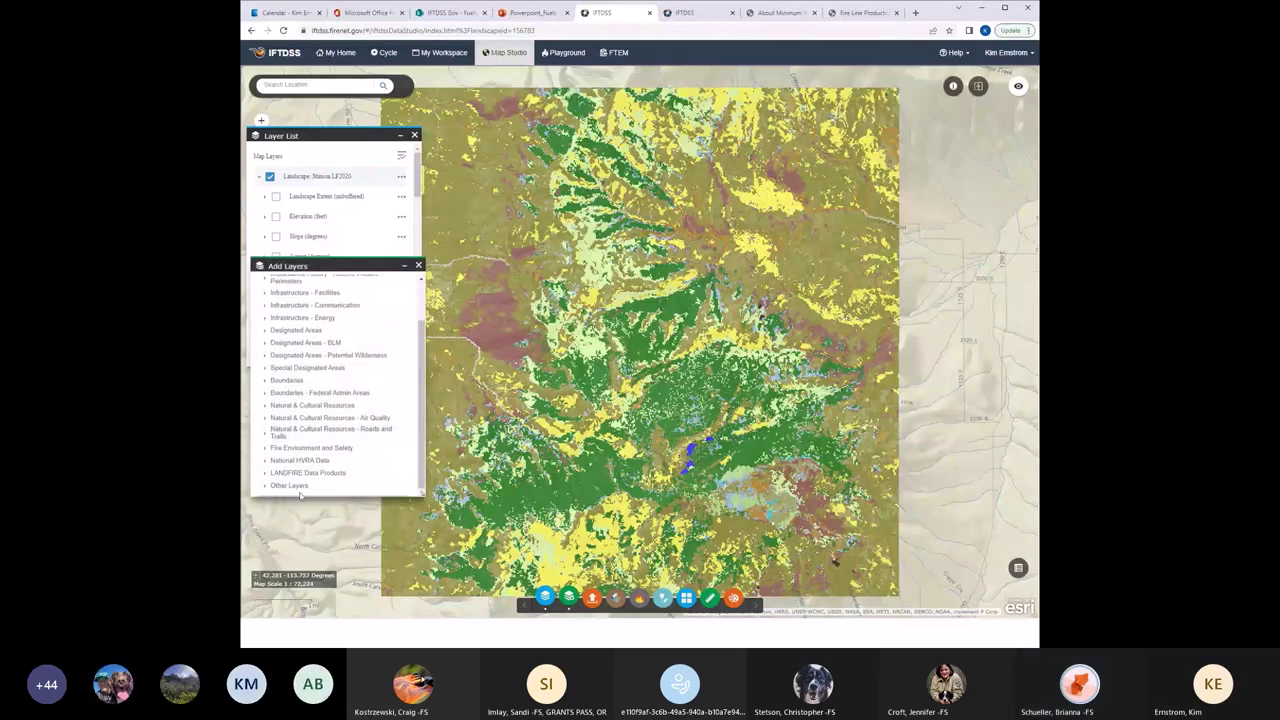
pyautogui.moveTo(418, 468); pyautogui.dragTo(431, 391)
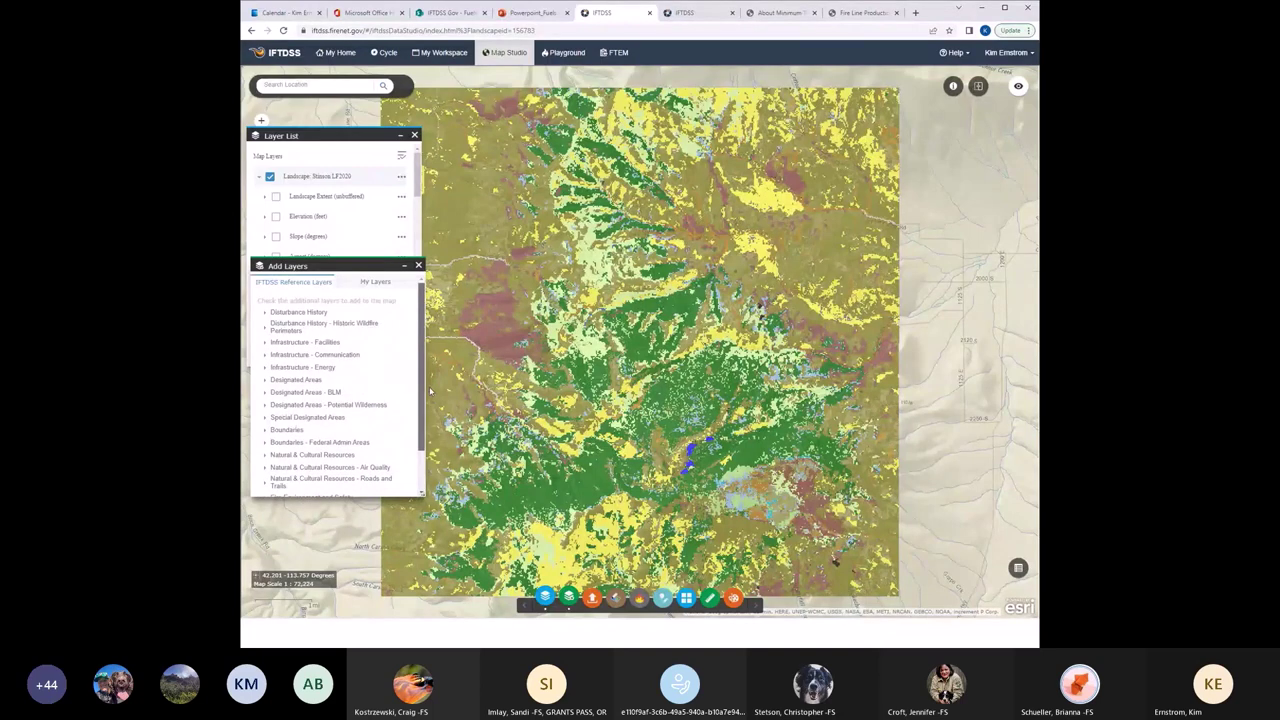
pyautogui.click(265, 313)
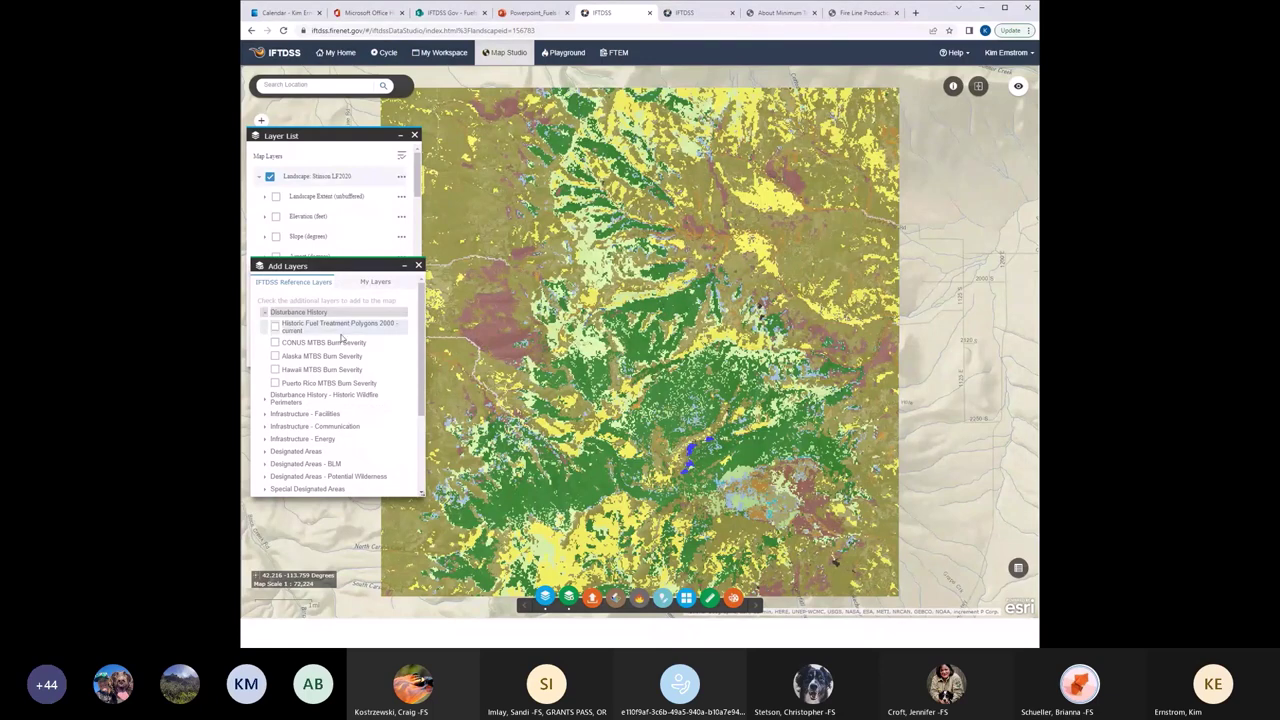
pyautogui.click(341, 336)
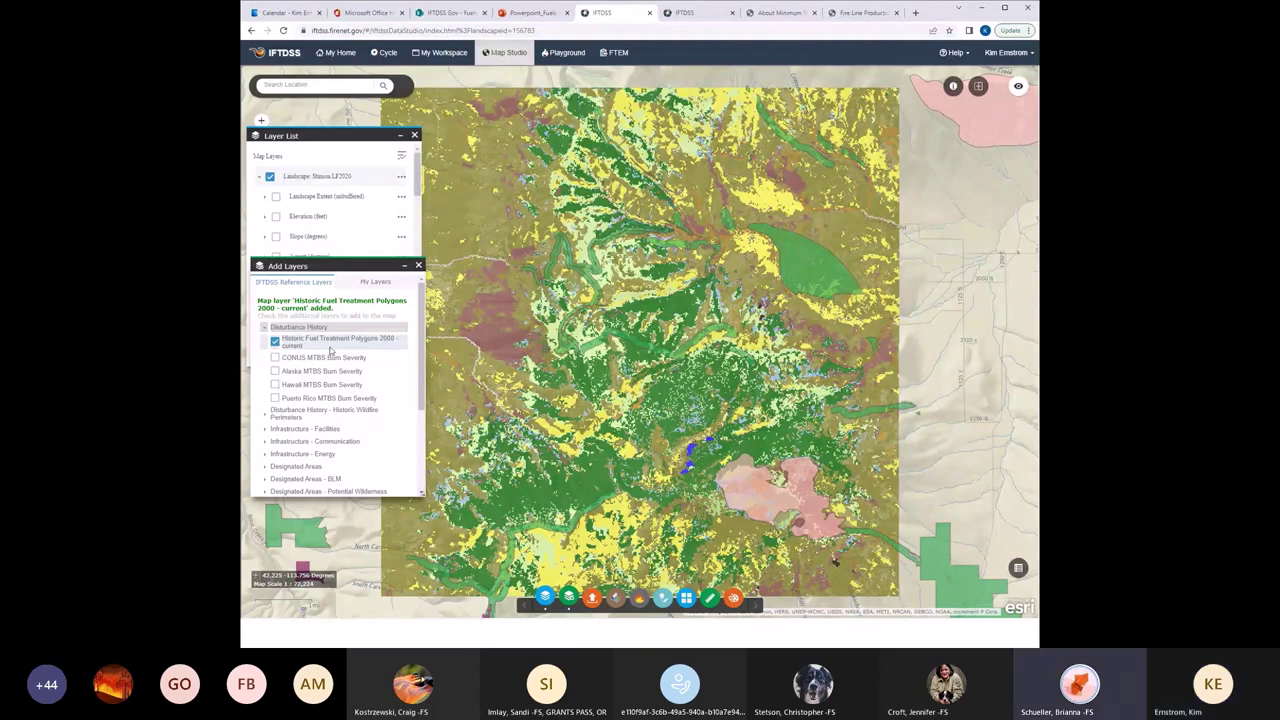
# Zoom and pan around the Stinson LF2020 landscape to survey the surrounding fuel treatment polygons.
pyautogui.moveTo(364, 265); pyautogui.dragTo(378, 311)
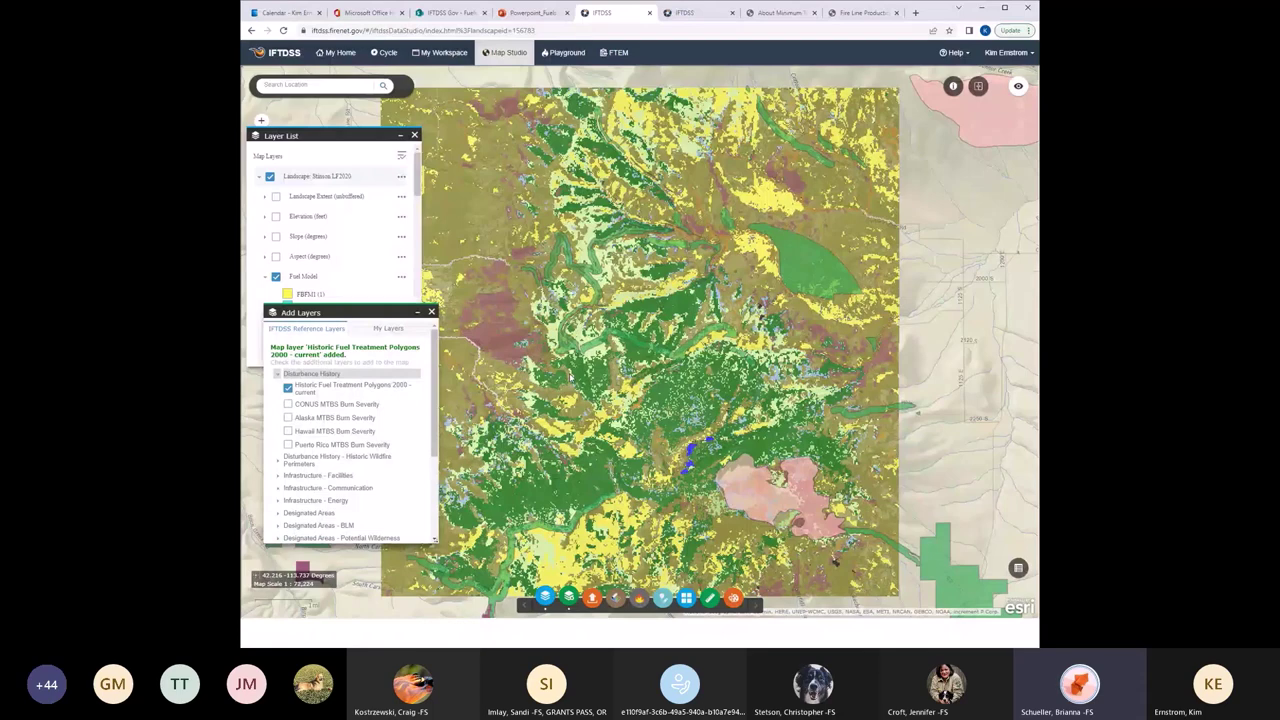
pyautogui.scroll(1, 616, 373)
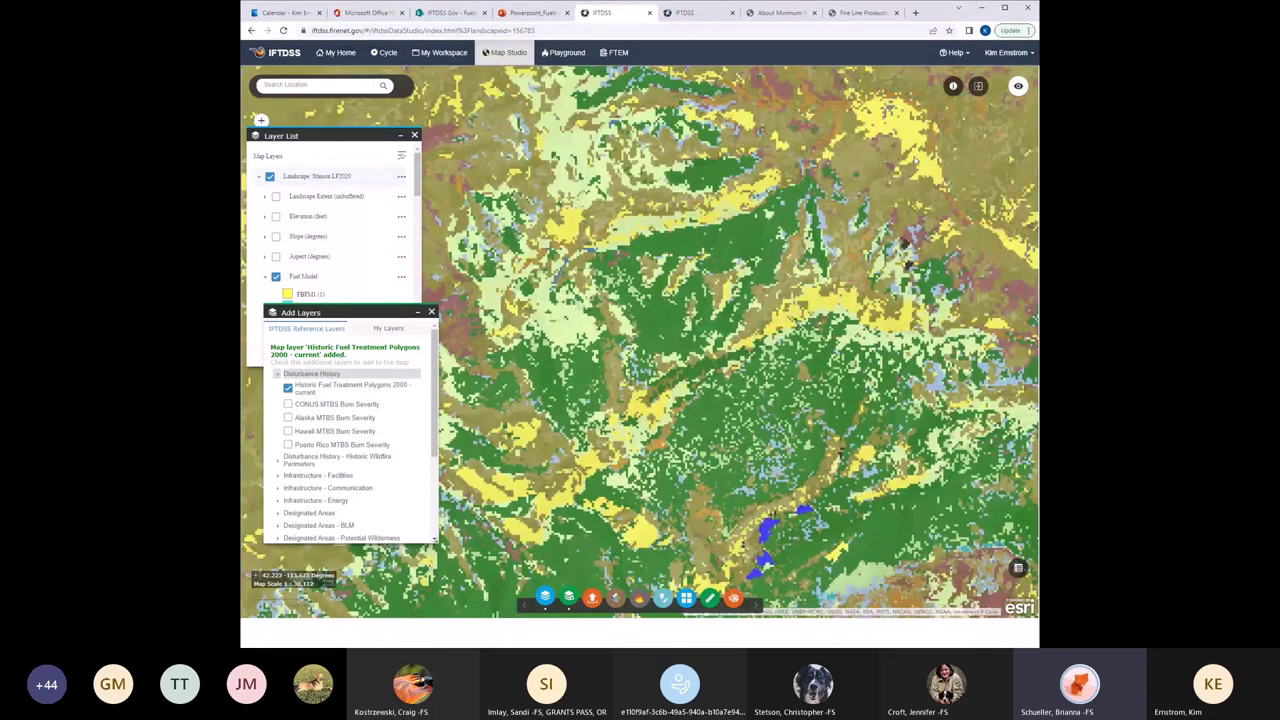
pyautogui.scroll(-3, 843, 319)
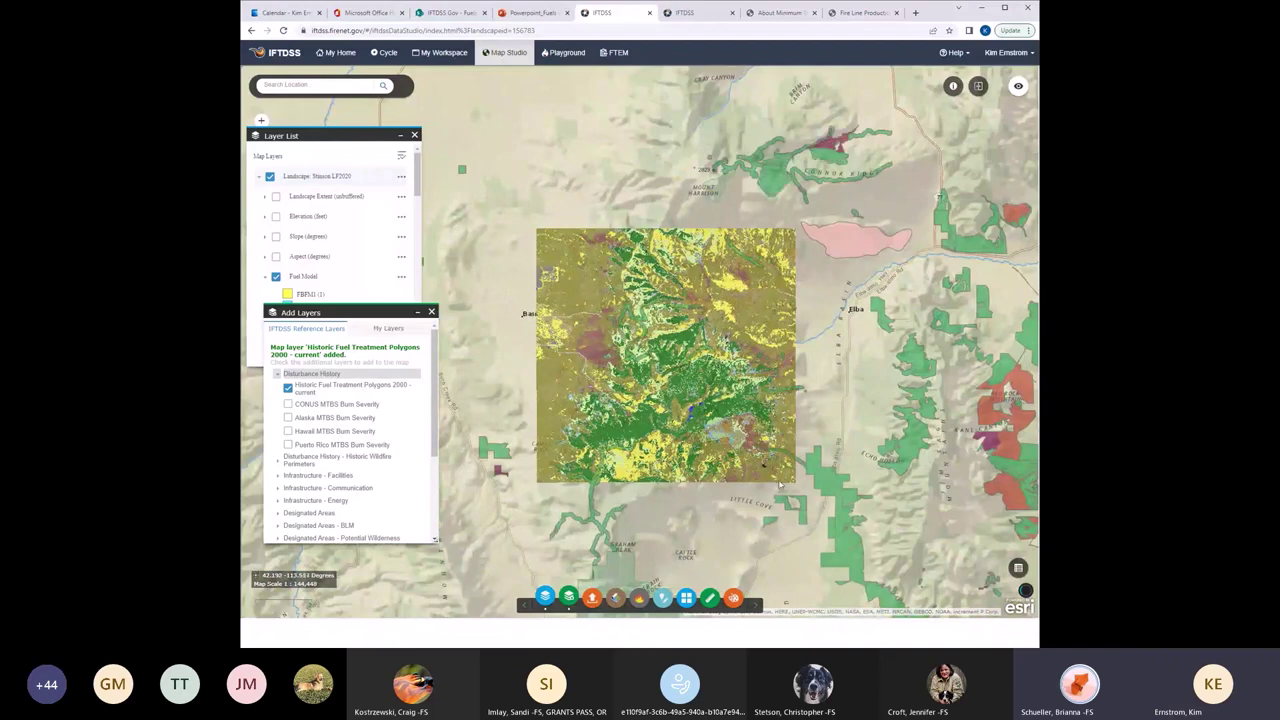
pyautogui.scroll(-1, 780, 482)
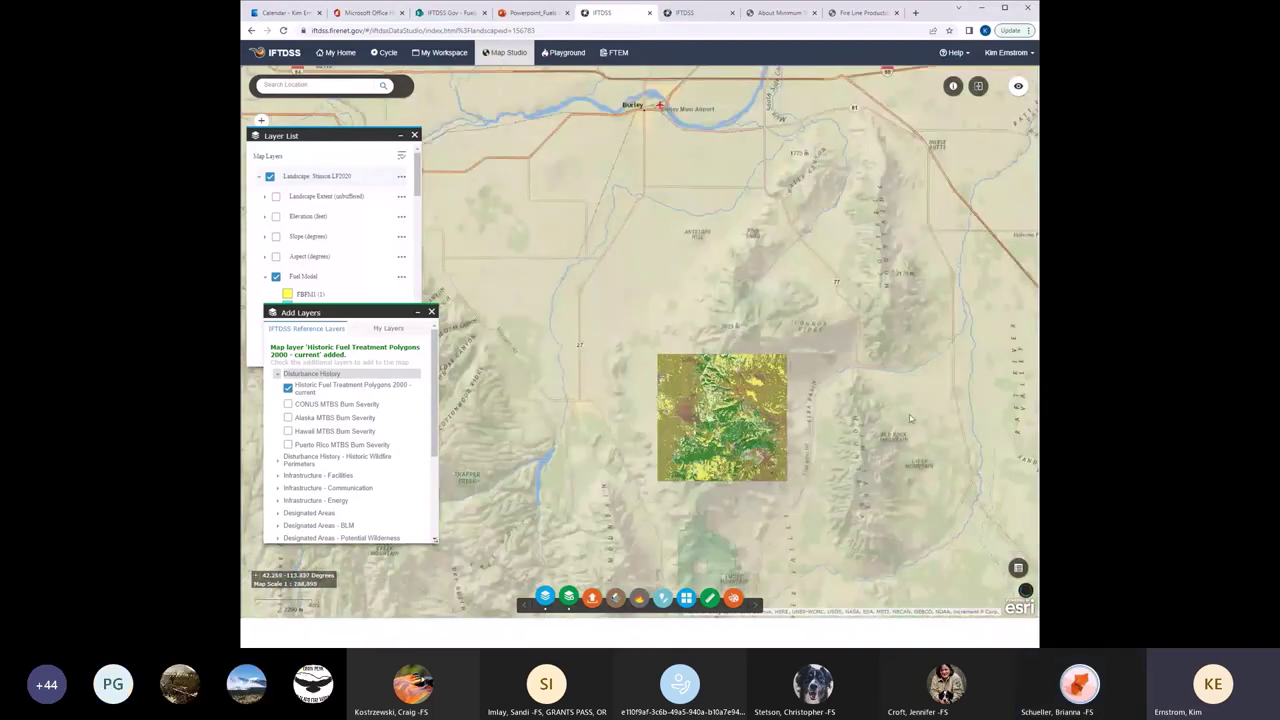
pyautogui.scroll(1, 771, 489)
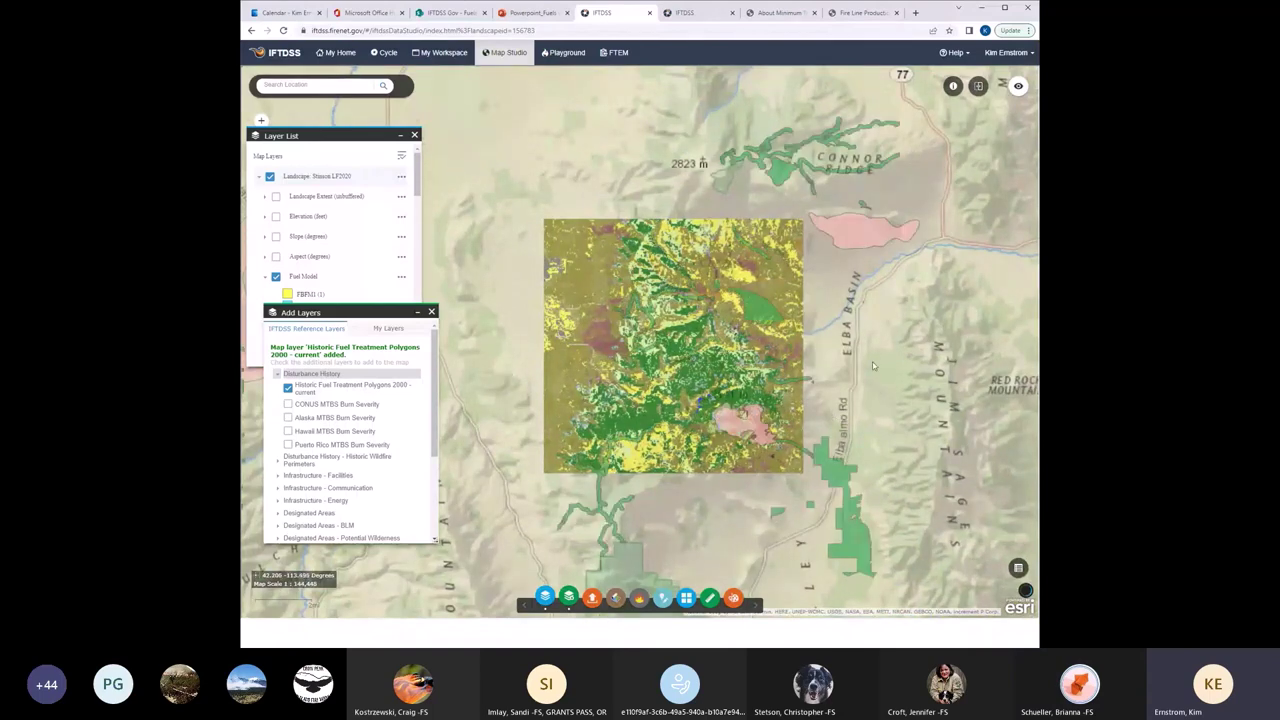
pyautogui.moveTo(644, 195); pyautogui.dragTo(565, 188)
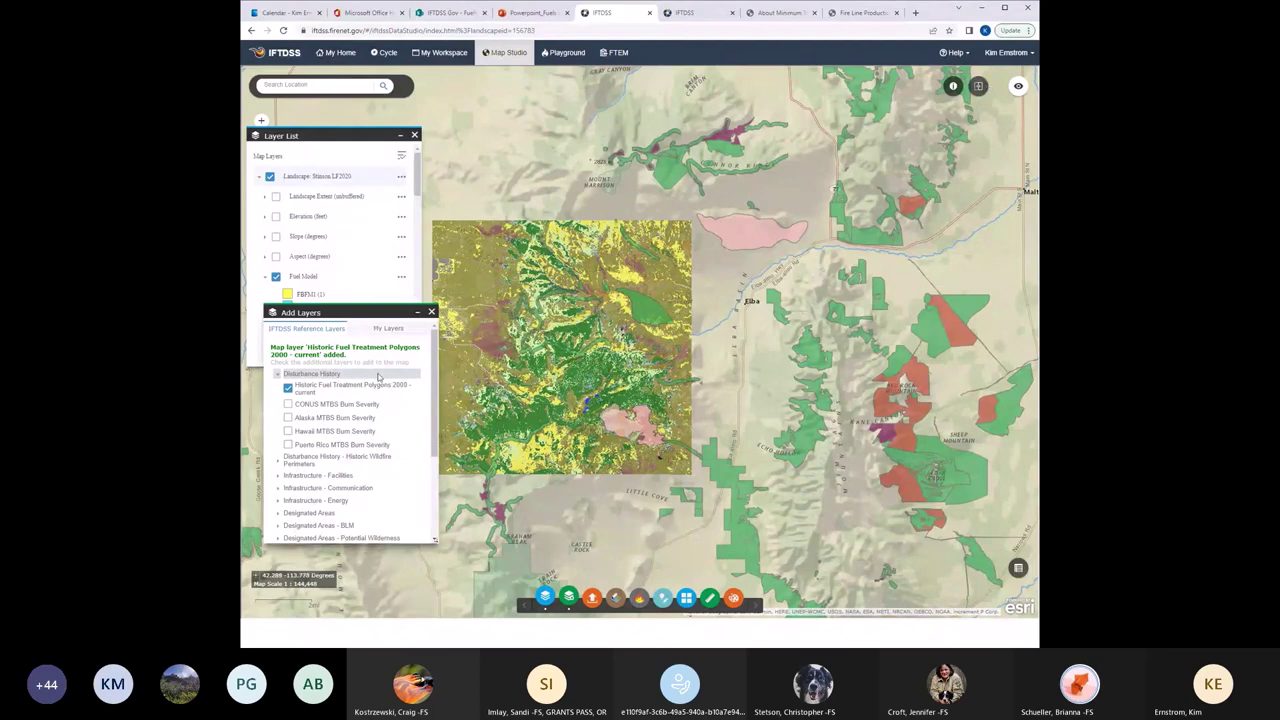
# Identify from the fuel treatment polygon layer only, querying the polygon east of the landscape.
pyautogui.click(952, 88)
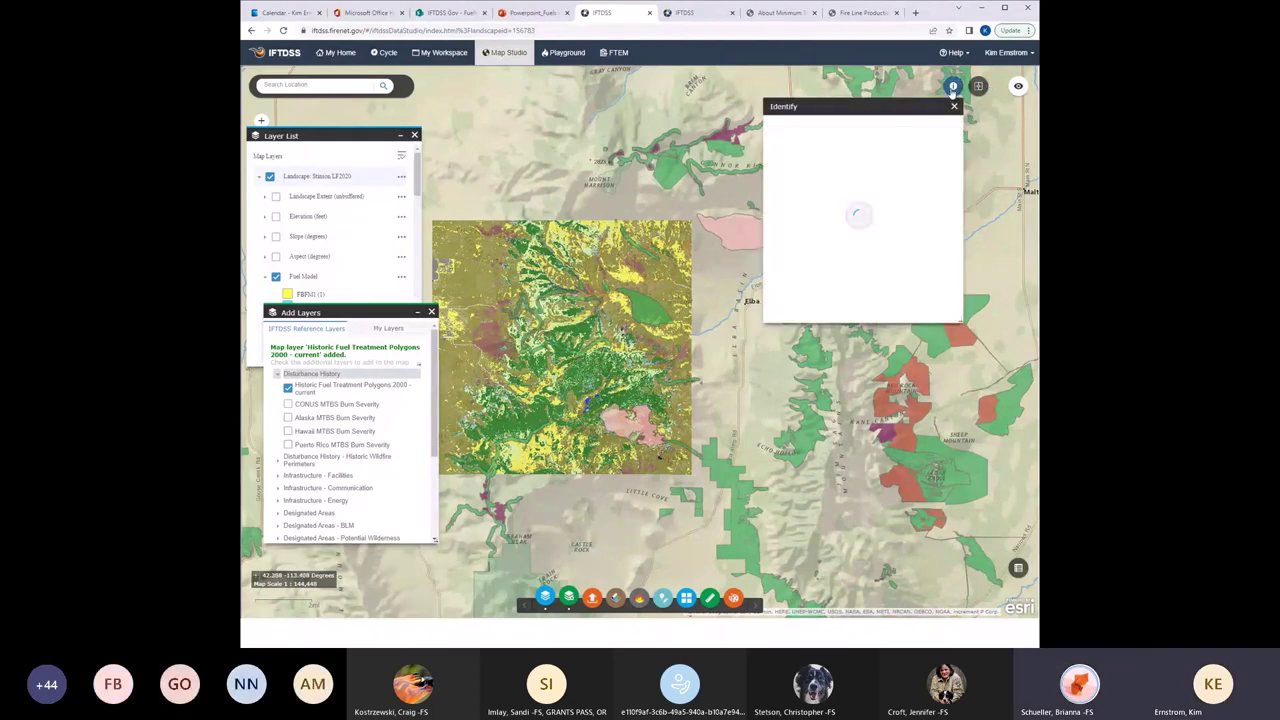
pyautogui.click(836, 172)
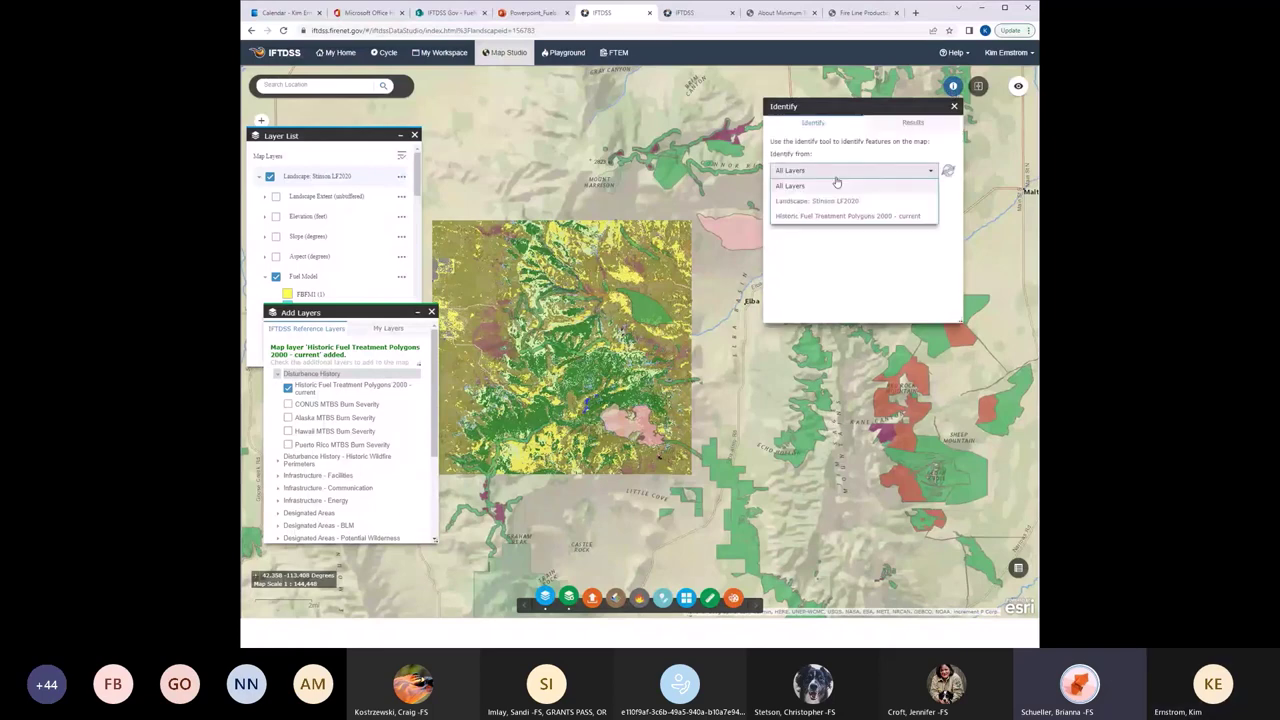
pyautogui.click(848, 216)
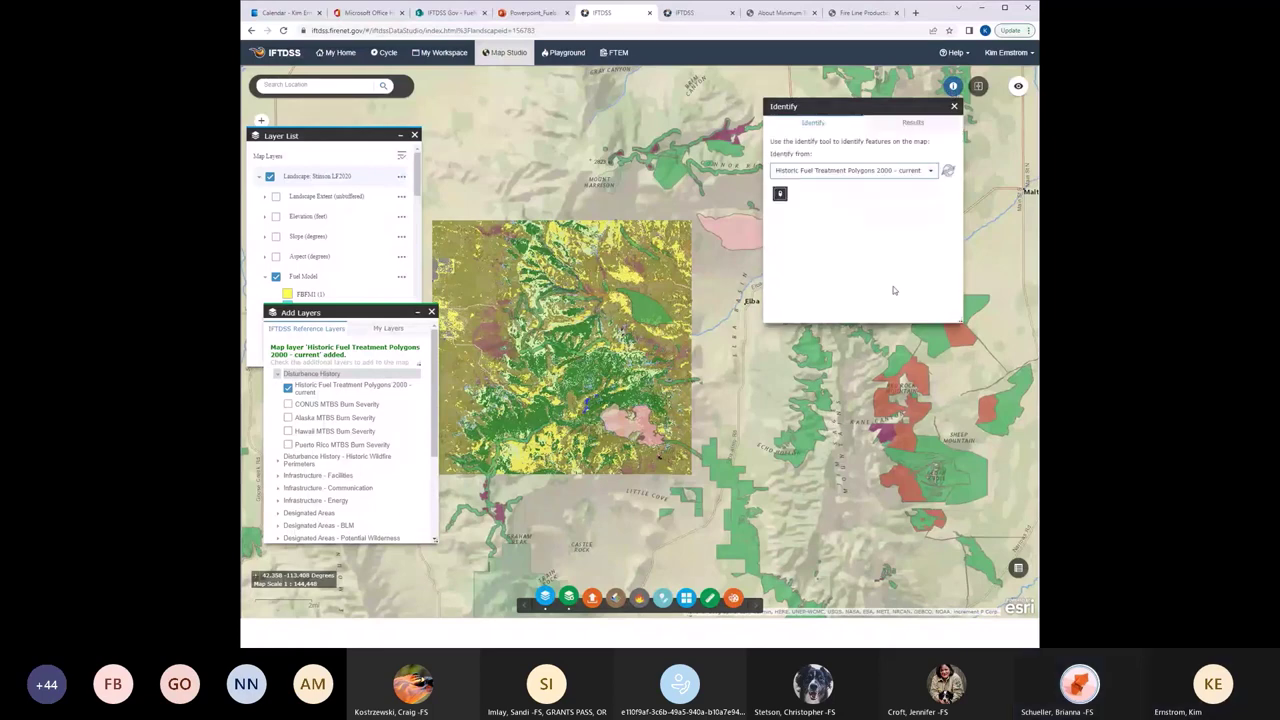
pyautogui.moveTo(892, 107); pyautogui.dragTo(690, 112)
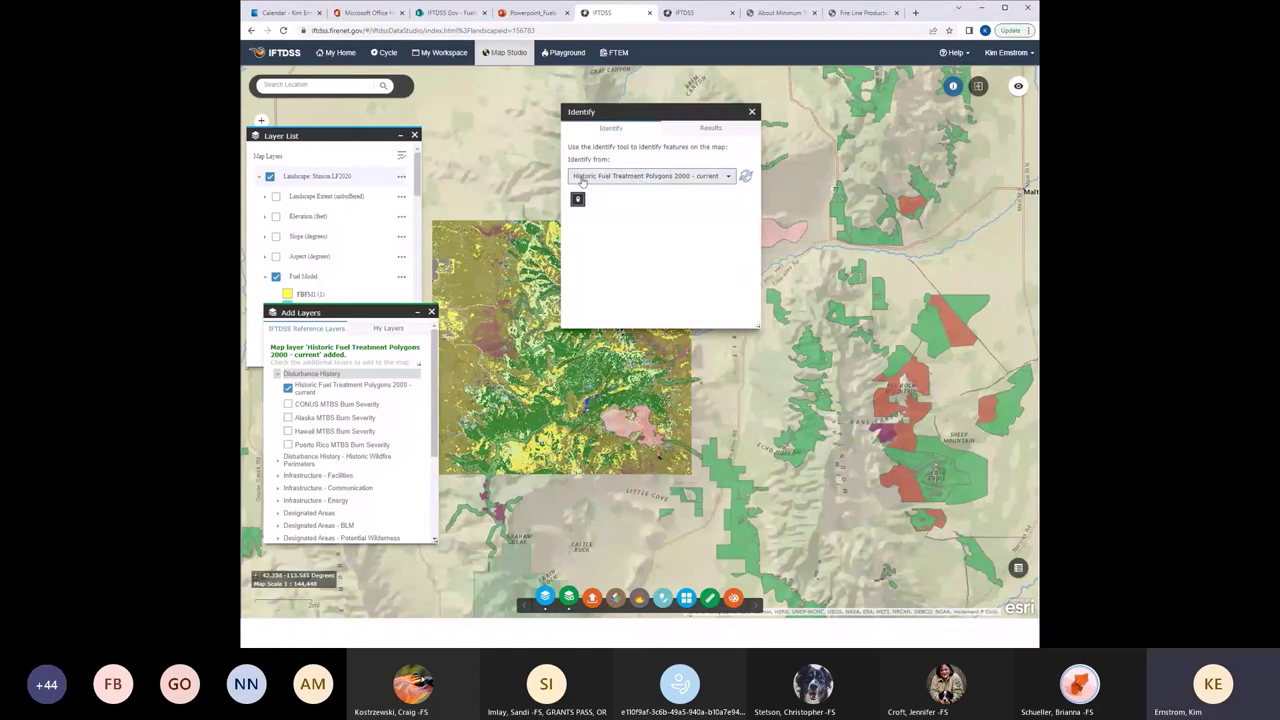
pyautogui.click(806, 437)
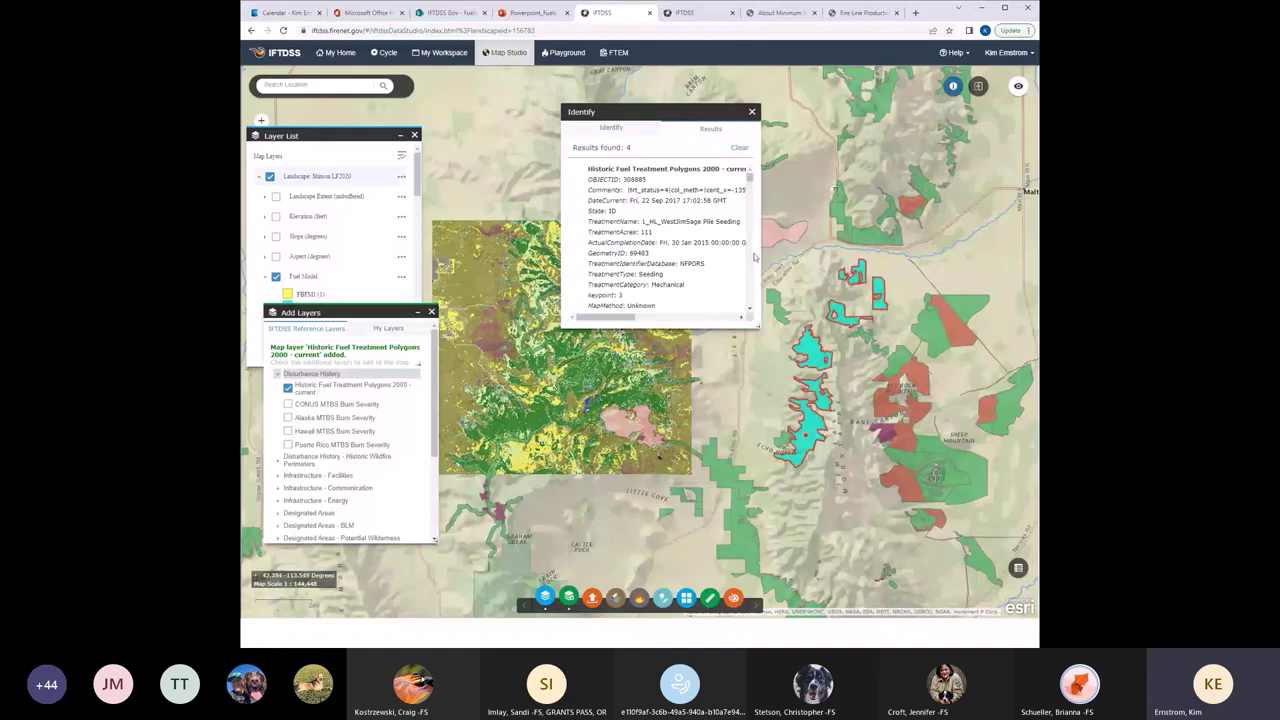
# Zoom in on the identified polygons and move the results aside to read the 111-acre seeding record.
pyautogui.hotkey('ctrl', 'a')
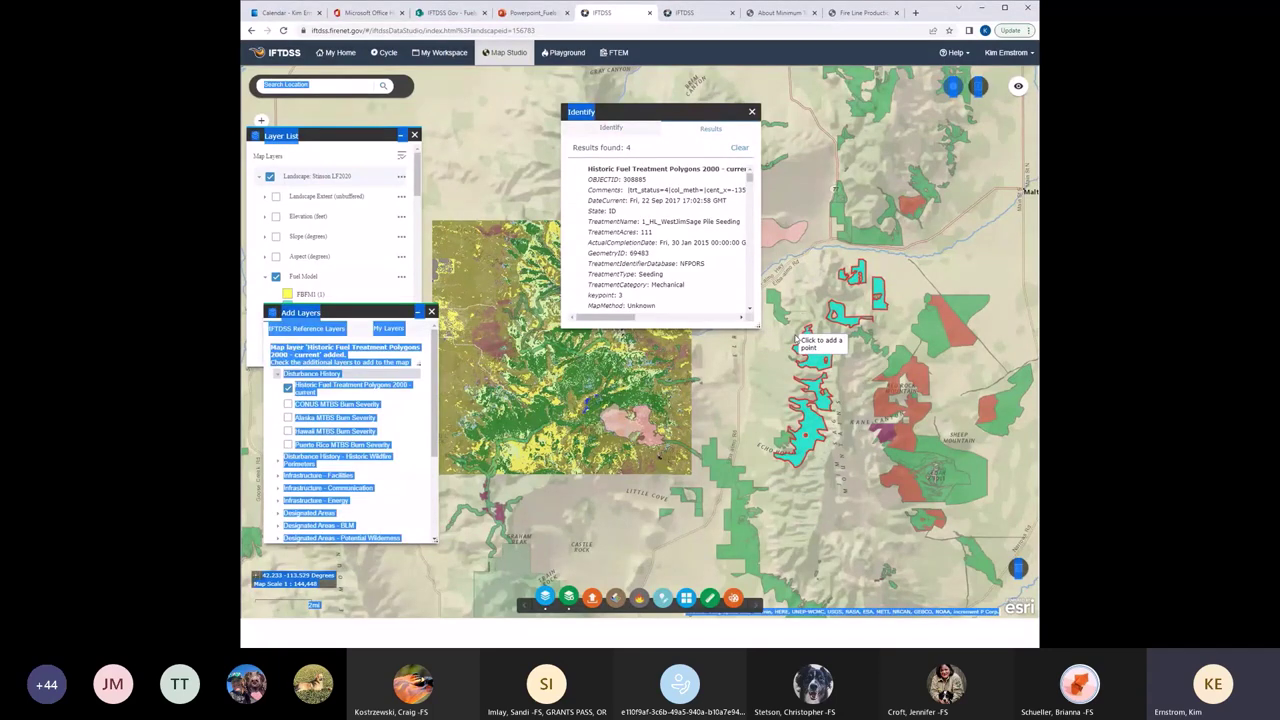
pyautogui.doubleClick(797, 340)
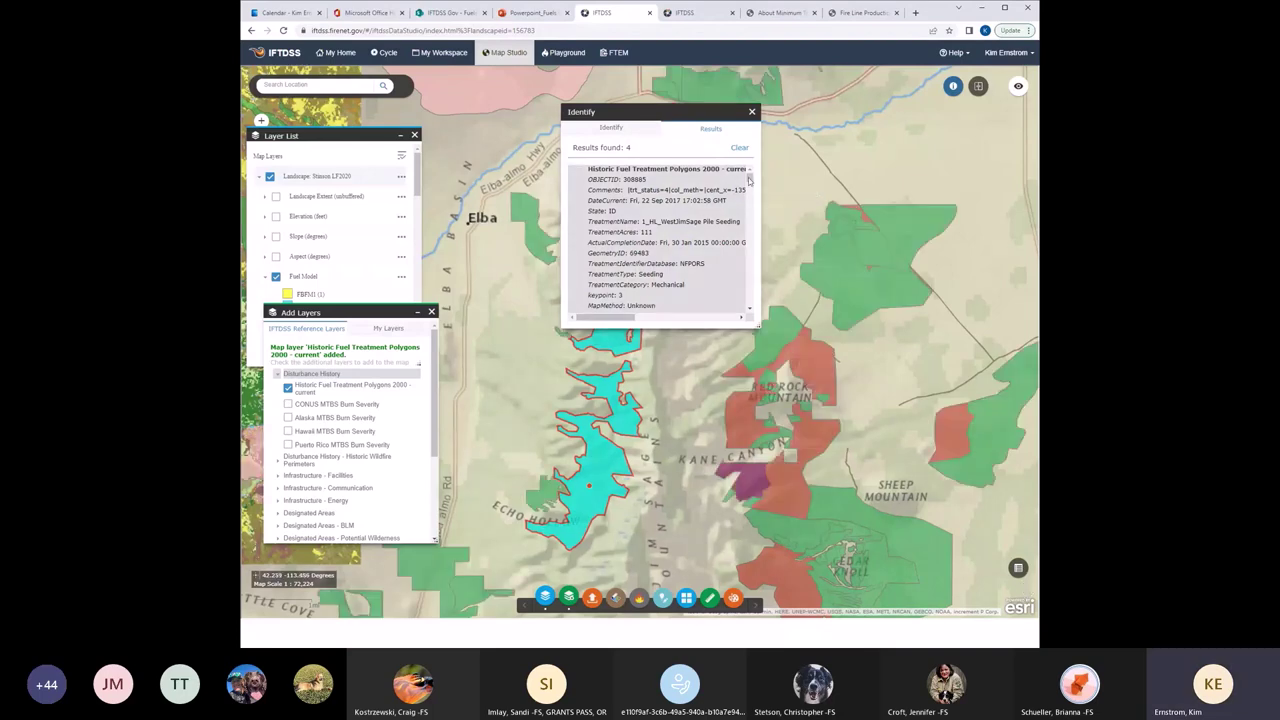
pyautogui.moveTo(749, 179); pyautogui.dragTo(751, 185)
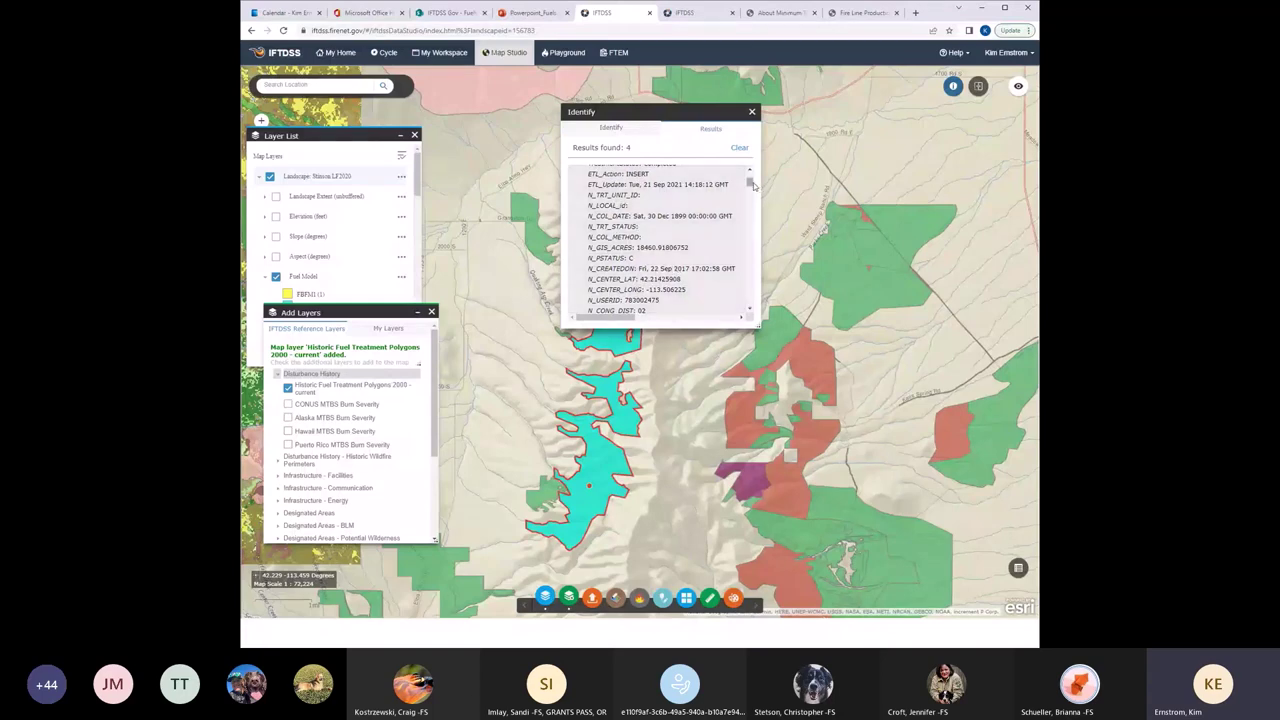
pyautogui.moveTo(753, 186); pyautogui.dragTo(694, 107)
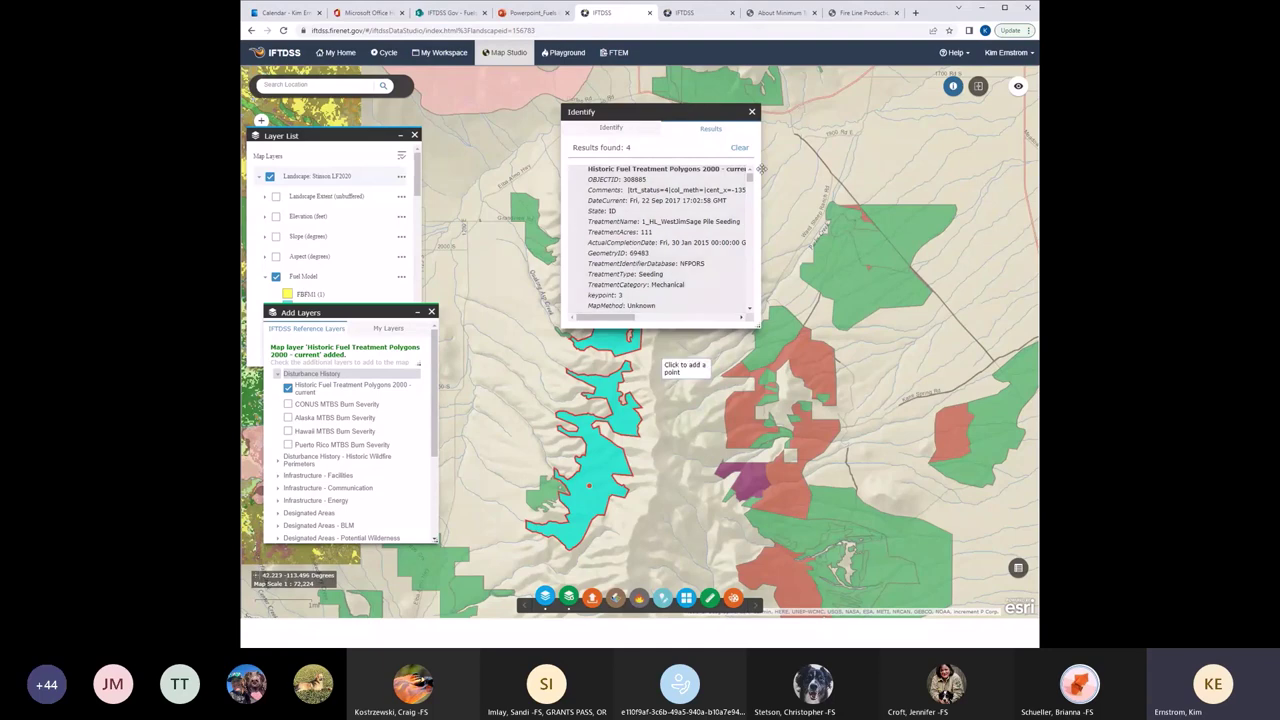
pyautogui.moveTo(761, 169); pyautogui.dragTo(877, 168)
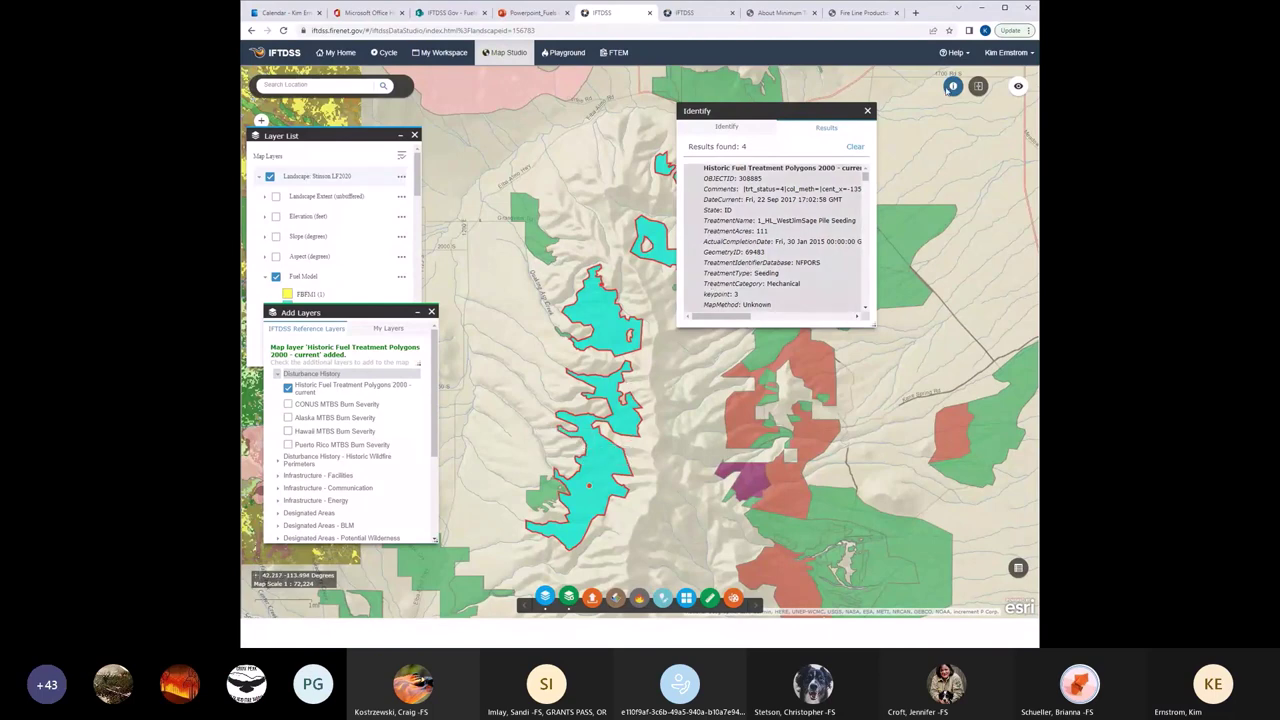
# Close the identify results and pan the map to center the Stinson LF2020 fuel model raster.
pyautogui.click(867, 110)
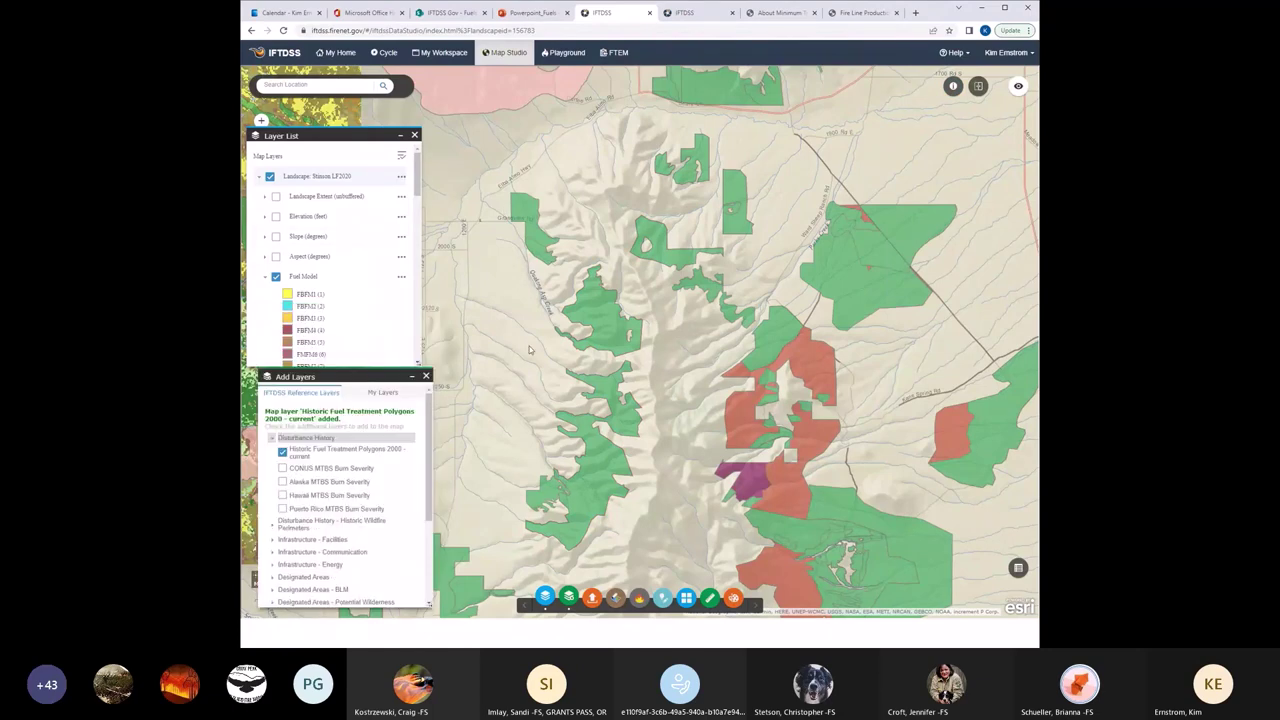
pyautogui.moveTo(573, 348); pyautogui.dragTo(581, 247)
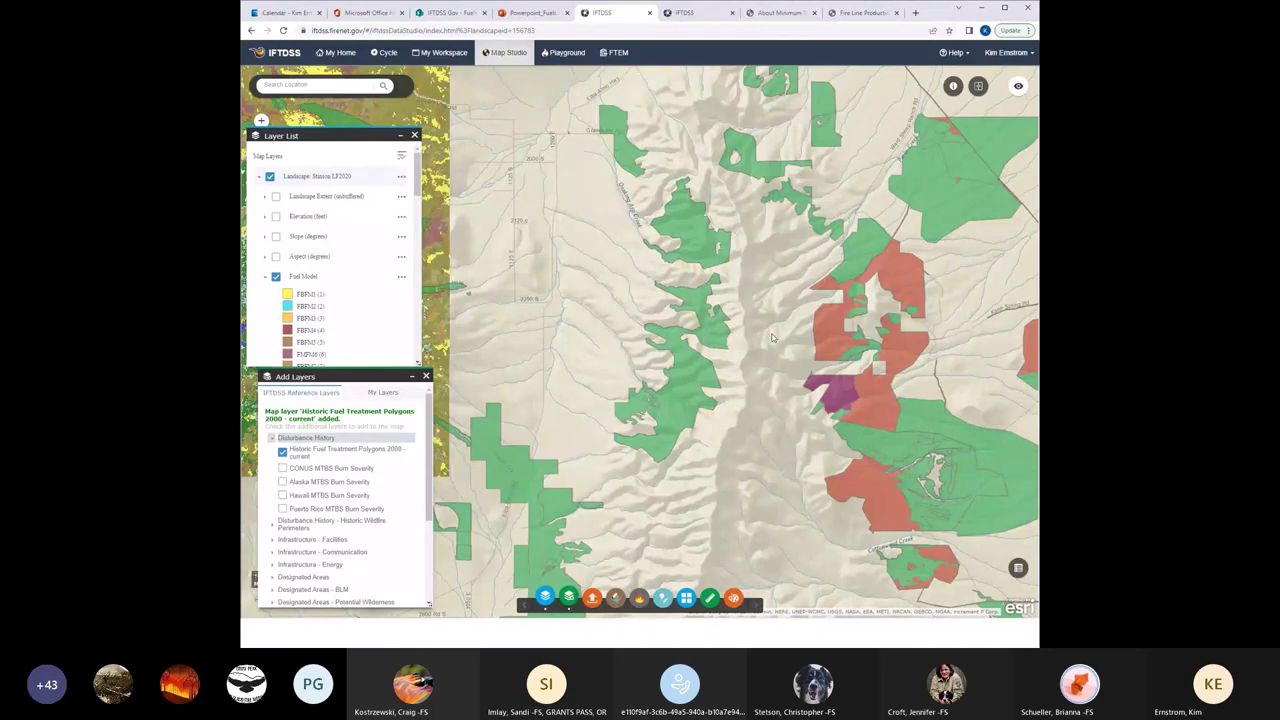
pyautogui.moveTo(544, 361); pyautogui.dragTo(956, 399)
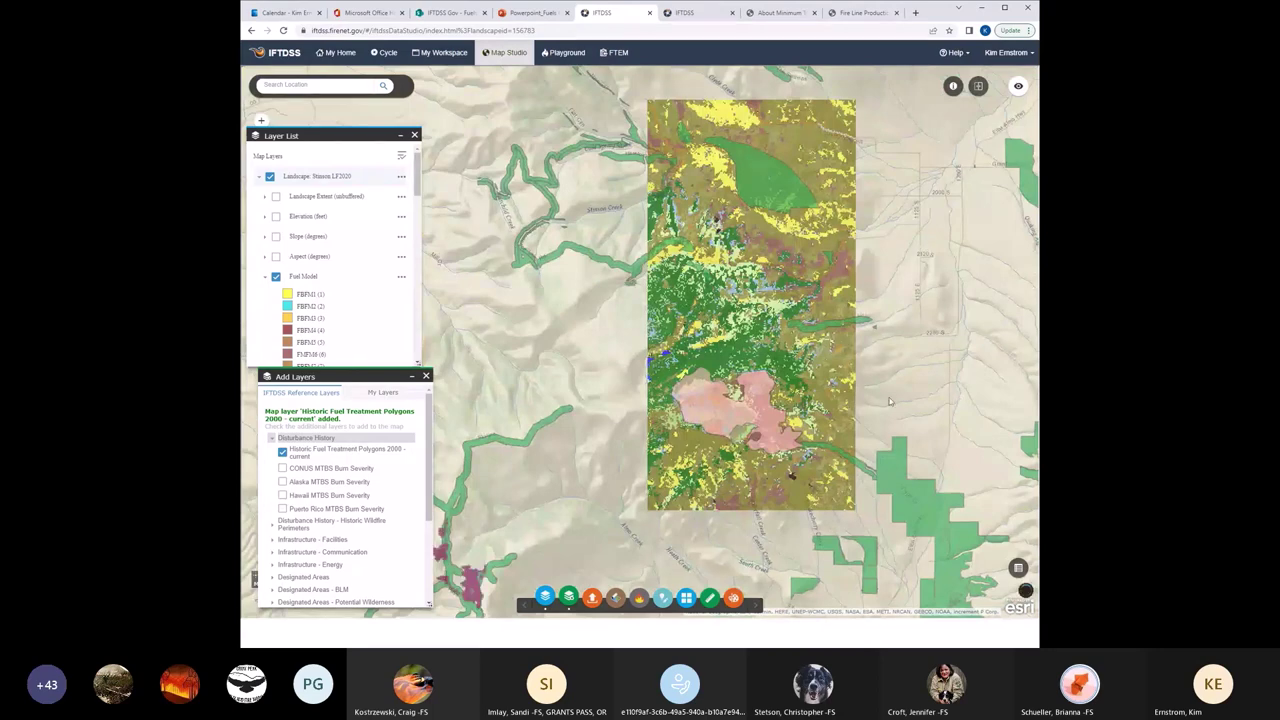
pyautogui.moveTo(889, 401); pyautogui.dragTo(921, 409)
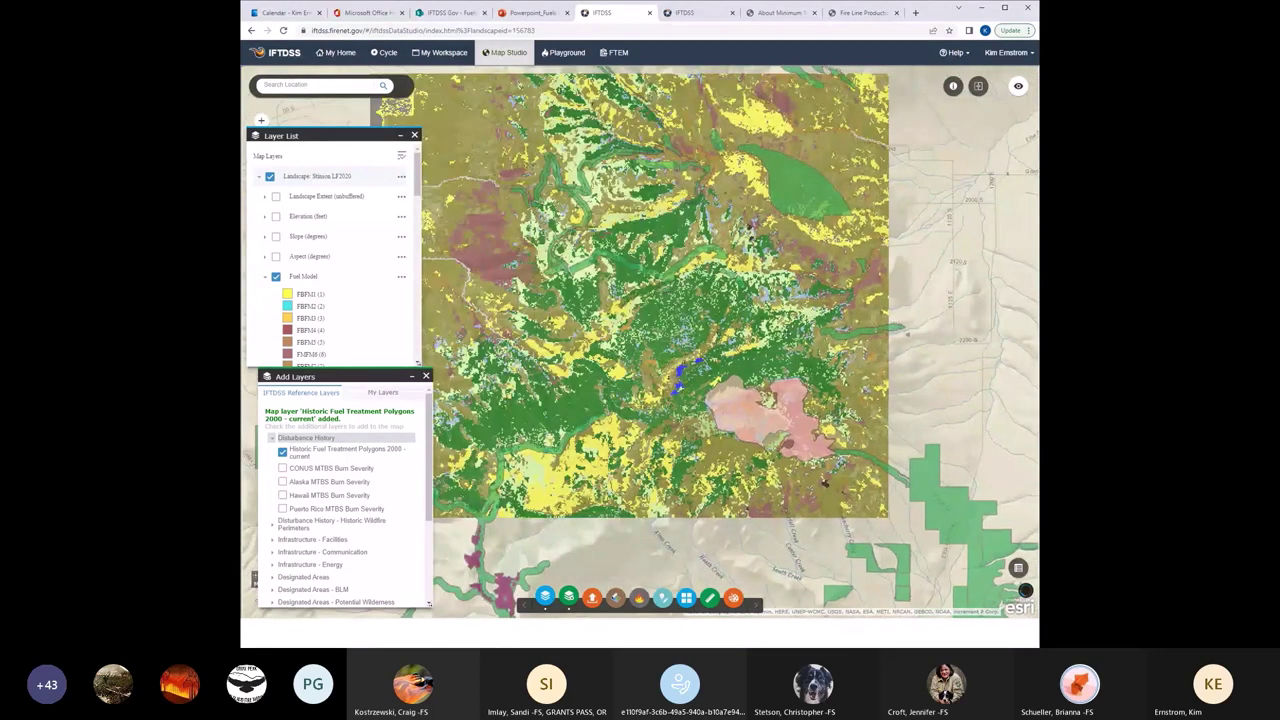
pyautogui.moveTo(824, 482); pyautogui.dragTo(802, 452)
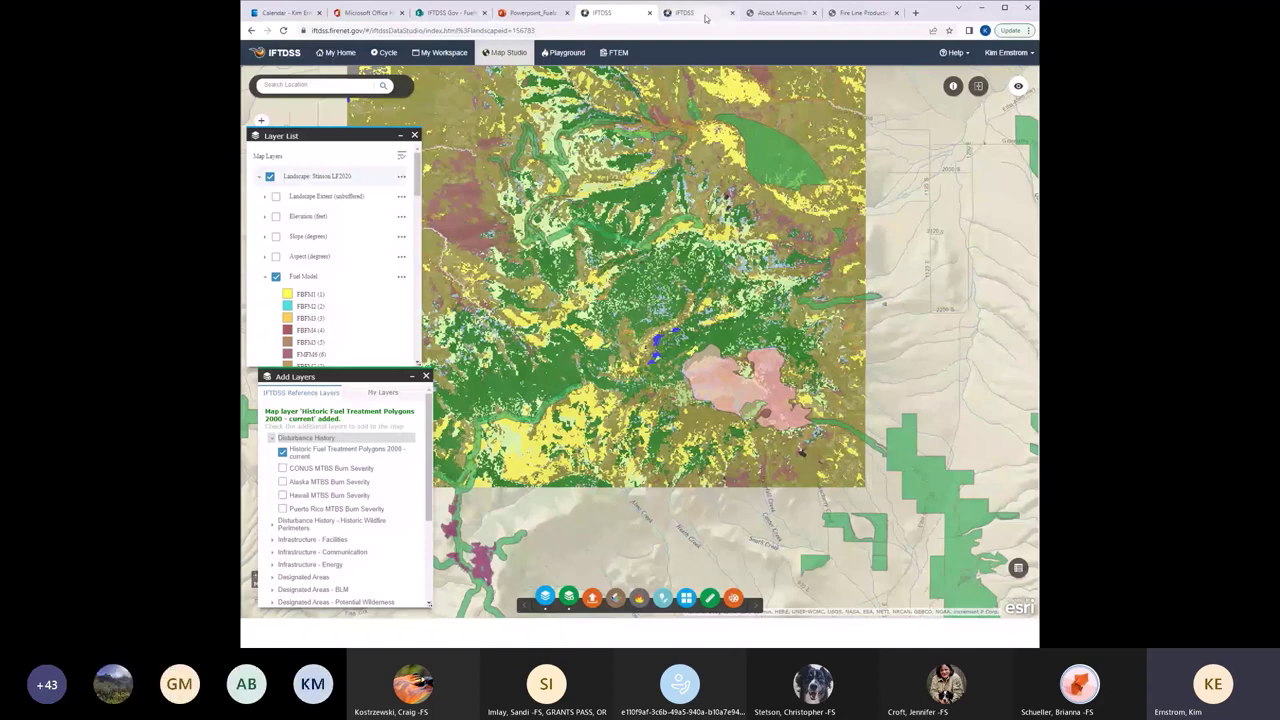
# Return to the landscape summary report and scroll up to the Fuel Model (FBFM) card.
pyautogui.click(700, 13)
pyautogui.scroll(5, 1035, 85)
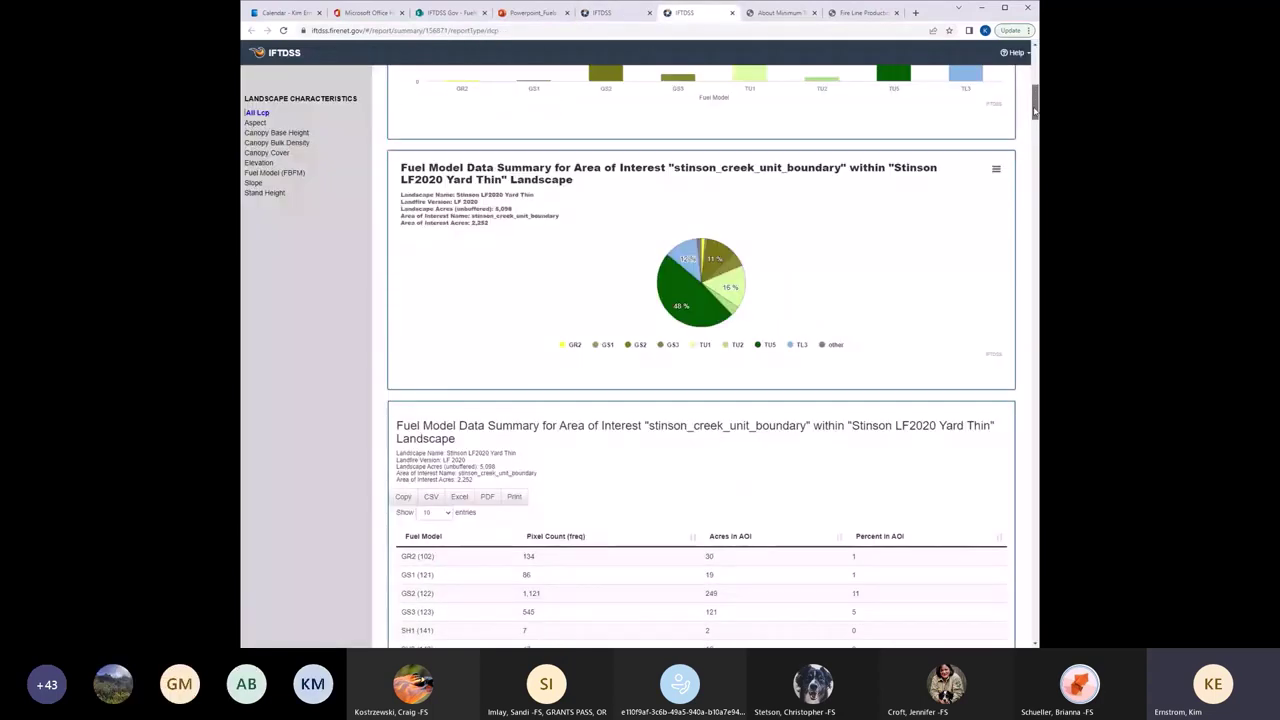
pyautogui.scroll(3, 1035, 85)
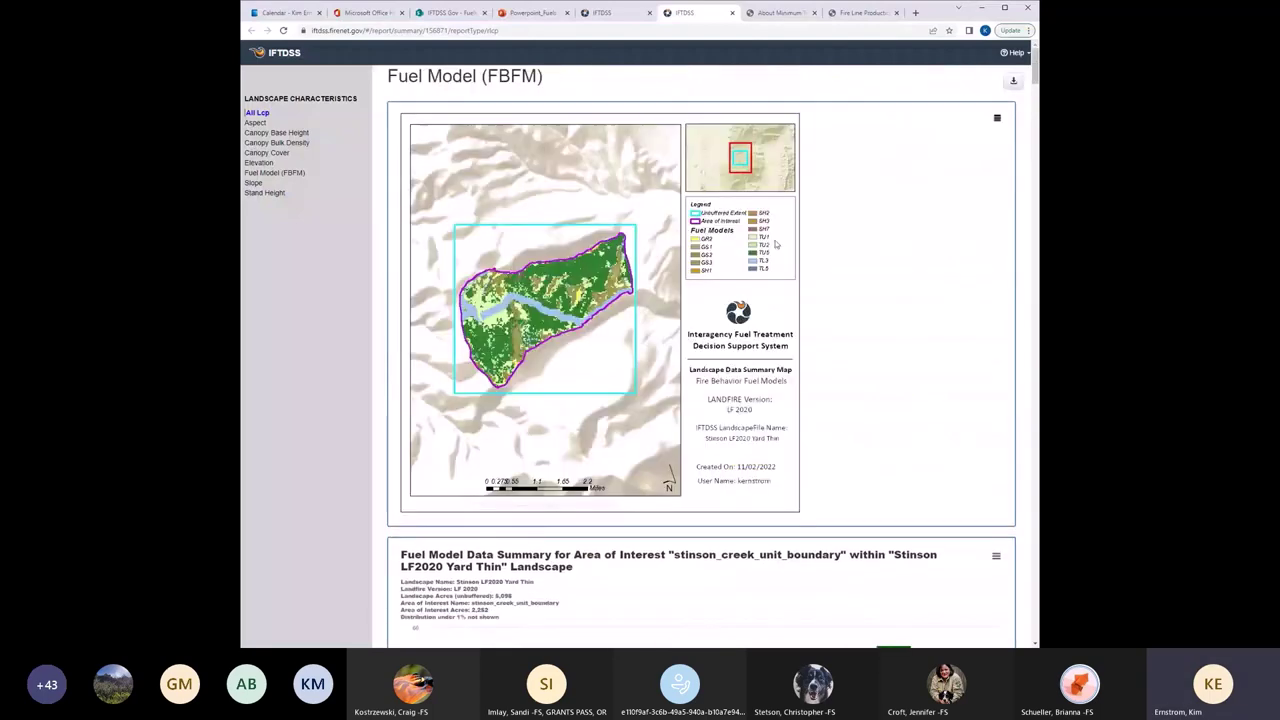
# Try downloading the report PDF and the fuel model map image, cancelling both saves.
pyautogui.click(1013, 82)
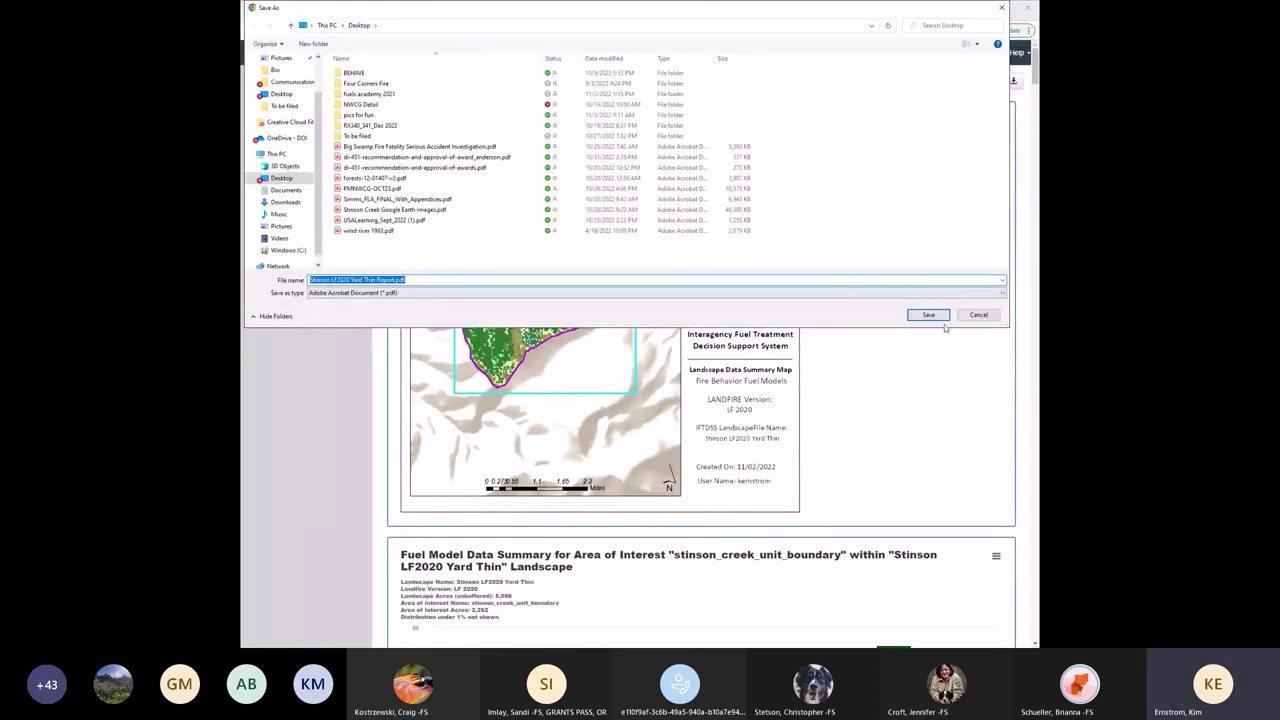
pyautogui.click(977, 315)
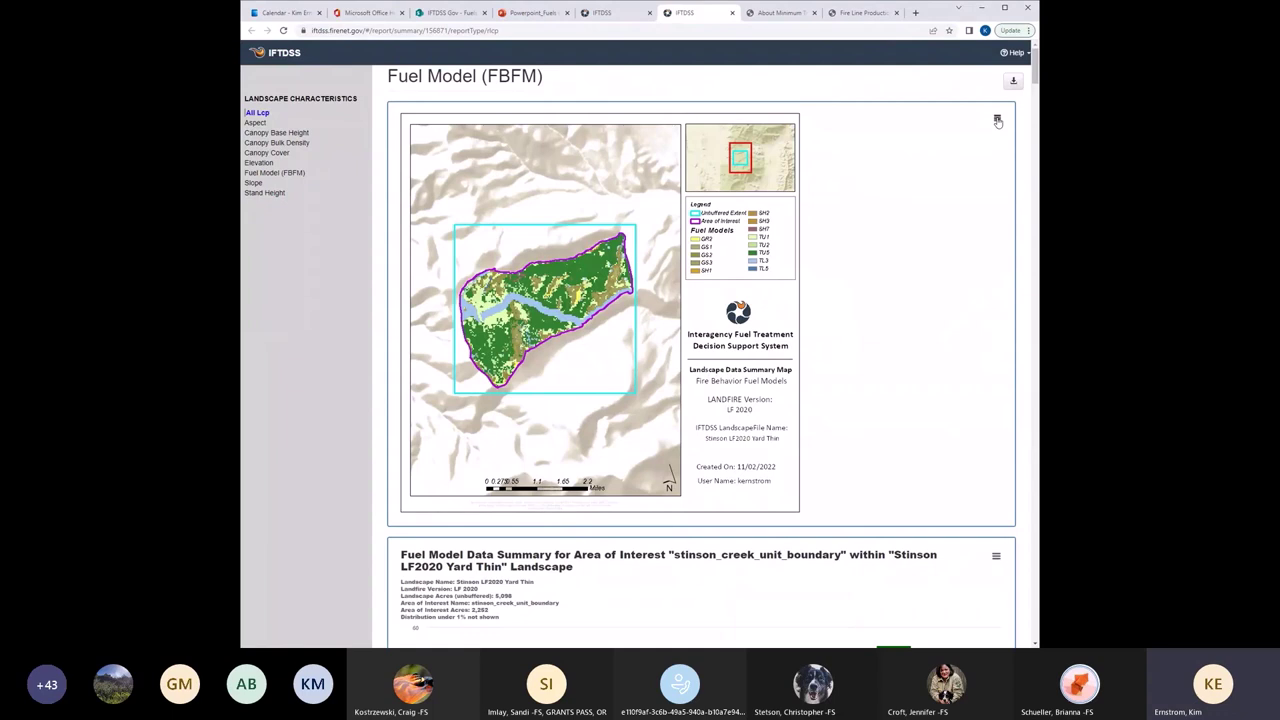
pyautogui.click(997, 121)
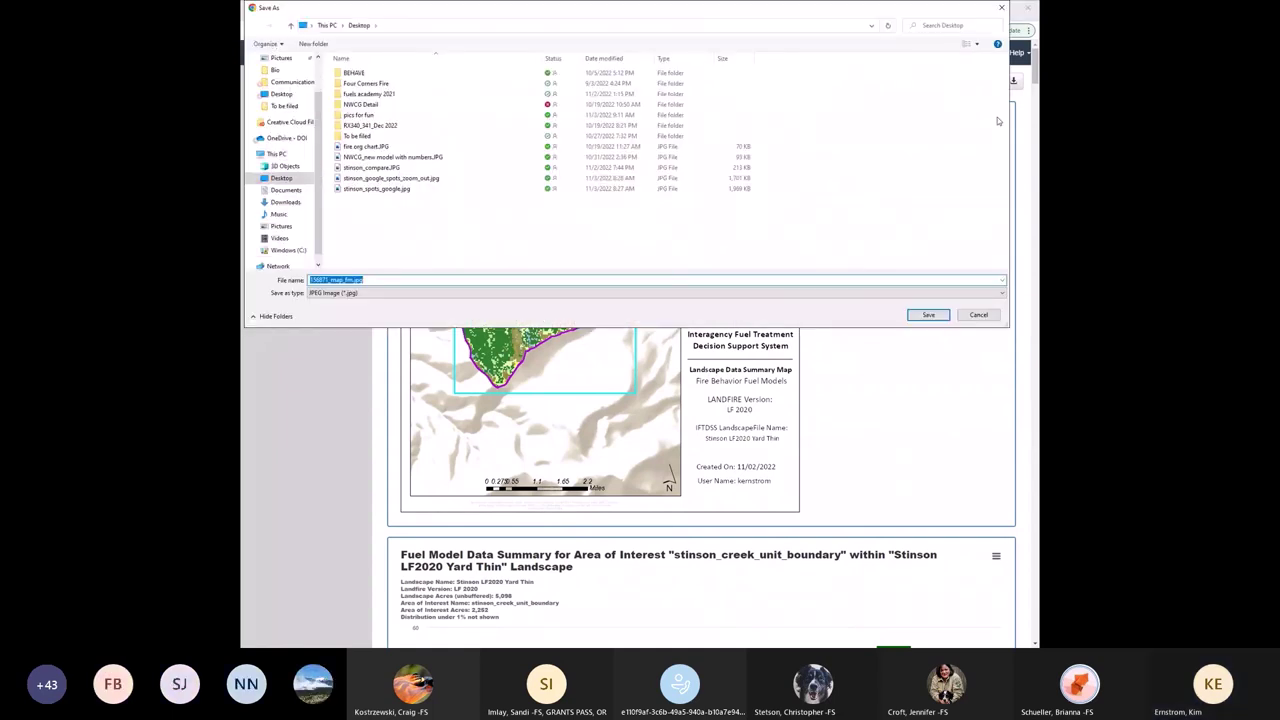
pyautogui.click(988, 317)
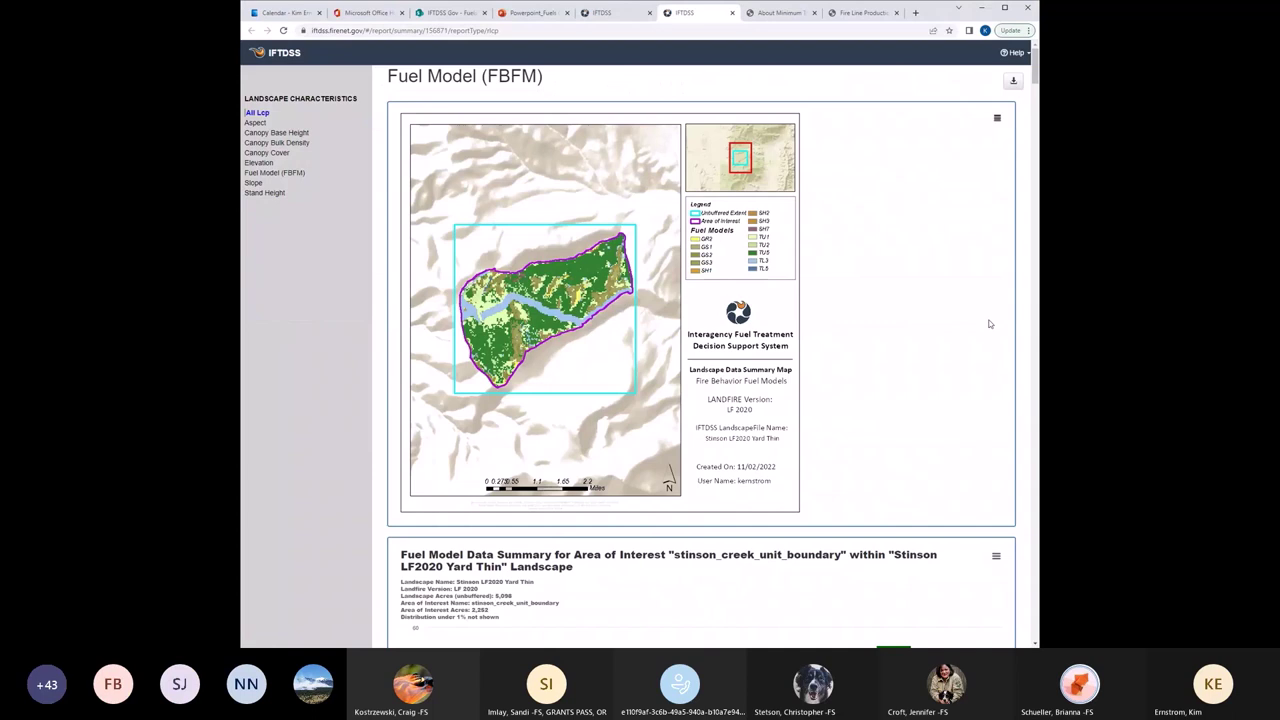
# View the report's Canopy Cover summary, then go back to the Map Studio map.
pyautogui.click(268, 153)
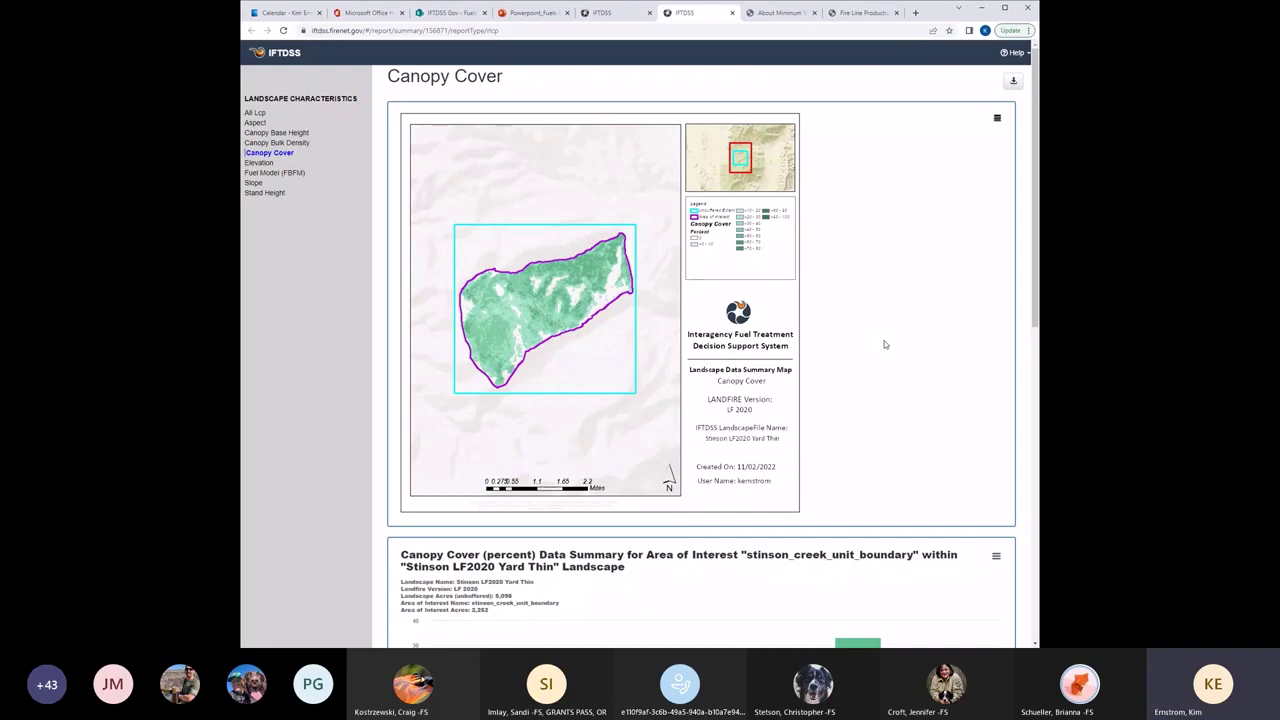
pyautogui.click(605, 13)
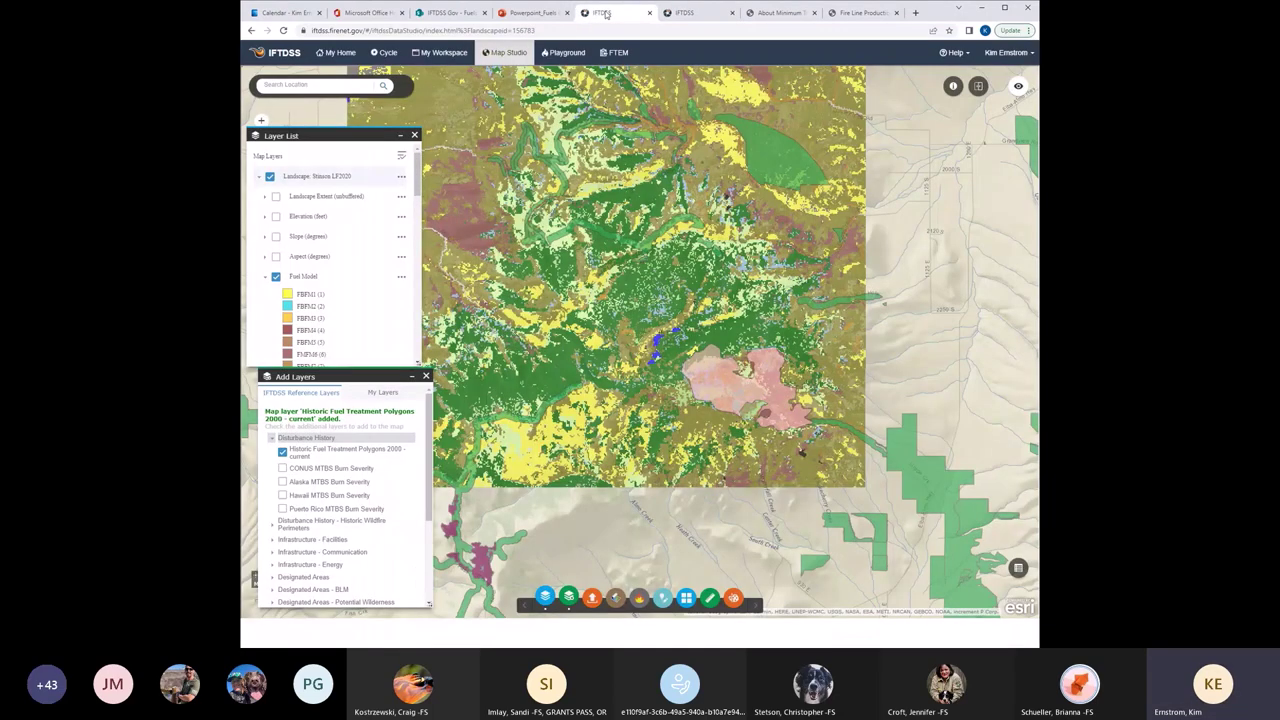
# Filter My Workspace to landscapes and view Stinson LF2020 Yard Thin's edit rules (fuel models 142, 183).
pyautogui.click(440, 52)
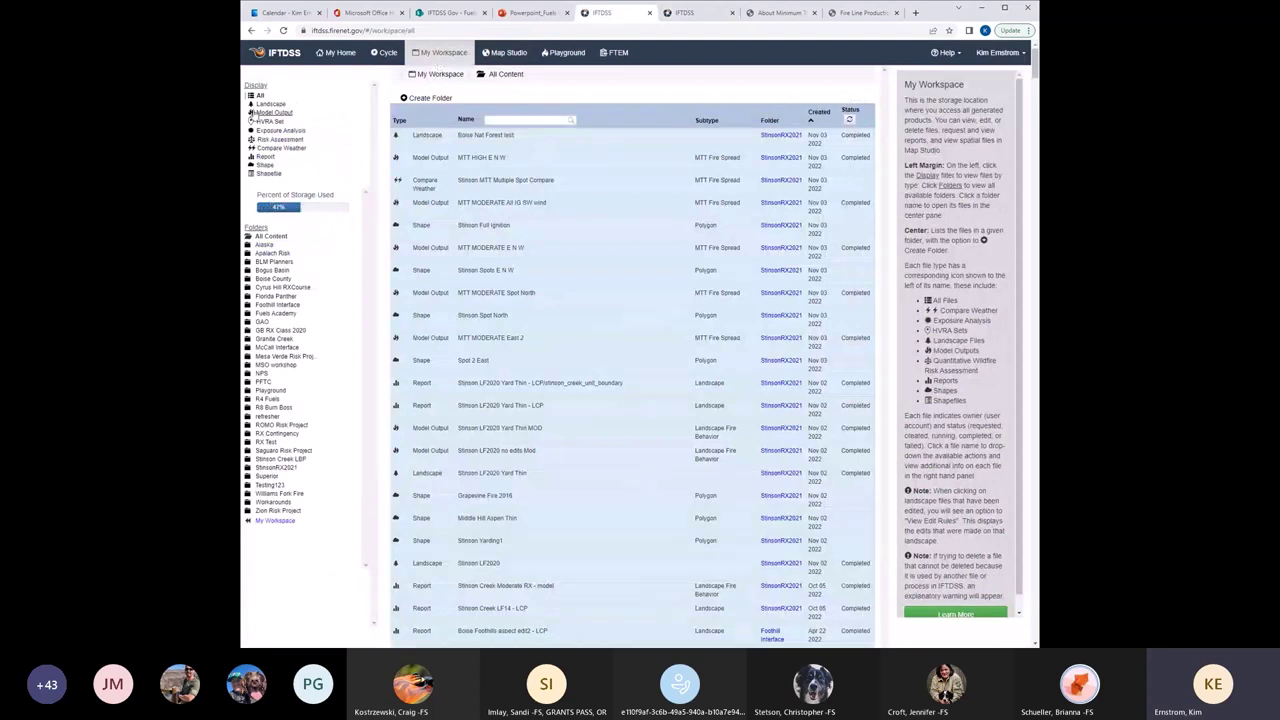
pyautogui.click(268, 104)
pyautogui.click(503, 155)
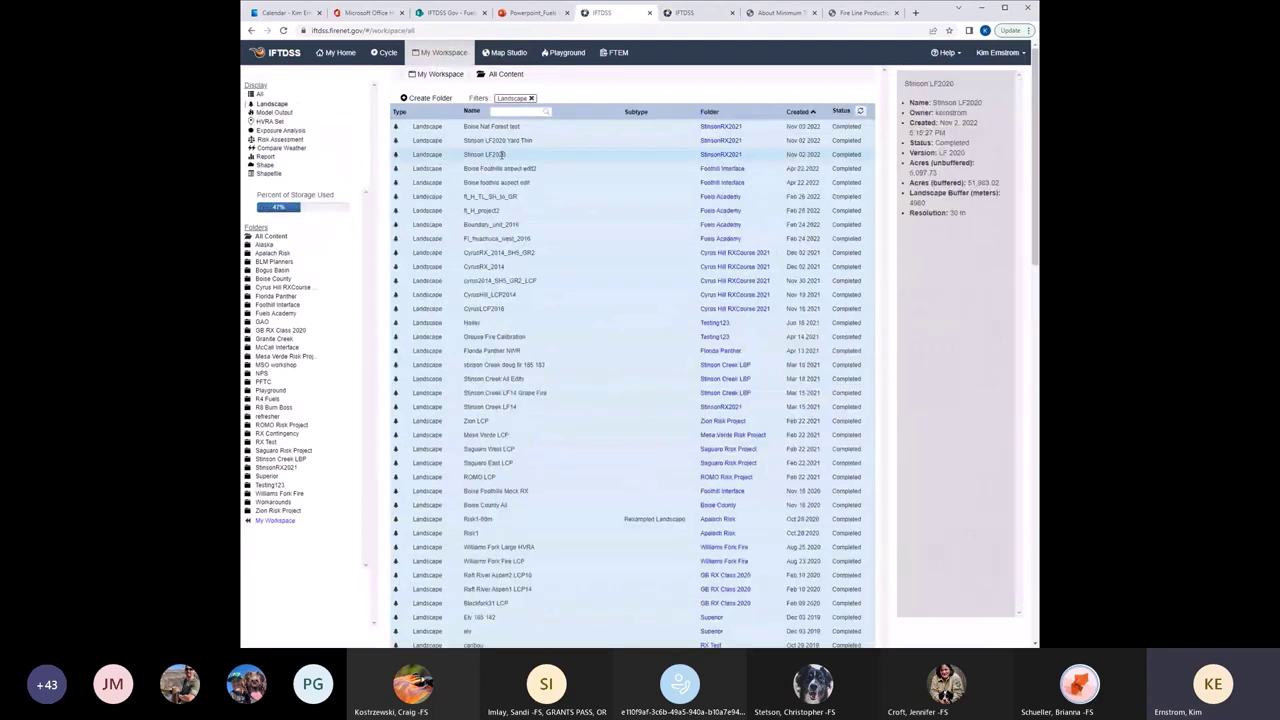
pyautogui.click(490, 141)
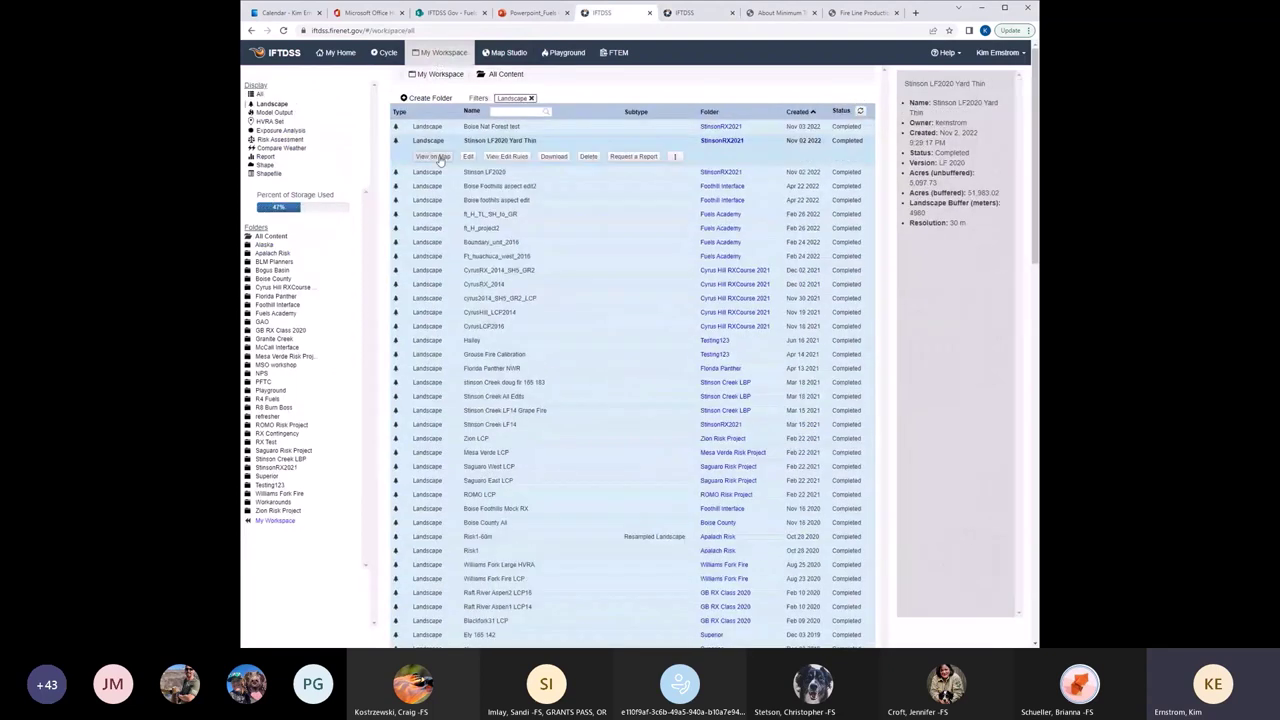
pyautogui.click(506, 157)
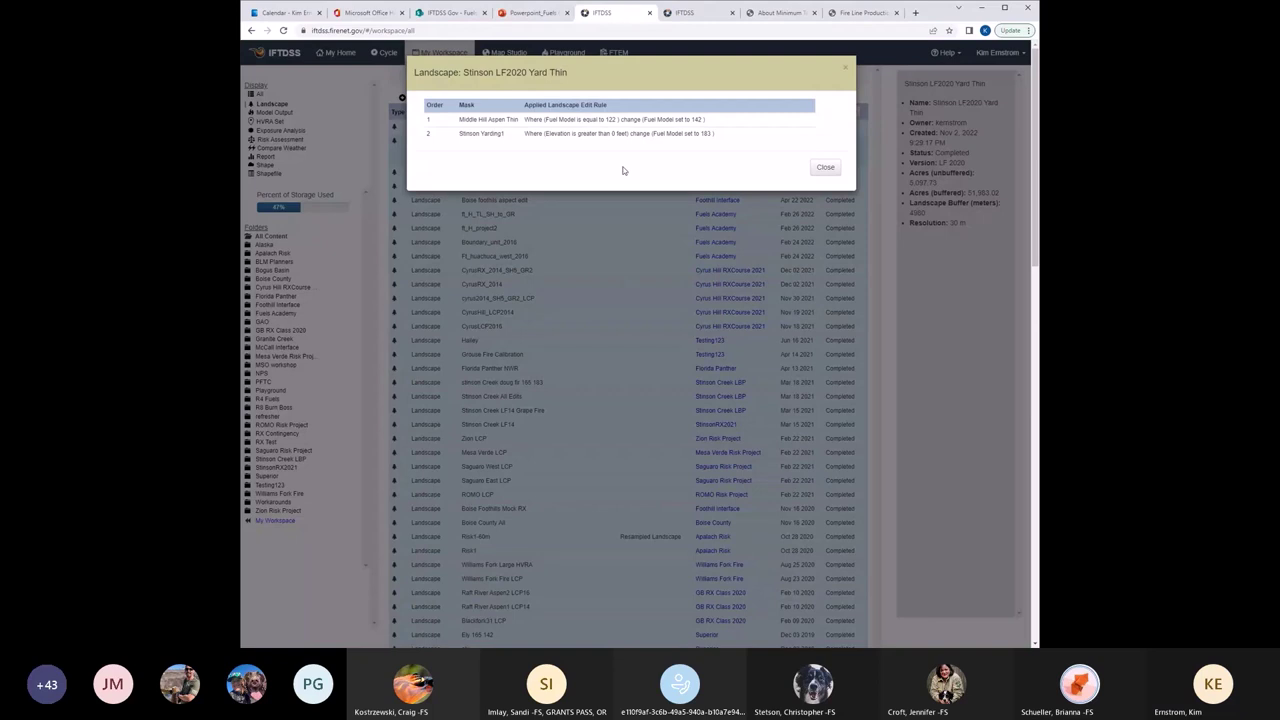
# Close the Stinson LF2020 Yard Thin edit rules to see the landscape's details.
pyautogui.click(846, 71)
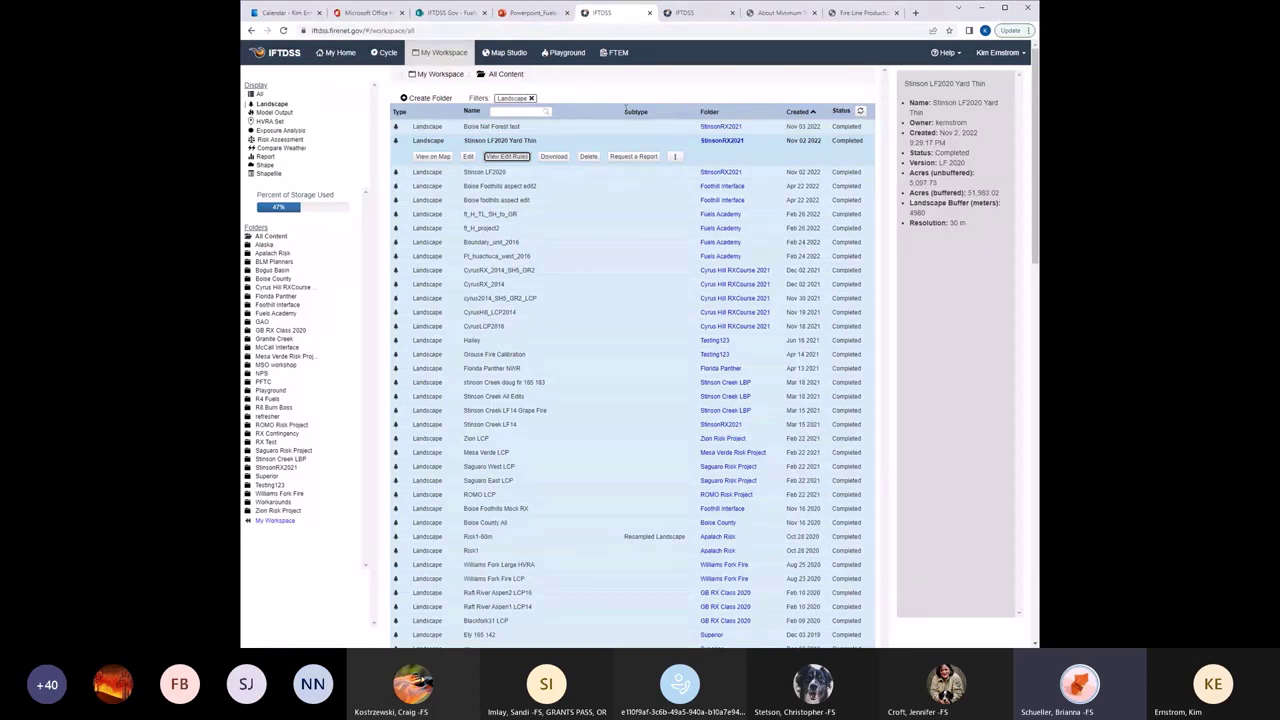
# Switch back to the landscape report and scroll through the Canopy Cover charts.
pyautogui.hotkey('ctrl', 'Tab')
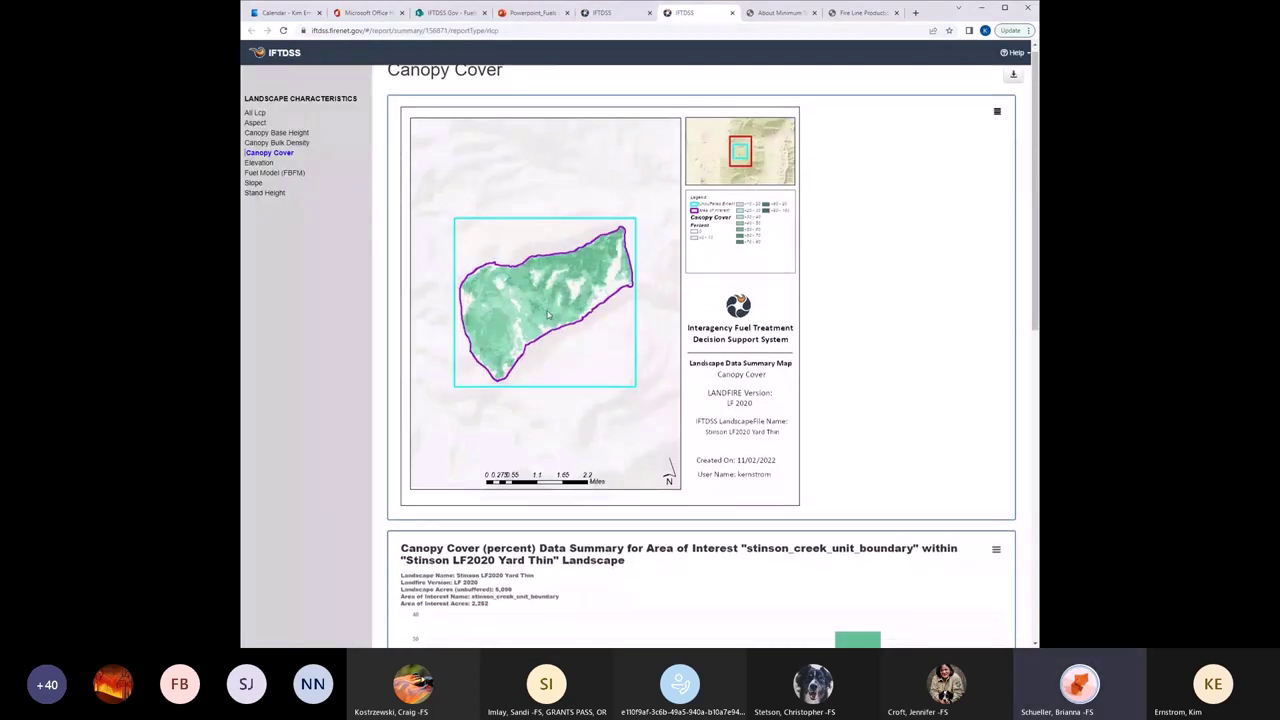
pyautogui.scroll(-3, 548, 315)
pyautogui.scroll(-7, 548, 315)
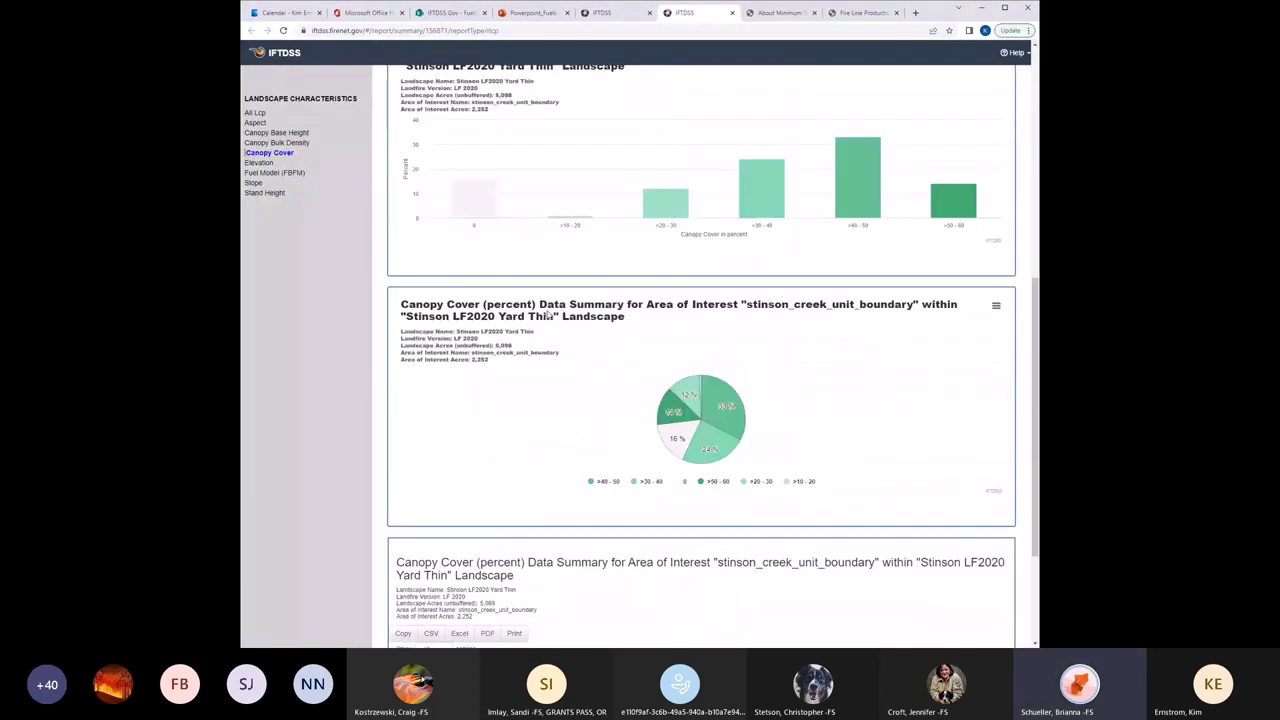
pyautogui.scroll(1, 548, 315)
pyautogui.scroll(3, 548, 315)
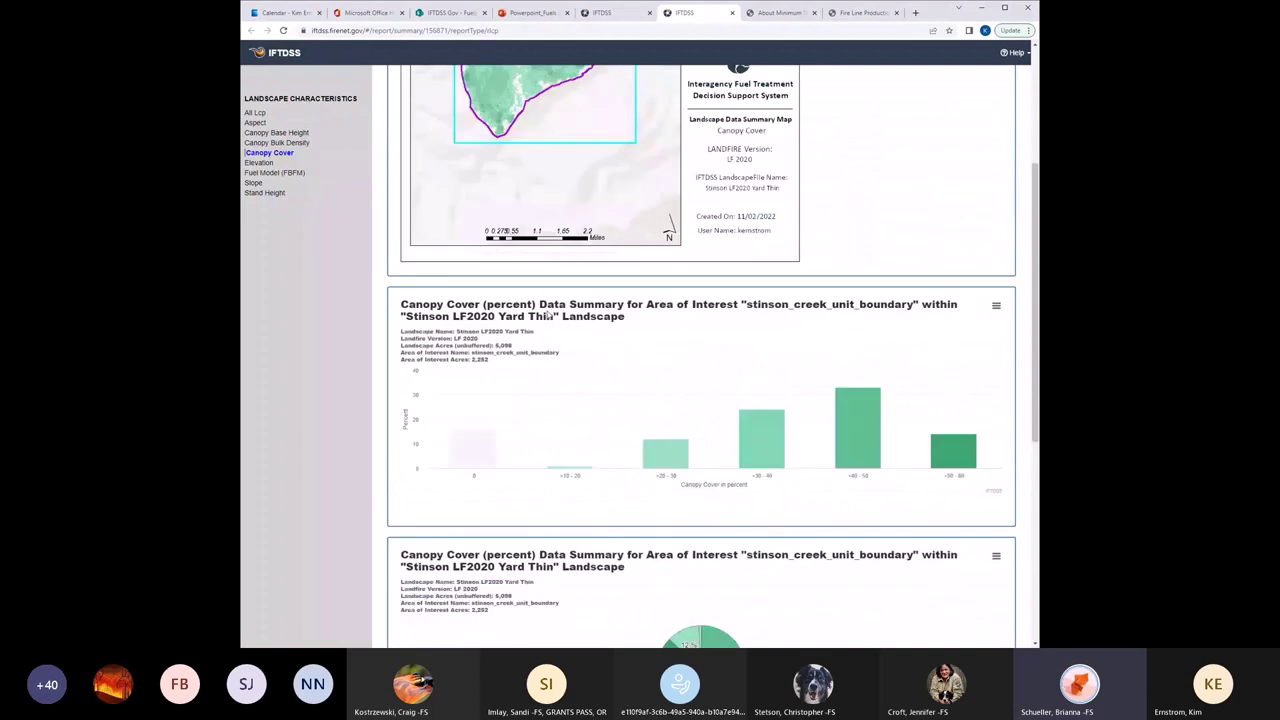
pyautogui.scroll(6, 548, 315)
# Show the Canopy Base Height section and scroll to its map and meters summary chart.
pyautogui.click(276, 136)
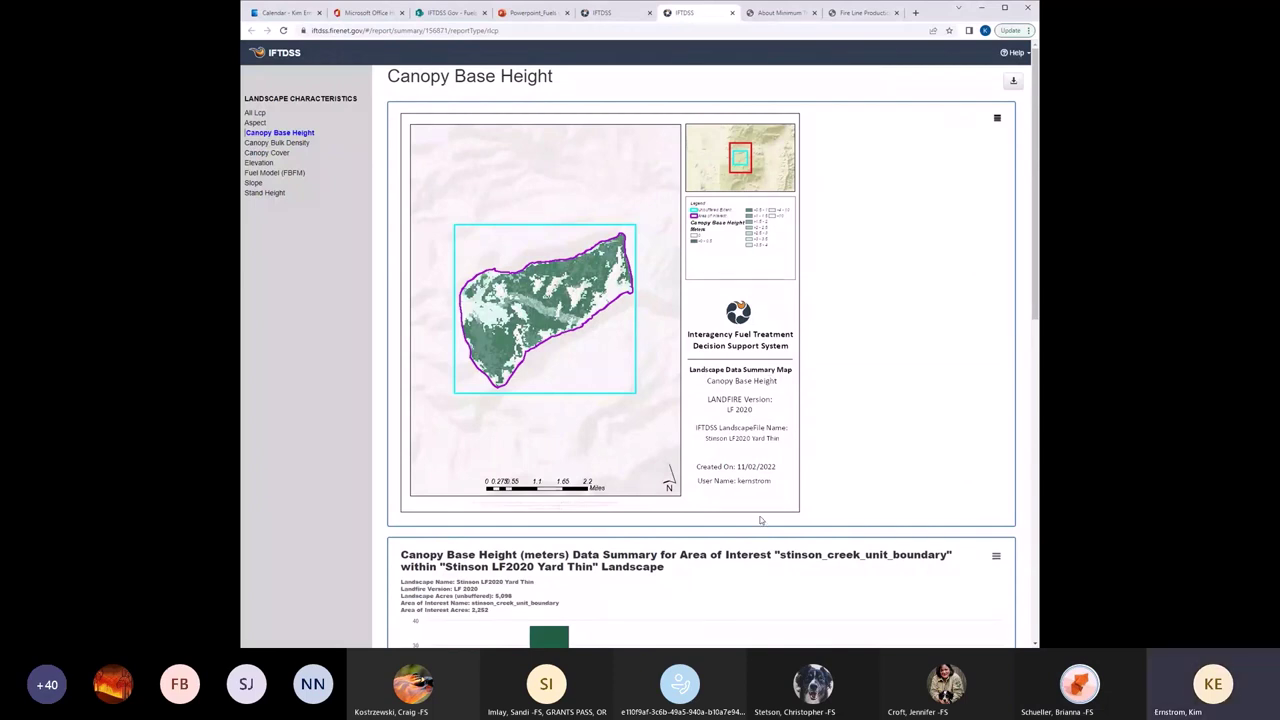
pyautogui.scroll(-3, 760, 520)
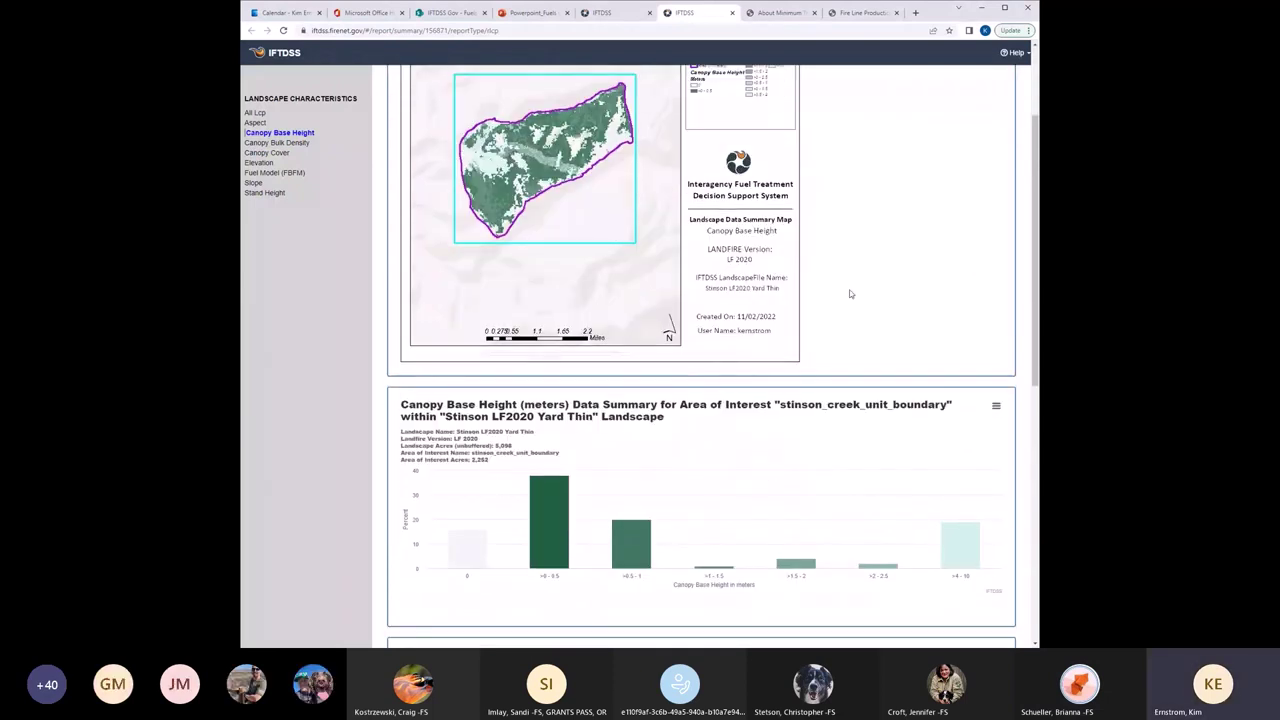
pyautogui.scroll(-2, 850, 294)
pyautogui.scroll(5, 848, 288)
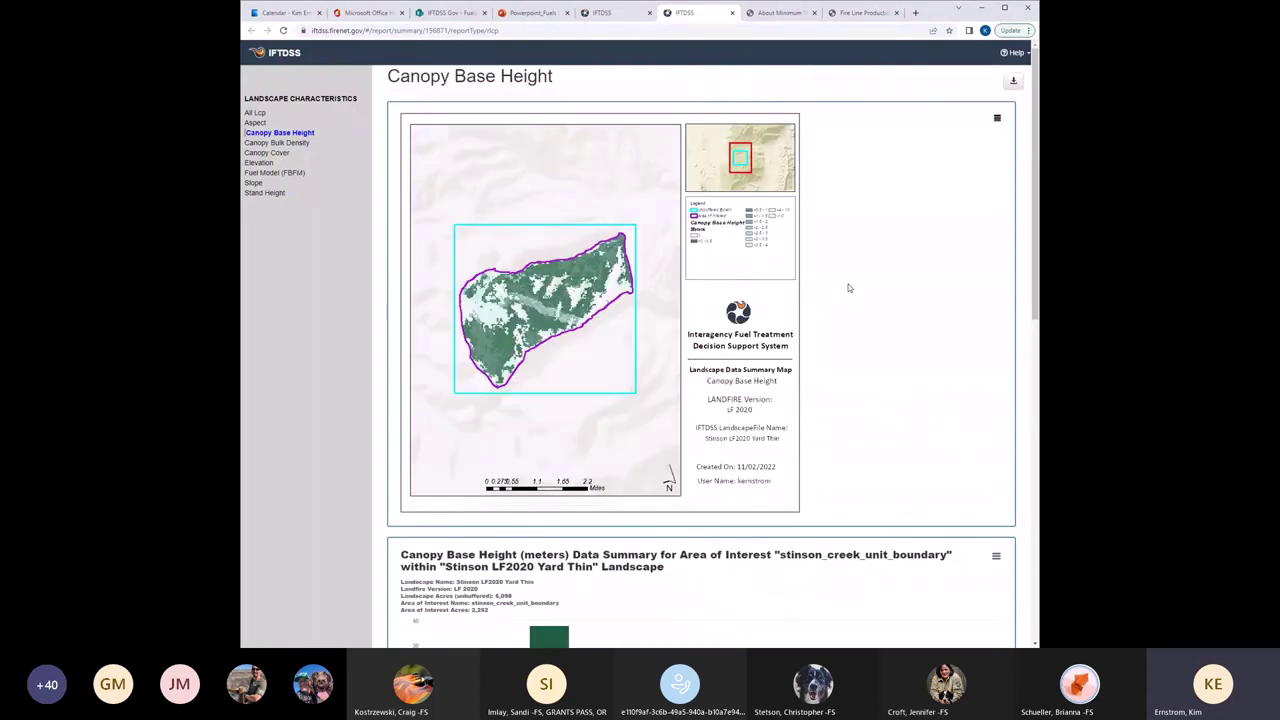
pyautogui.scroll(-1, 849, 316)
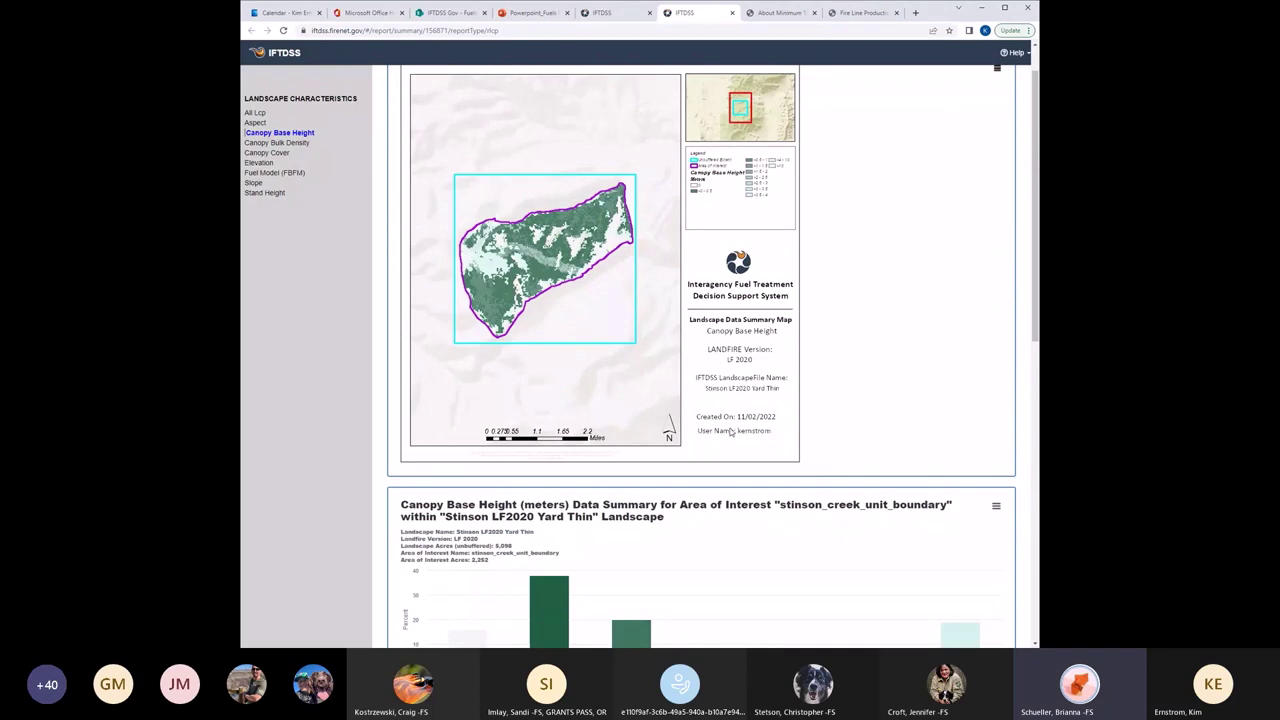
pyautogui.scroll(-2, 730, 432)
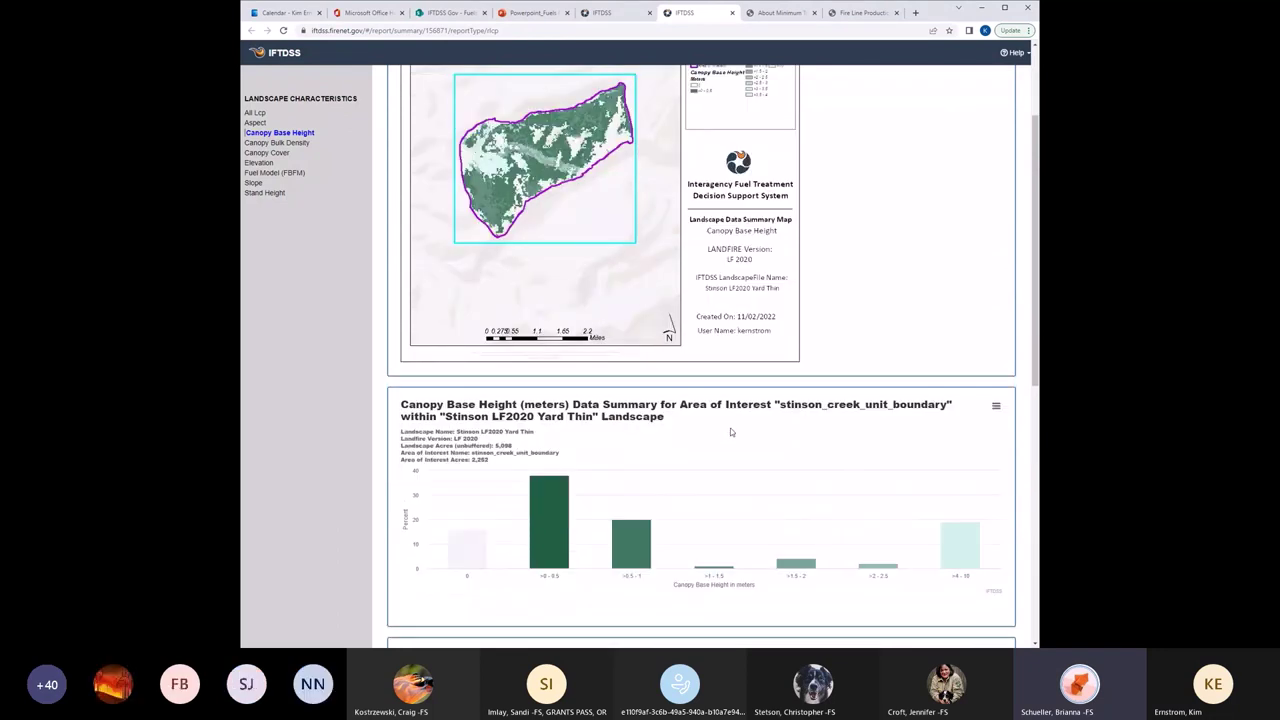